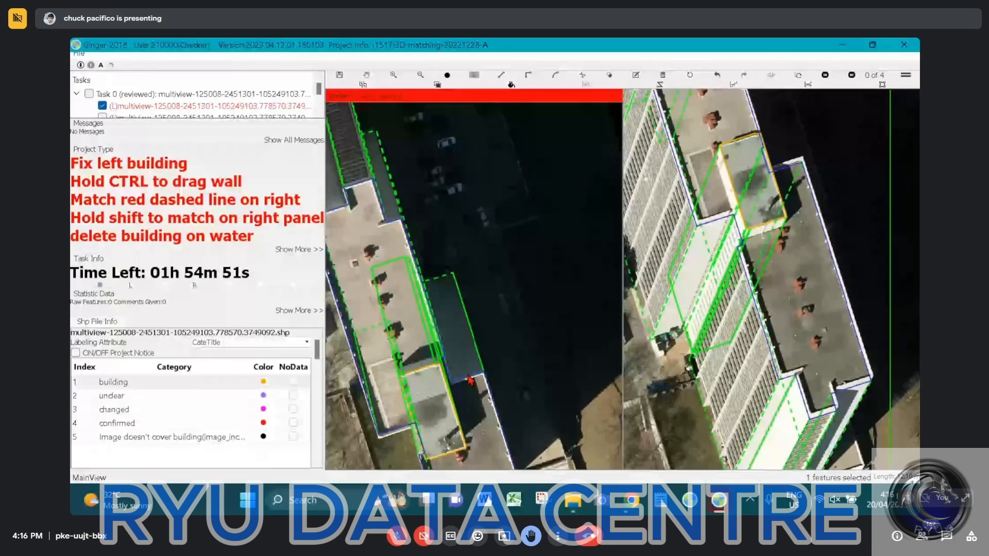
# Try to move the short roof edge beside the rooftop structure in the left image, dismissing the error messages
pyautogui.moveTo(468, 376); pyautogui.dragTo(470, 384)
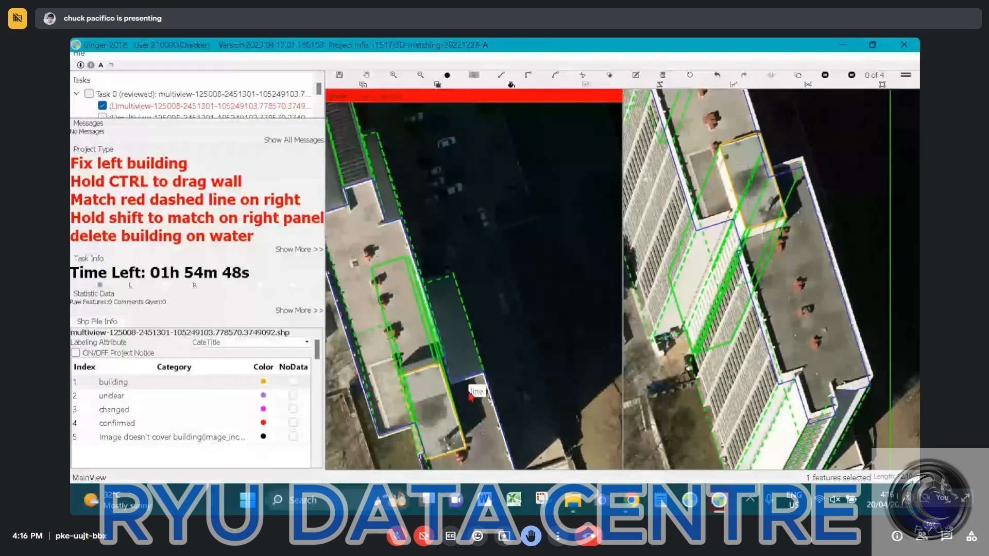
pyautogui.moveTo(469, 393); pyautogui.dragTo(469, 394)
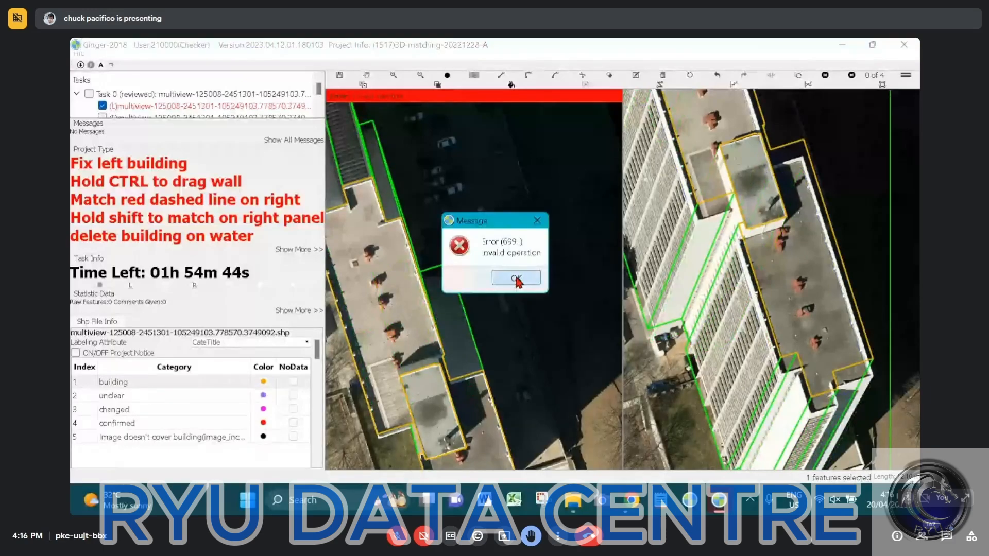
pyautogui.click(516, 279)
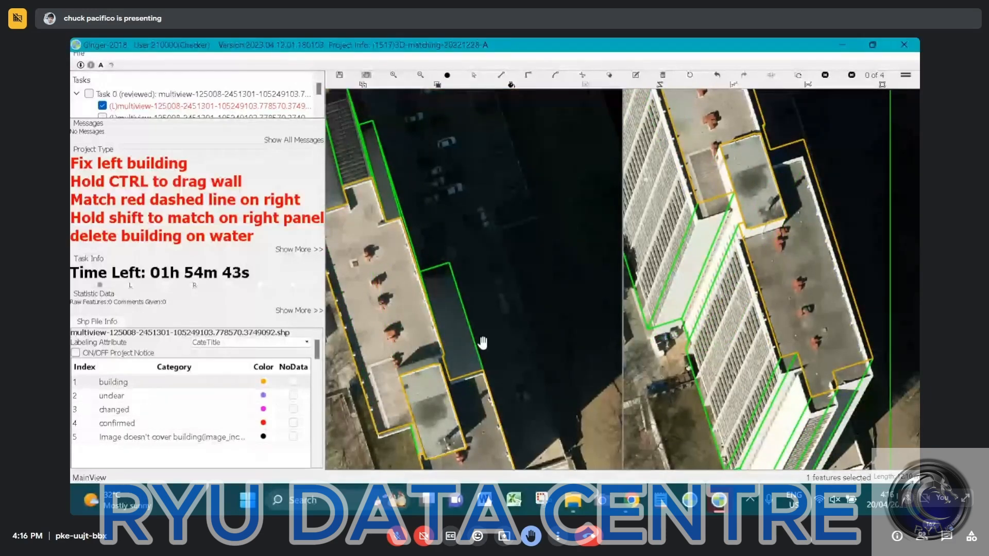
pyautogui.scroll(-2, 483, 342)
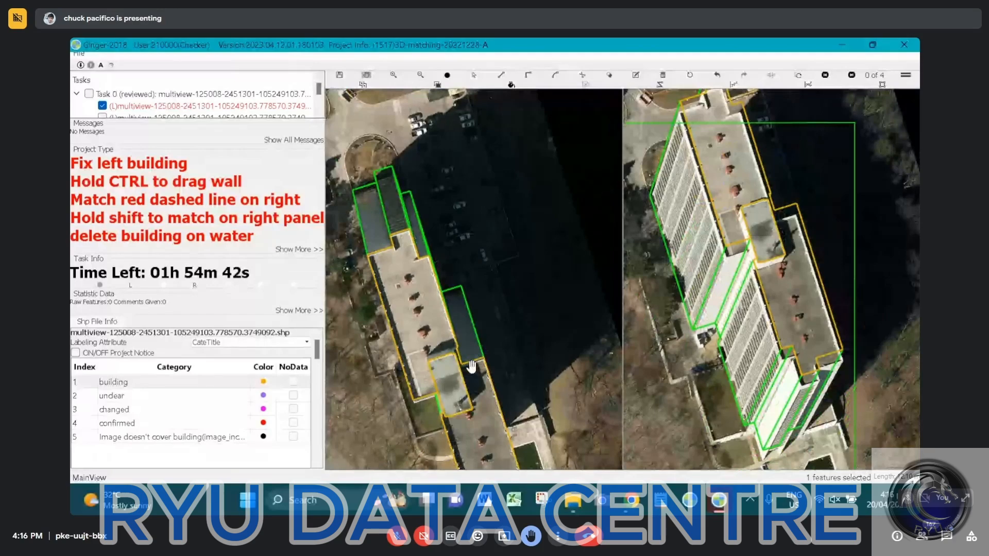
pyautogui.scroll(2, 471, 366)
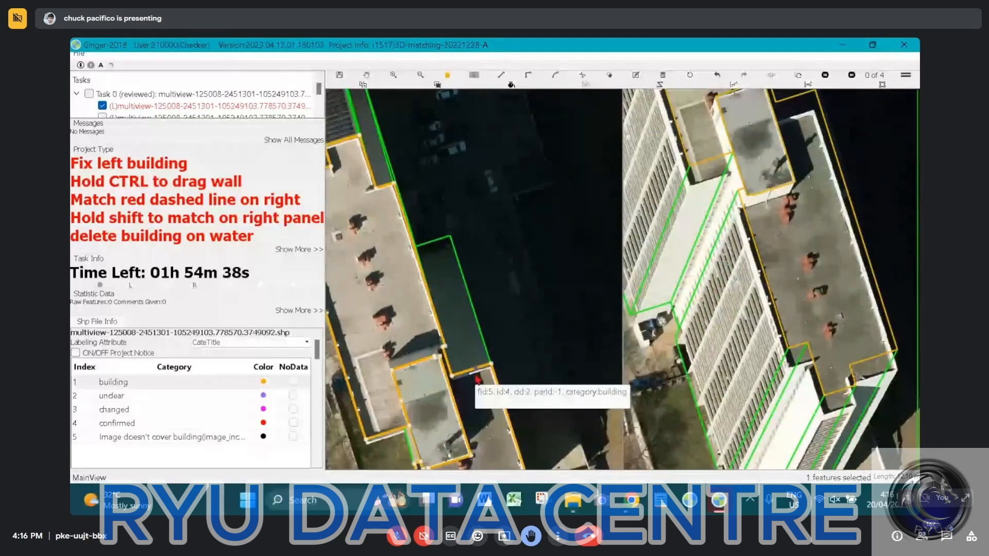
pyautogui.click(476, 378)
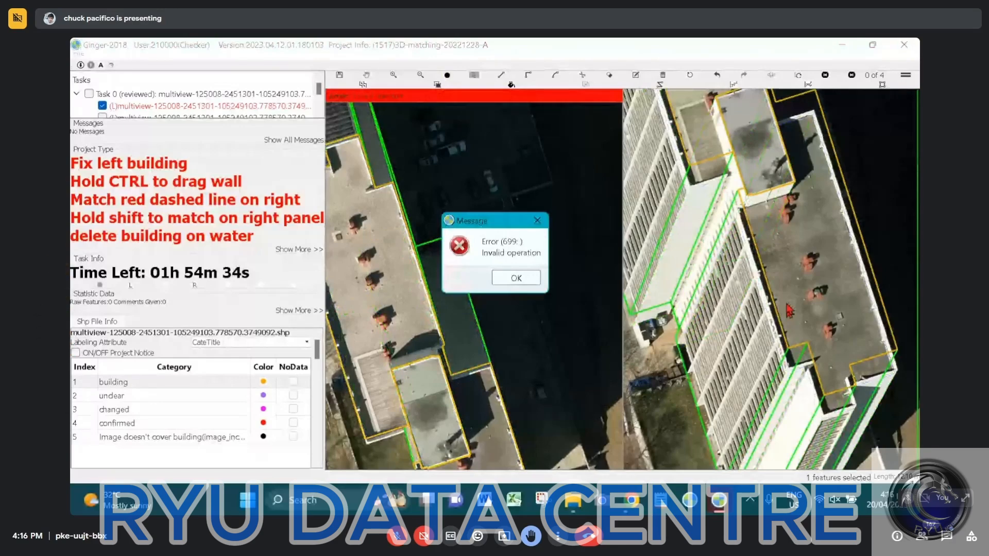
pyautogui.click(516, 279)
pyautogui.scroll(-2, 423, 282)
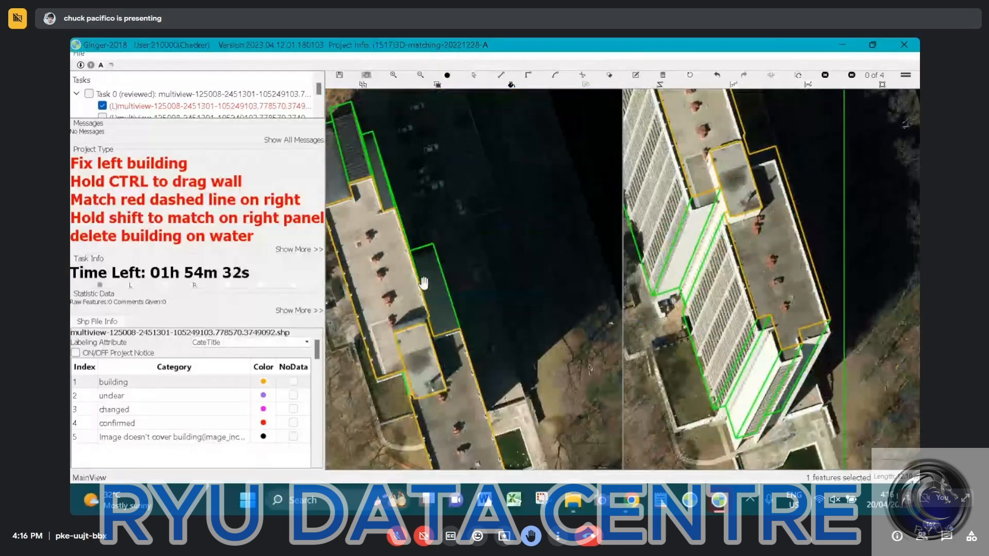
# Shift the main roof outline in the right image onto the actual roof edges, and select the roof surface in the left image
pyautogui.moveTo(424, 283); pyautogui.dragTo(467, 288)
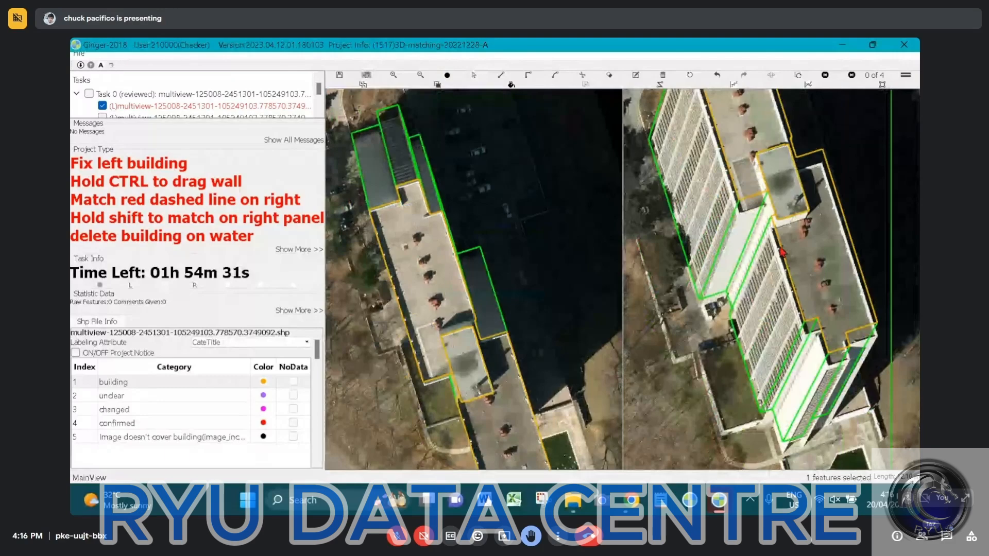
pyautogui.click(826, 228)
pyautogui.click(826, 233)
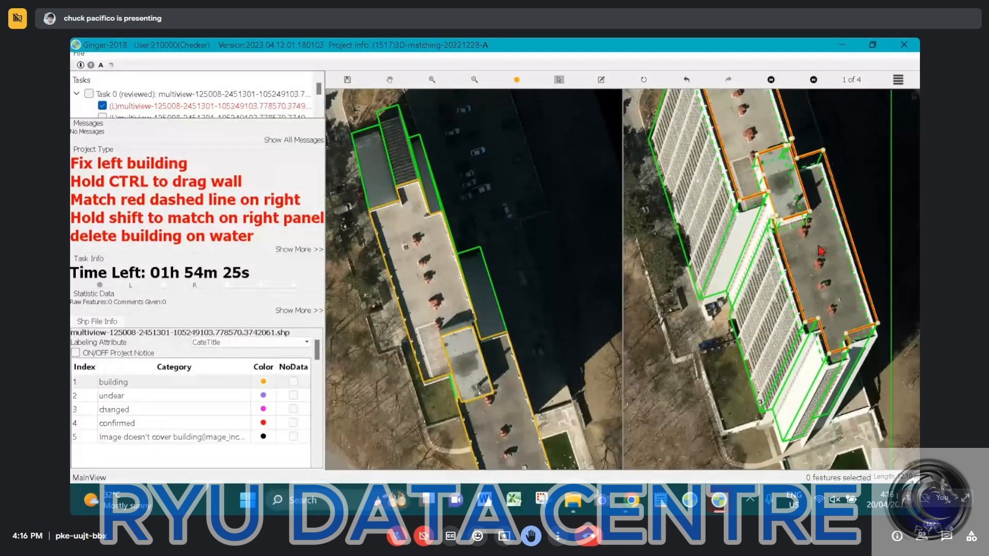
pyautogui.click(812, 247)
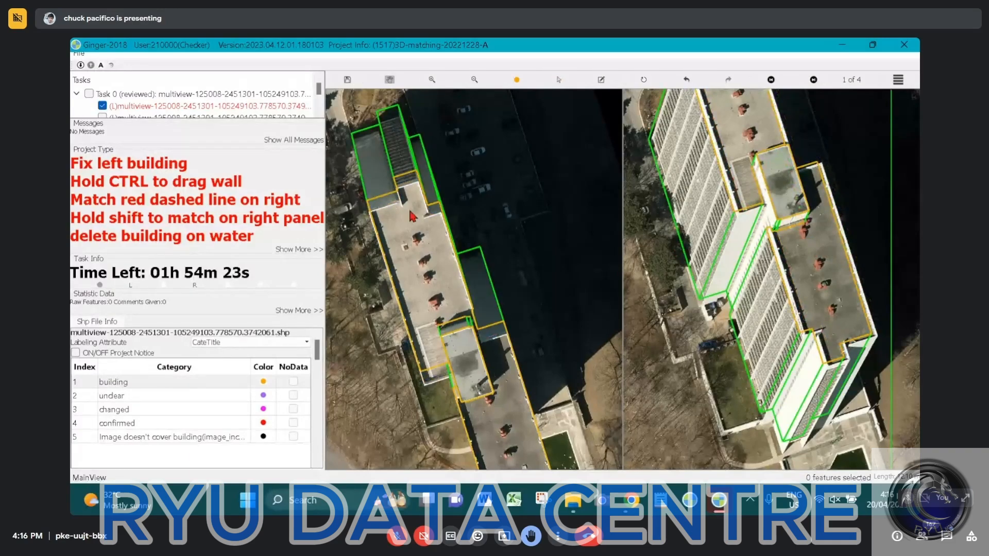
pyautogui.click(393, 214)
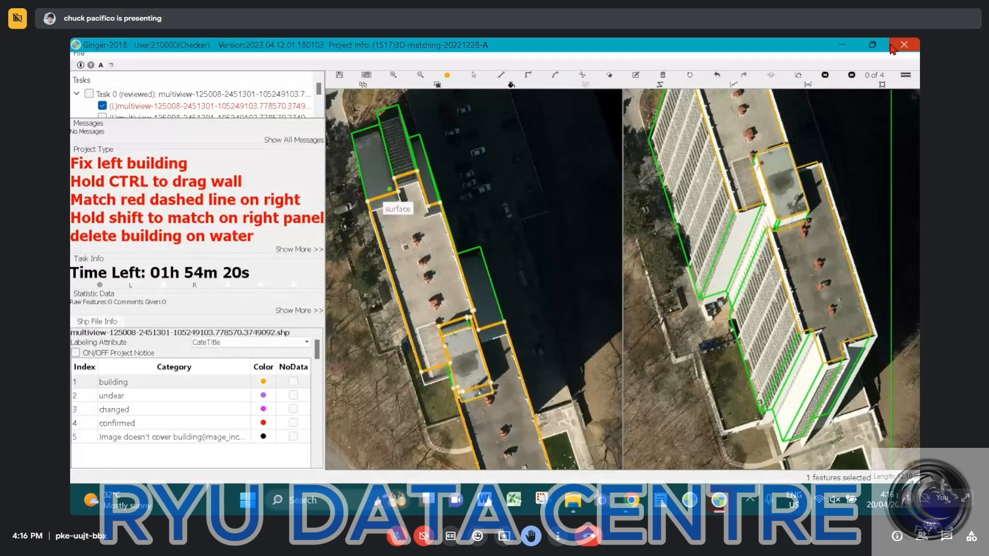
# Exit the program despite the unsaved changes and relaunch ginger-2018 3DM from the Ginger Software - 3DM folder
pyautogui.click(892, 47)
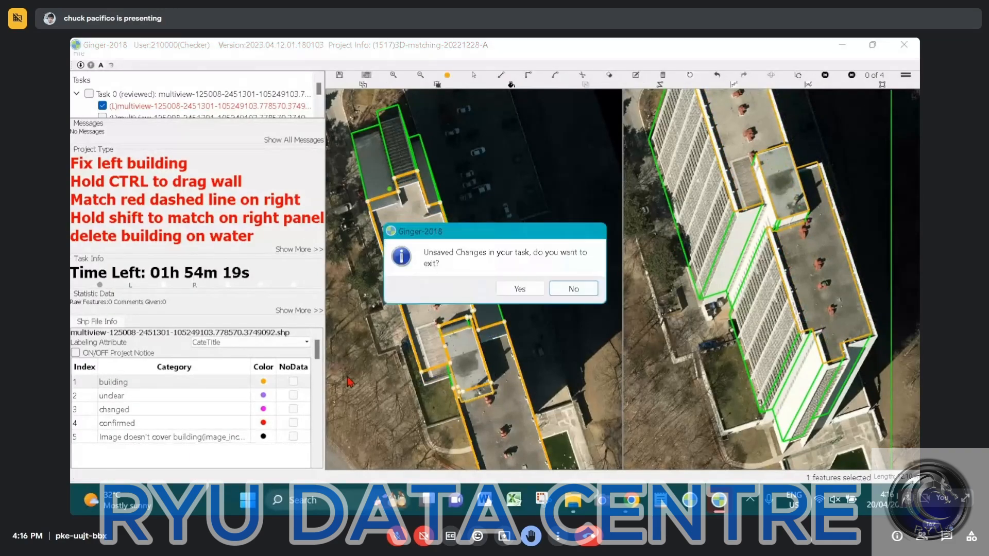
pyautogui.click(519, 289)
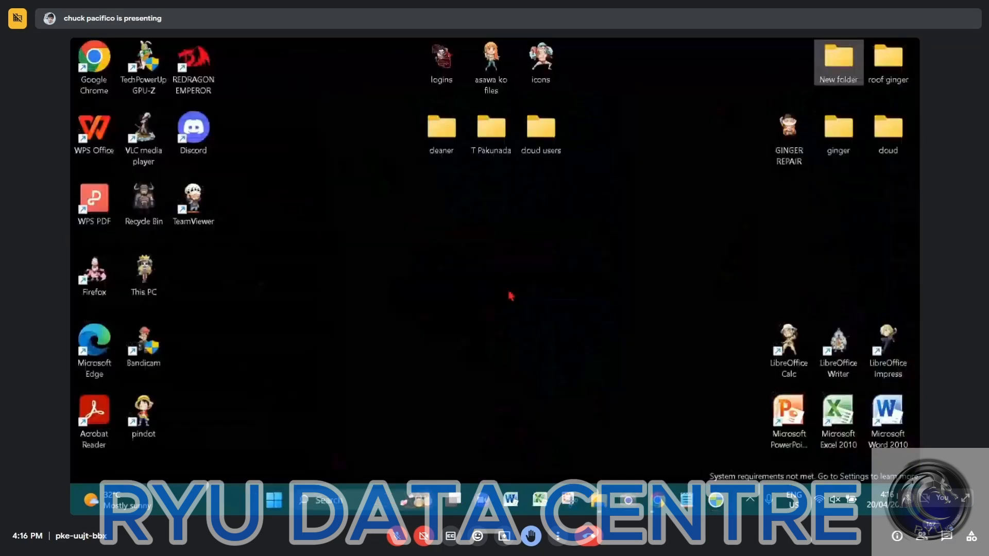
pyautogui.doubleClick(848, 73)
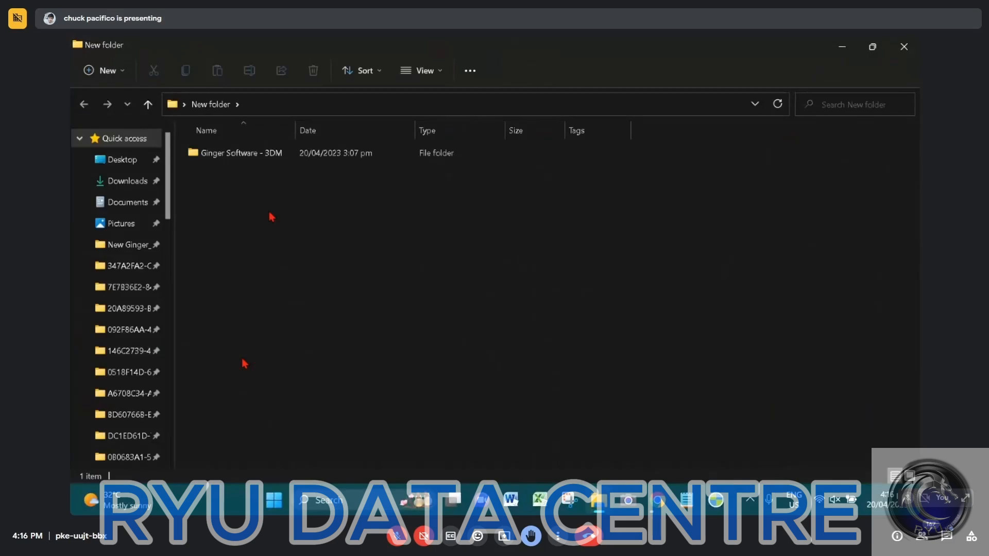
pyautogui.click(236, 155)
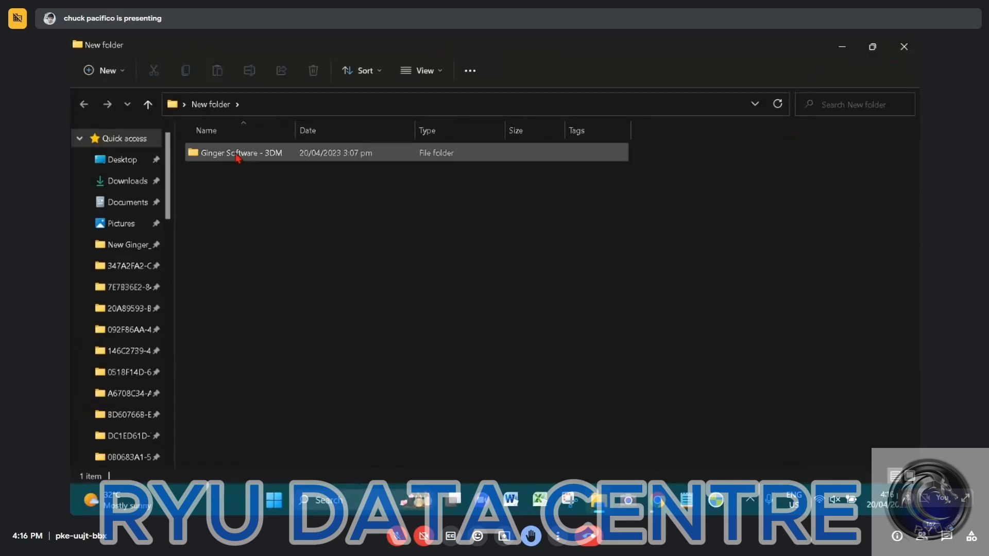
pyautogui.click(237, 154)
pyautogui.doubleClick(237, 155)
pyautogui.scroll(-7, 238, 201)
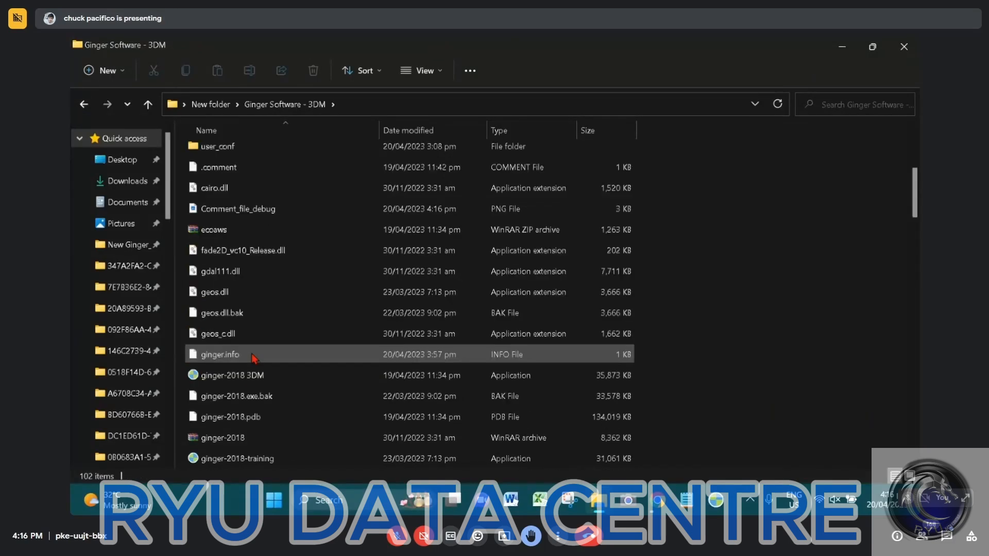
pyautogui.doubleClick(234, 189)
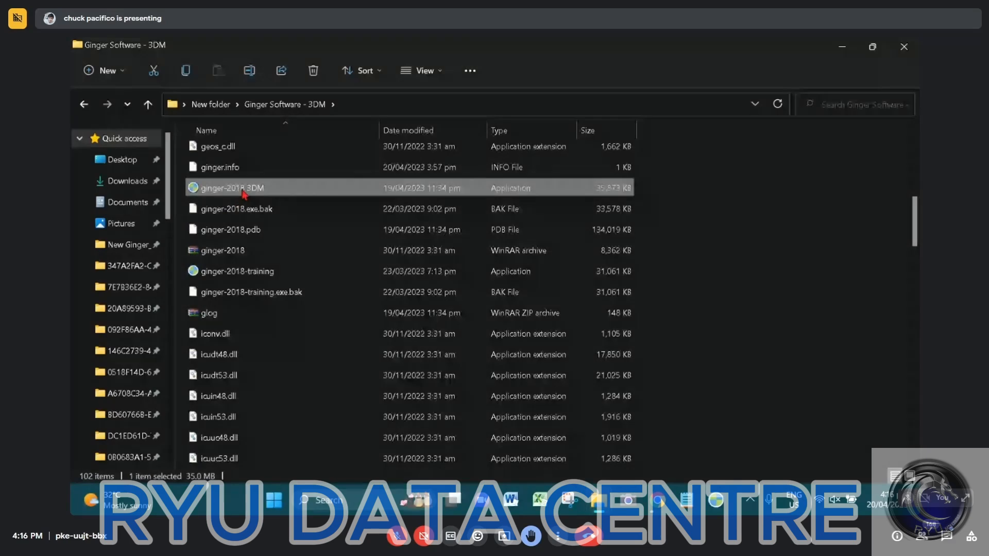
# Log in with the saved account's user name, minimize the folder window and dismiss the sgCore trial message
pyautogui.click(638, 343)
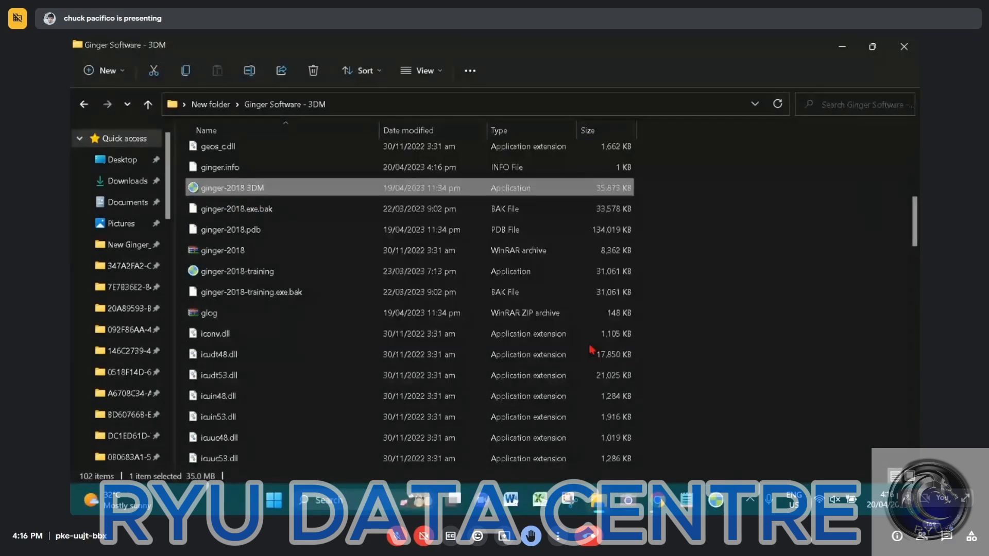
pyautogui.press('Return')
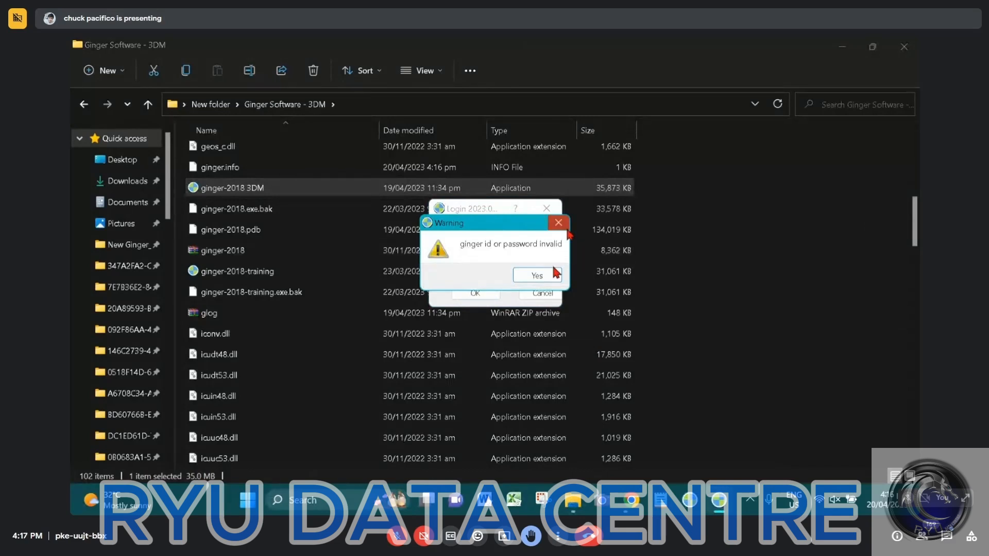
pyautogui.click(555, 273)
pyautogui.press('BackSpace')
pyautogui.write('21')
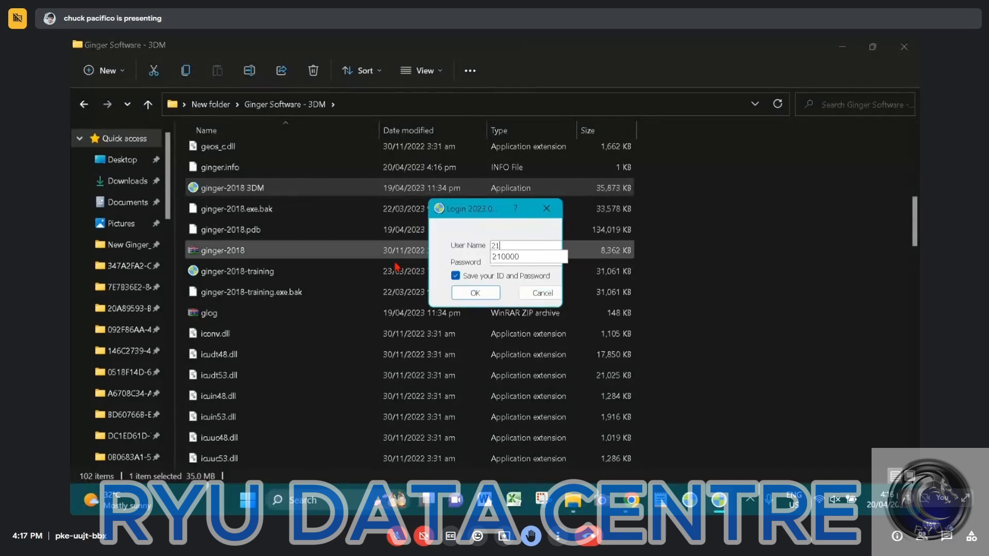
pyautogui.click(513, 258)
pyautogui.click(486, 296)
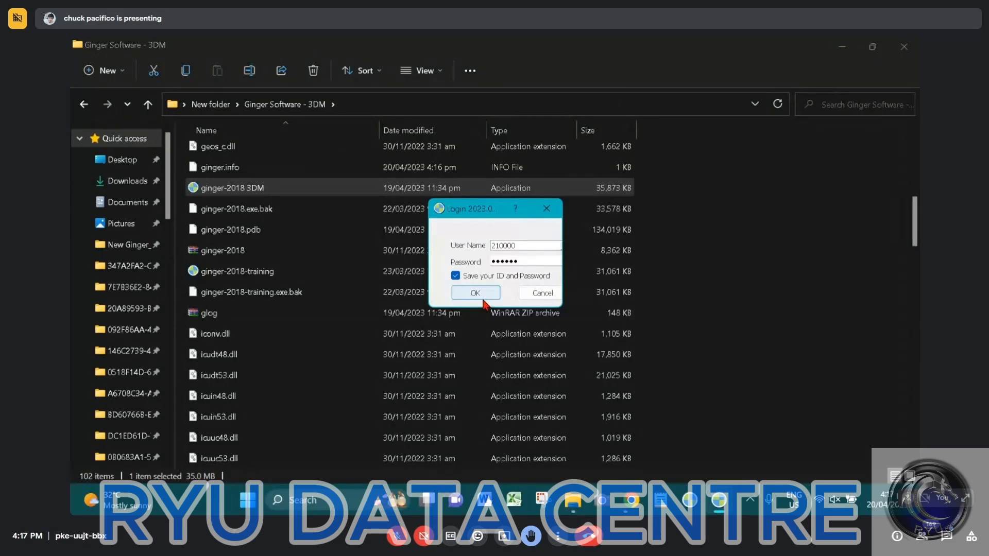
pyautogui.click(851, 48)
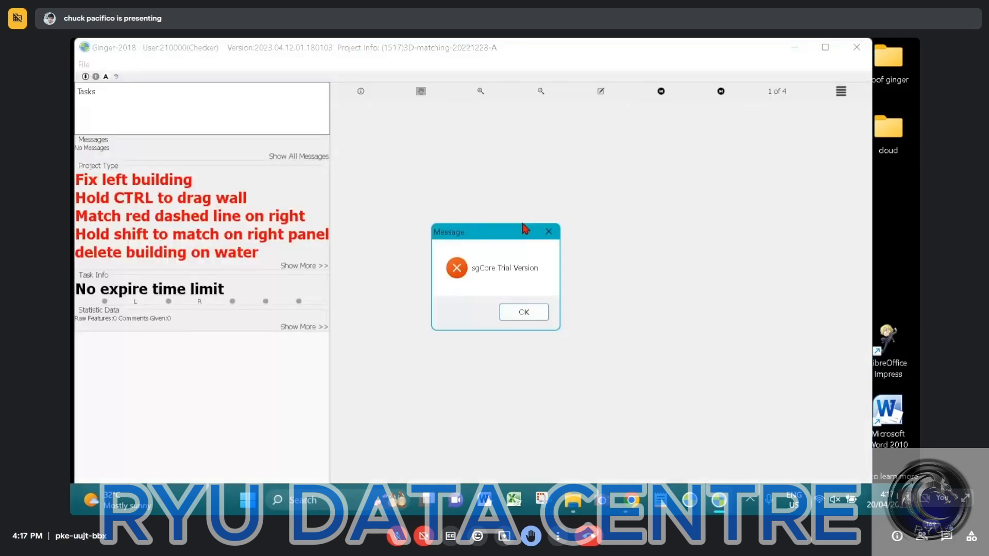
pyautogui.press('Return')
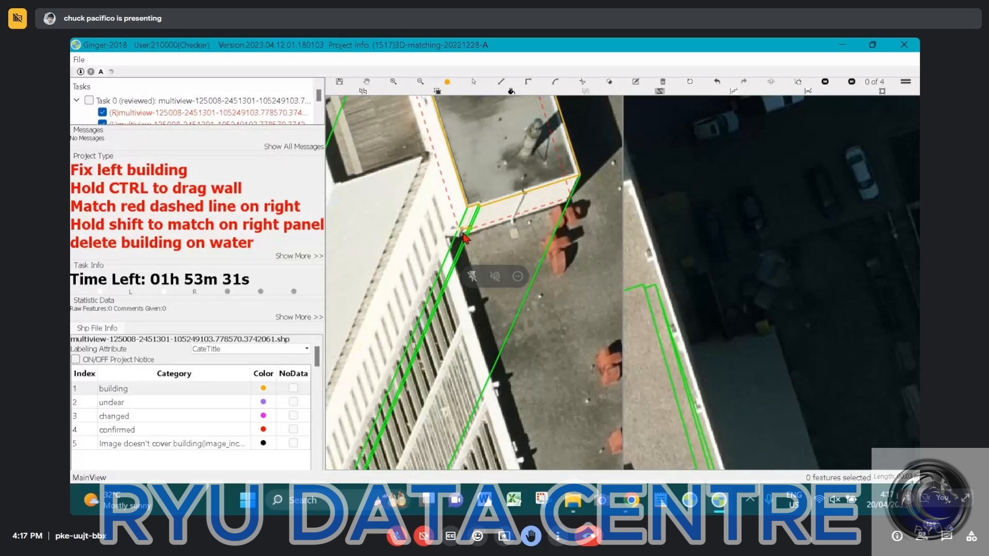
# Trace the main roof outline in the left image from the rooftop structure's corner around the stepped upper end and onto the shadow-side edge
pyautogui.scroll(2, 466, 238)
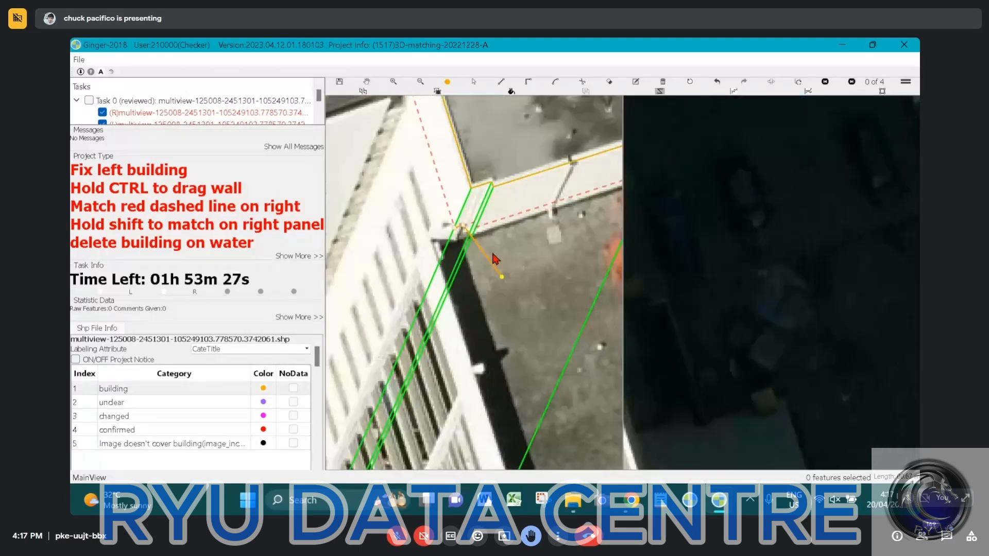
pyautogui.scroll(-2, 467, 206)
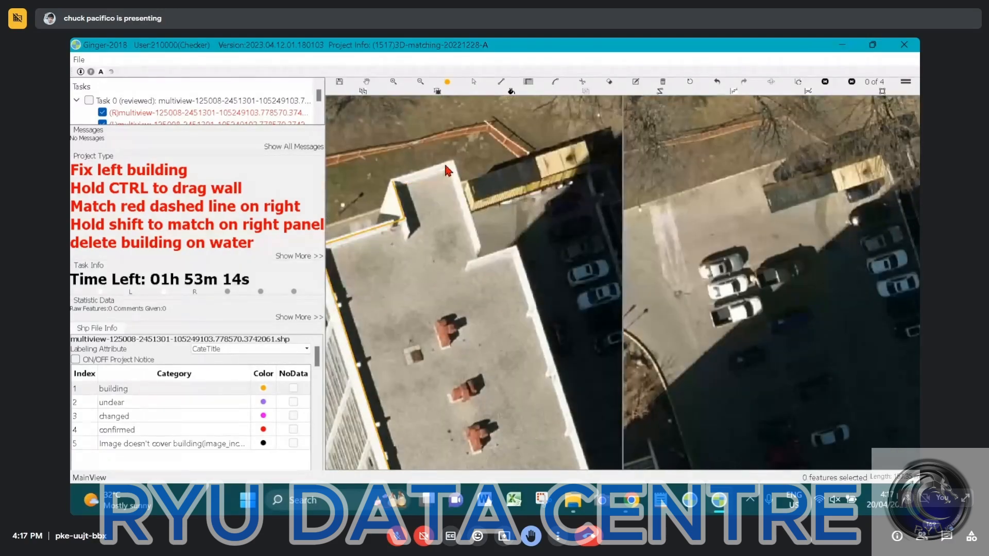
pyautogui.click(455, 158)
pyautogui.click(485, 255)
pyautogui.click(517, 249)
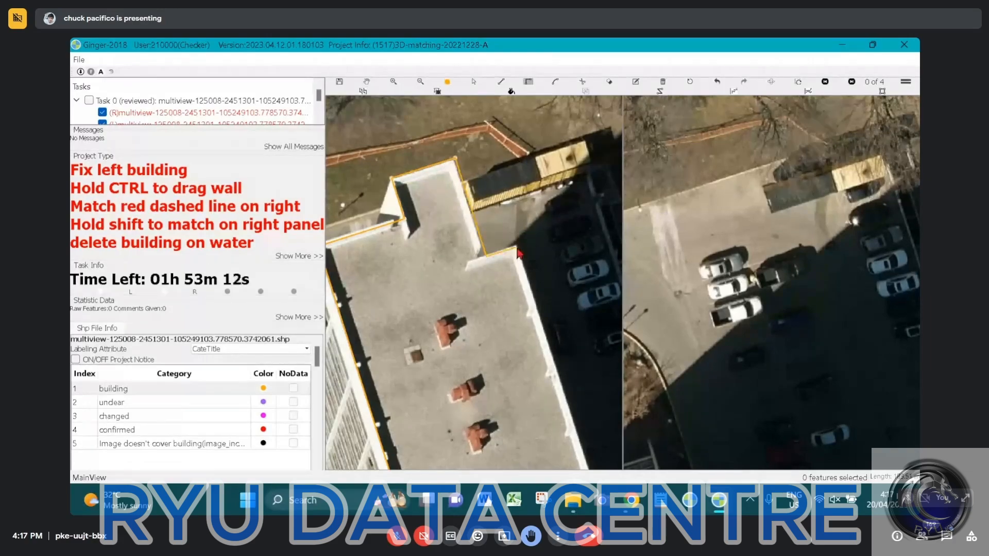
pyautogui.click(547, 347)
pyautogui.moveTo(543, 341); pyautogui.dragTo(397, 59)
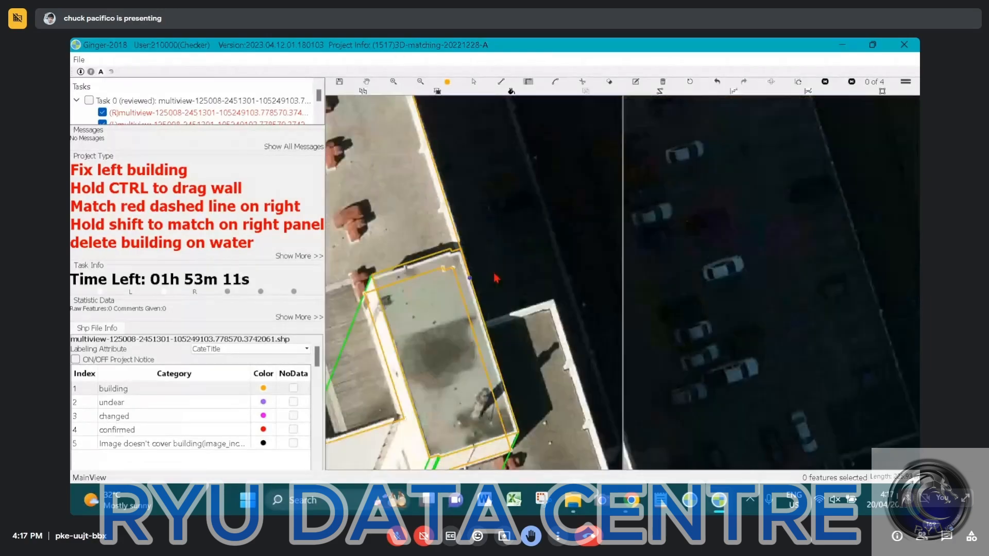
# Continue the roof outline past the rooftop structure, around the protruding corner and along the shadow-side edge to the notch at the lower end
pyautogui.click(484, 321)
pyautogui.click(555, 299)
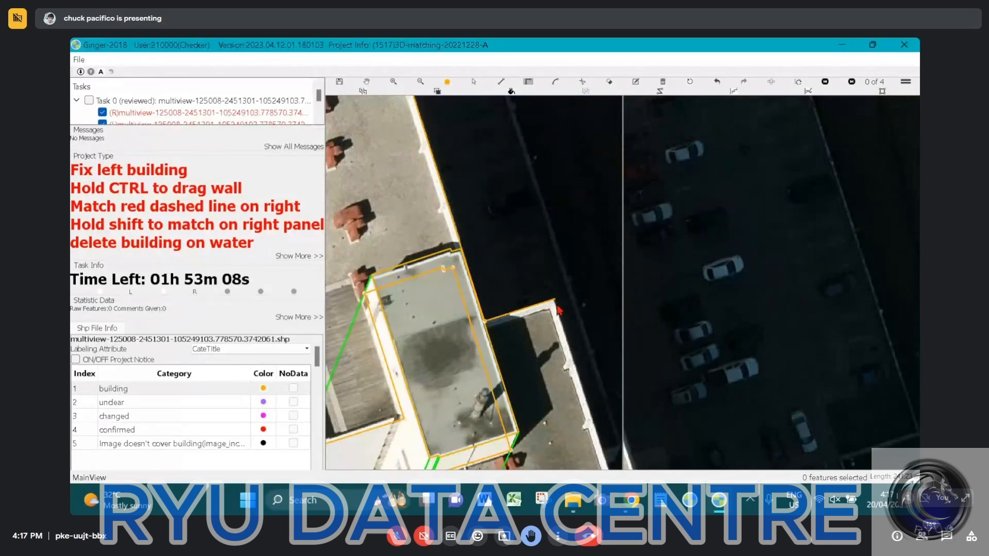
pyautogui.moveTo(558, 349); pyautogui.dragTo(438, 97)
pyautogui.moveTo(479, 366); pyautogui.dragTo(453, 222)
pyautogui.click(469, 356)
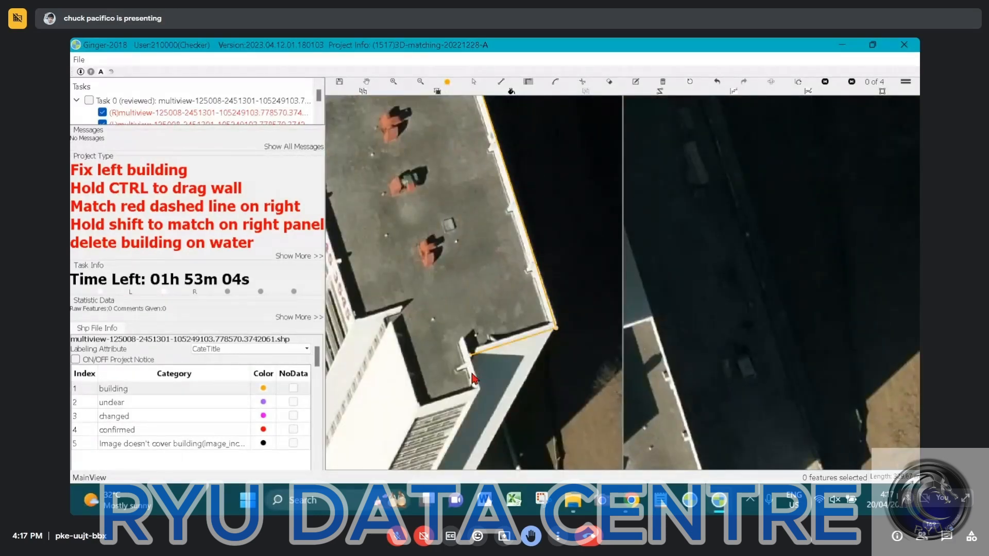
# Trace the roof outline around the protruding section at the building's lower end to the start of the windowed facade edge
pyautogui.click(480, 390)
pyautogui.click(421, 407)
pyautogui.click(387, 315)
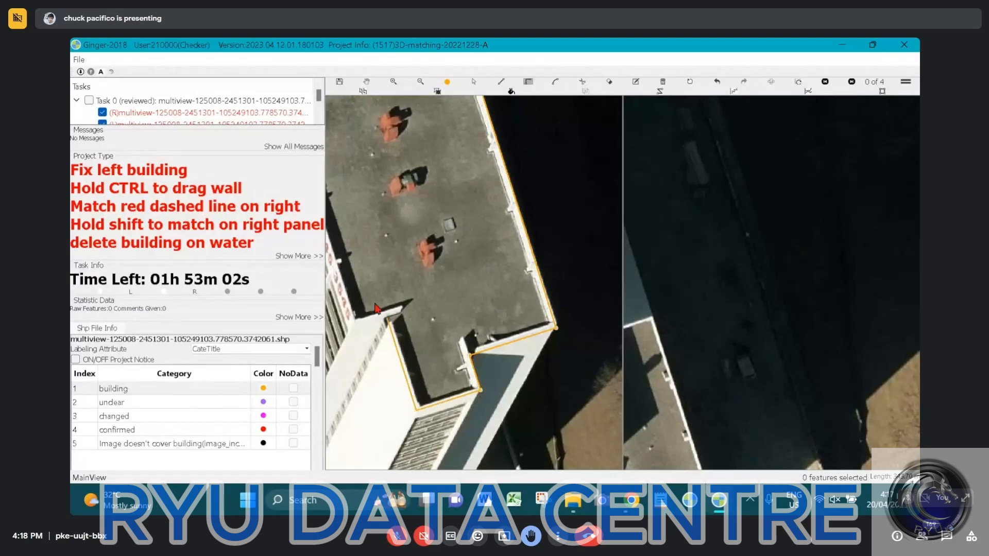
pyautogui.click(355, 320)
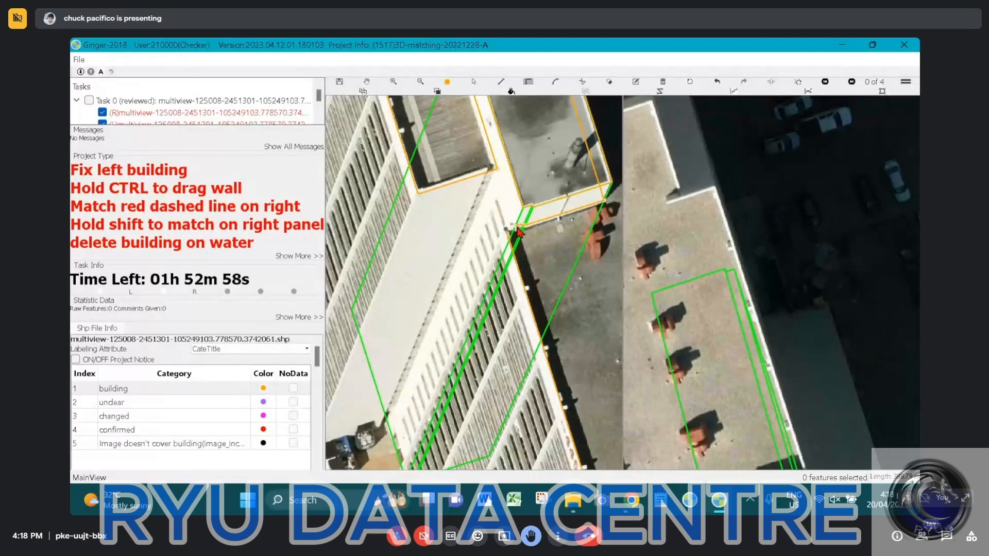
# Bring the outline back up the windowed facade edge and close it at the rooftop structure's lower corner
pyautogui.click(516, 227)
pyautogui.scroll(2, 518, 229)
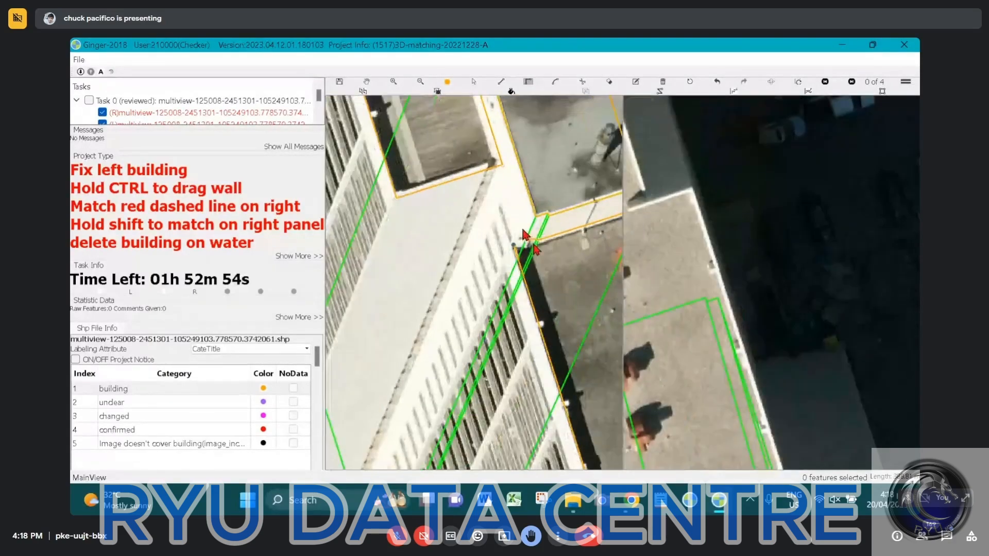
pyautogui.scroll(2, 523, 235)
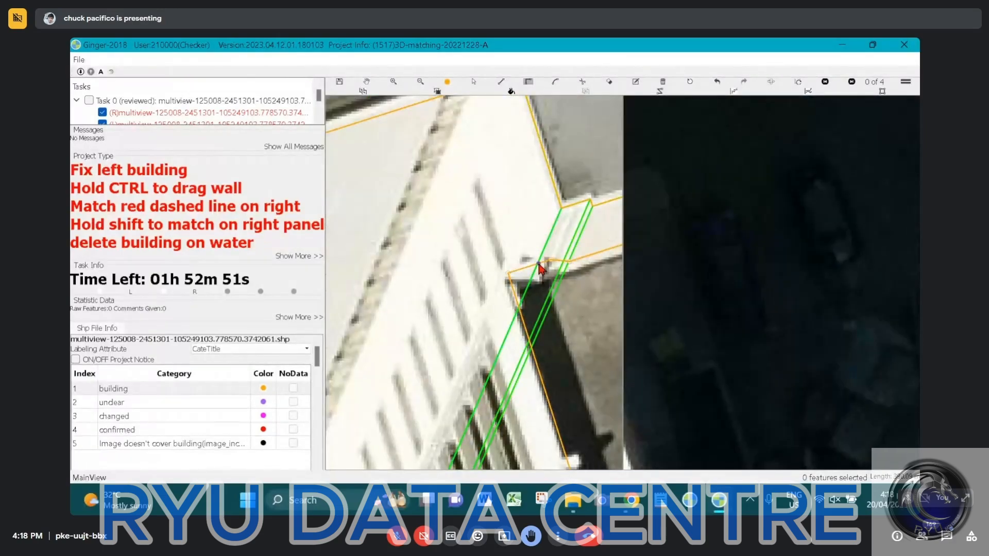
pyautogui.doubleClick(539, 265)
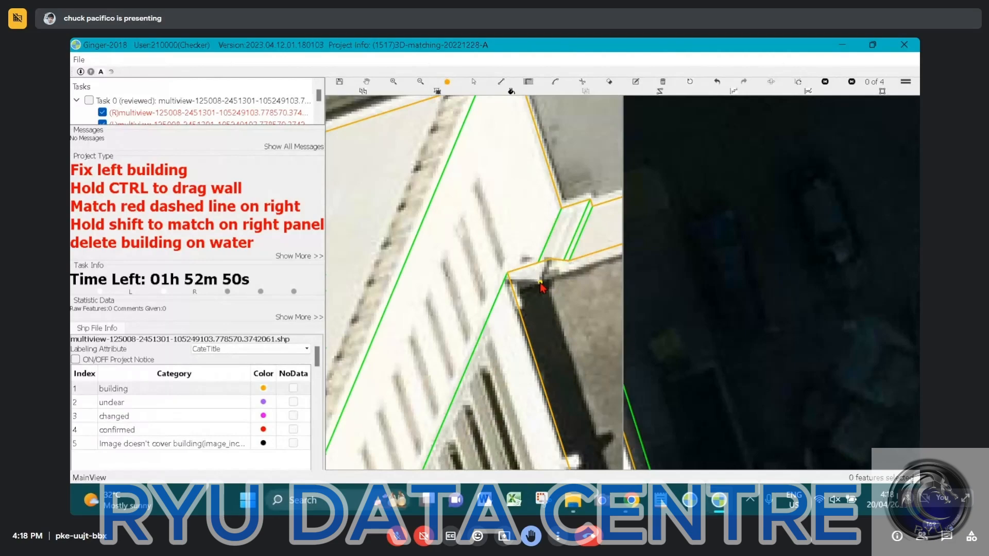
pyautogui.scroll(-5, 542, 288)
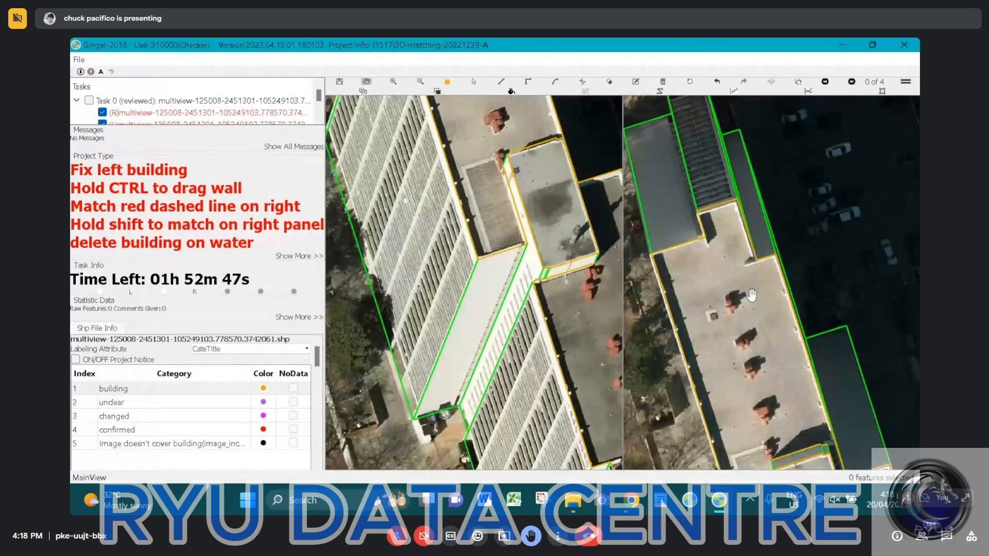
# Check the high-rise's outlines and walls against the alternate right-hand aerial views, then submit the task
pyautogui.scroll(-2, 752, 295)
pyautogui.moveTo(795, 214); pyautogui.dragTo(734, 98)
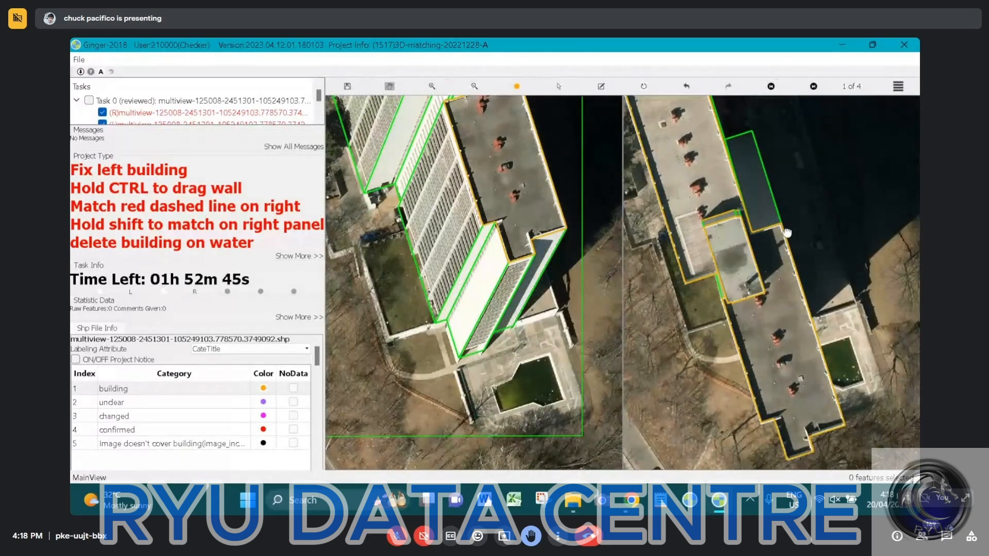
pyautogui.press('Right')
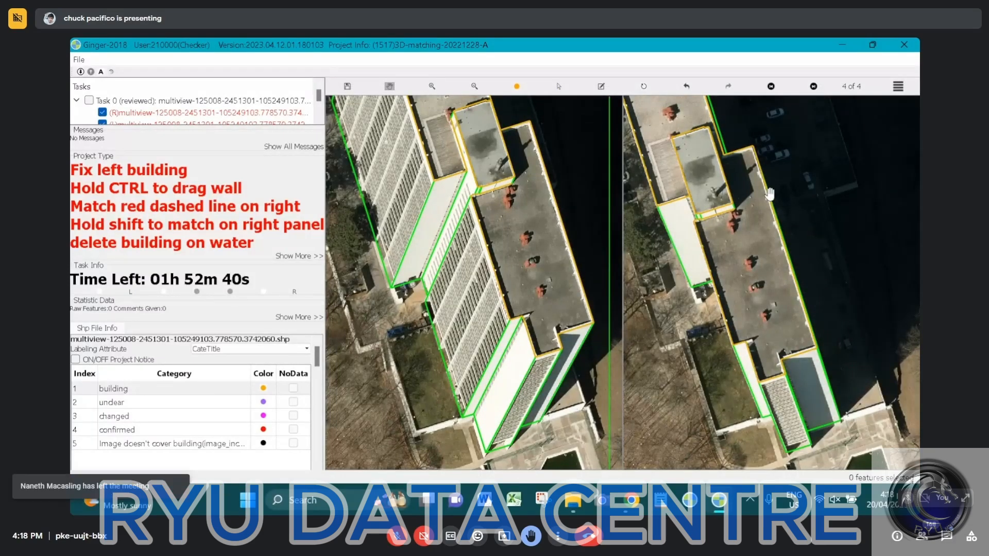
pyautogui.scroll(-2, 769, 194)
pyautogui.moveTo(769, 194); pyautogui.dragTo(798, 295)
pyautogui.click(554, 243)
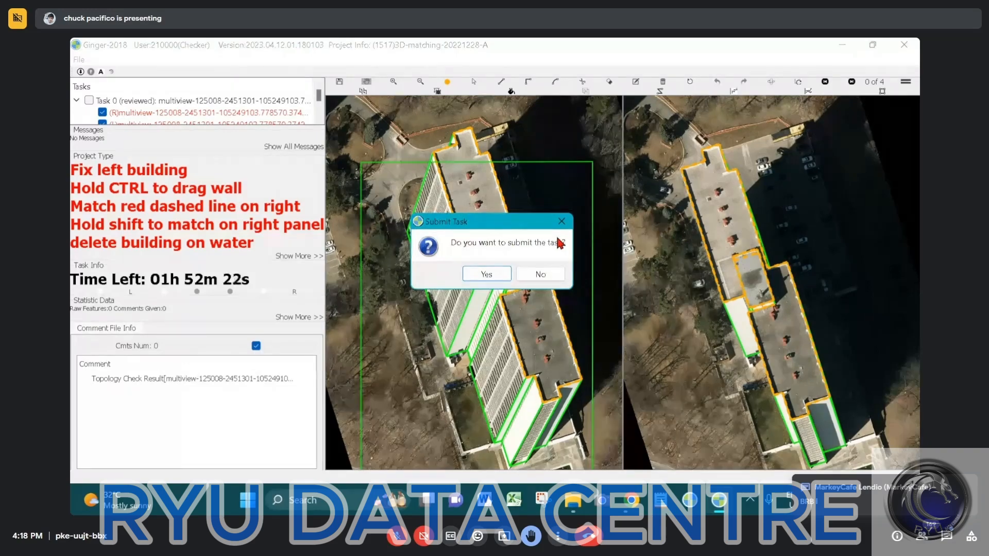
pyautogui.click(492, 268)
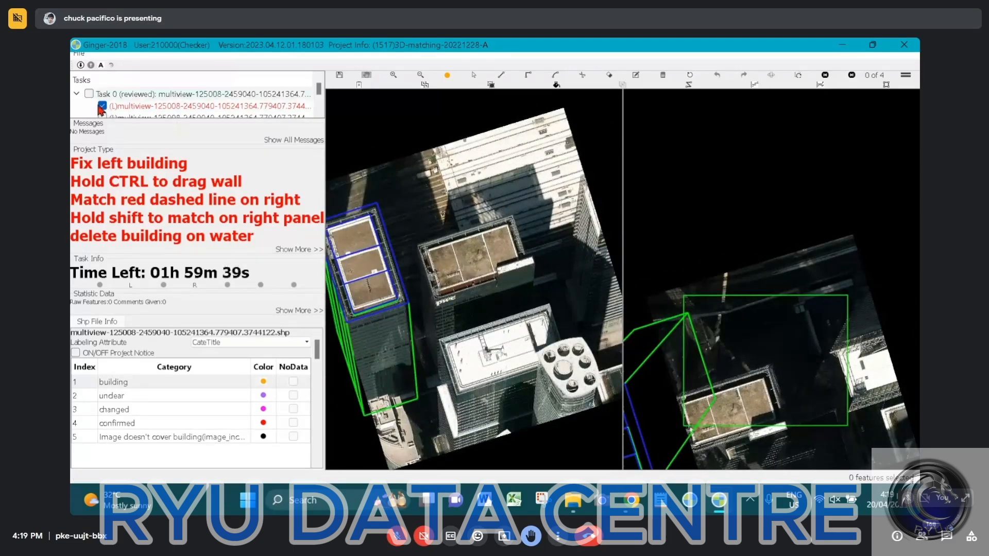
# Close Ginger-2018 with the newly loaded tower task and confirm leaving the program
pyautogui.scroll(-1, 105, 106)
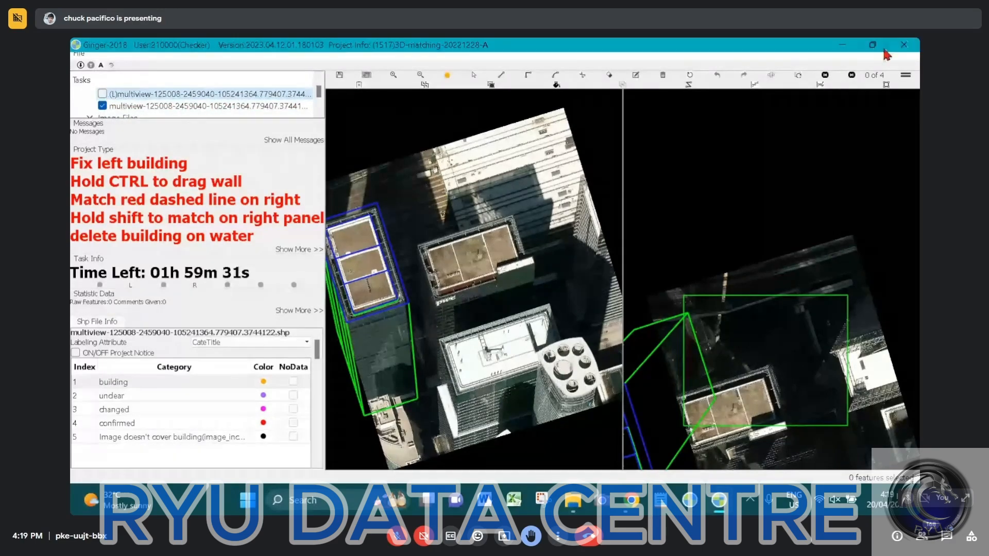
pyautogui.click(905, 45)
pyautogui.click(466, 286)
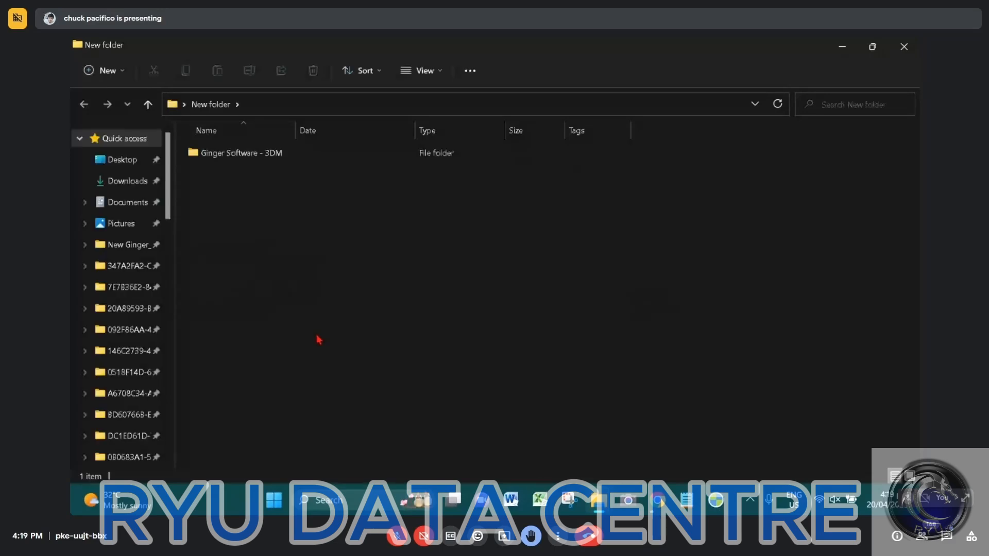
# Launch ginger-2018 3DM from the Ginger Software - 3DM folder and accept the data access agreement
pyautogui.doubleClick(336, 157)
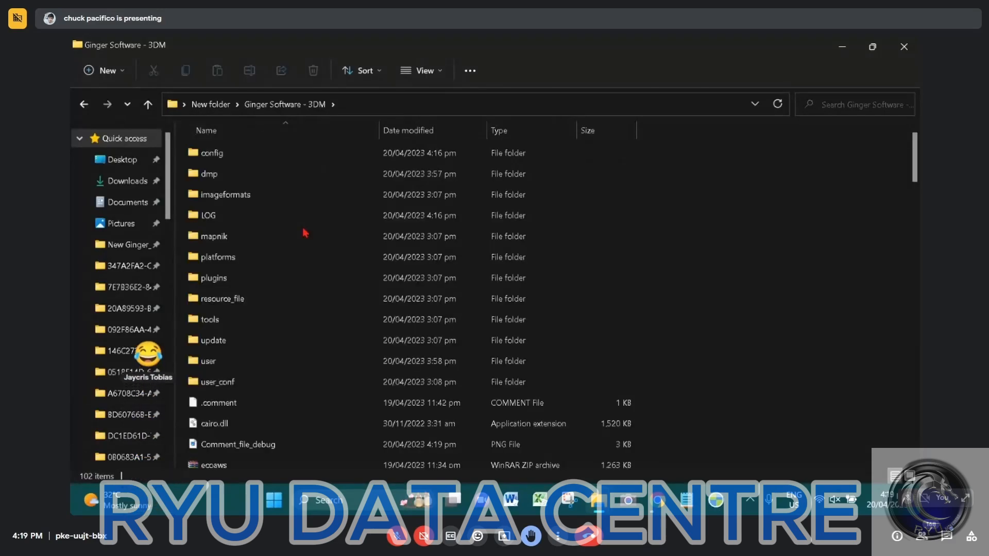
pyautogui.scroll(-9, 304, 259)
pyautogui.scroll(2, 255, 278)
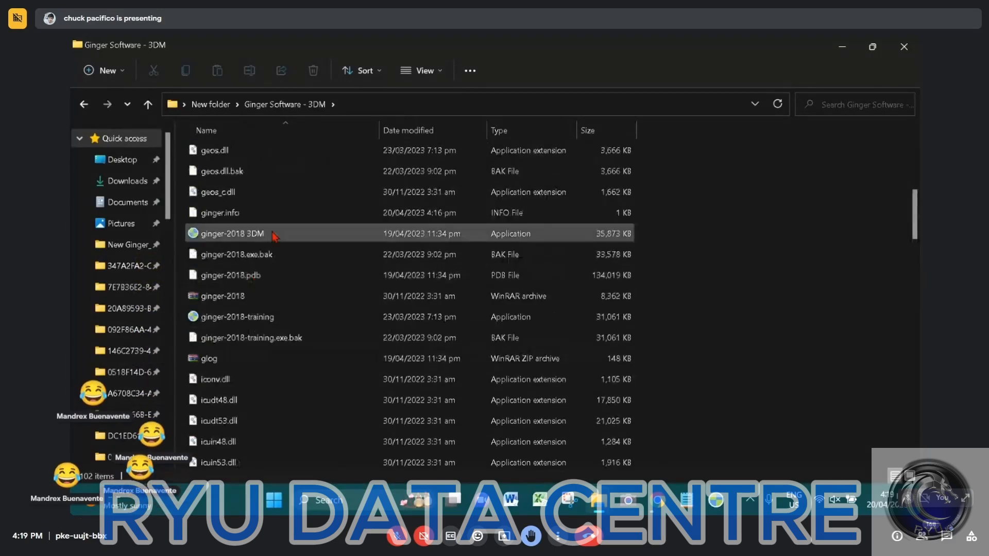
pyautogui.click(263, 234)
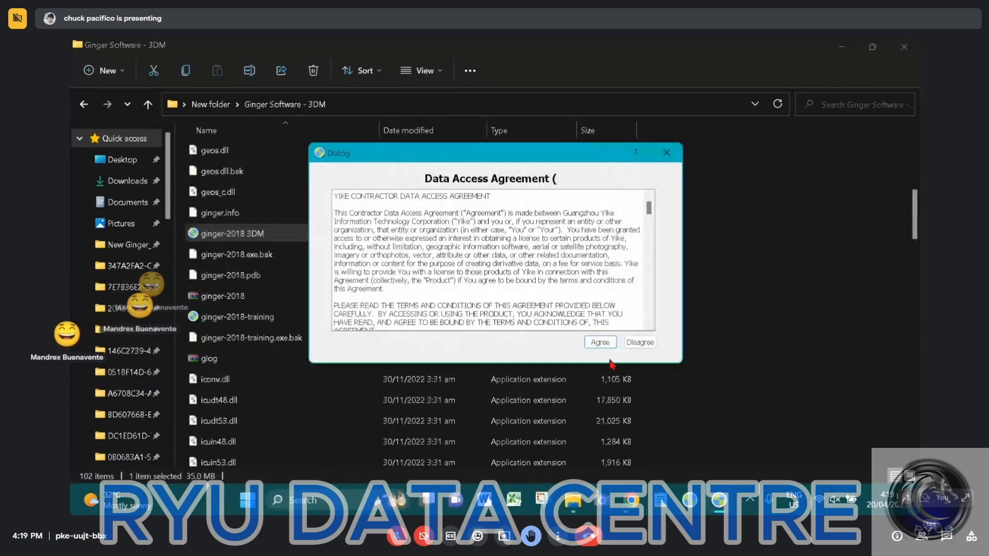
pyautogui.click(598, 404)
# Clear the file window away, sign in with the saved credentials and dismiss the sgCore trial message
pyautogui.click(843, 46)
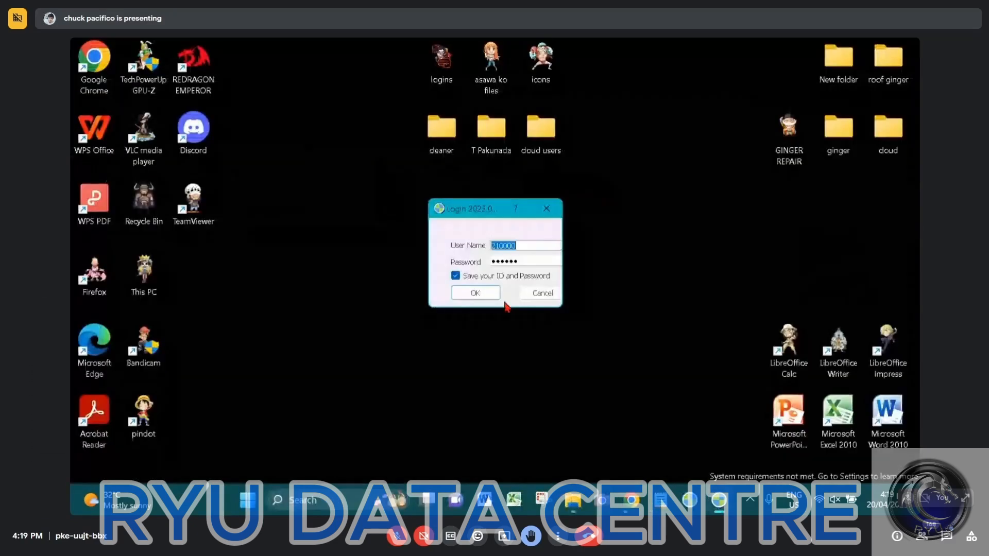
pyautogui.click(462, 300)
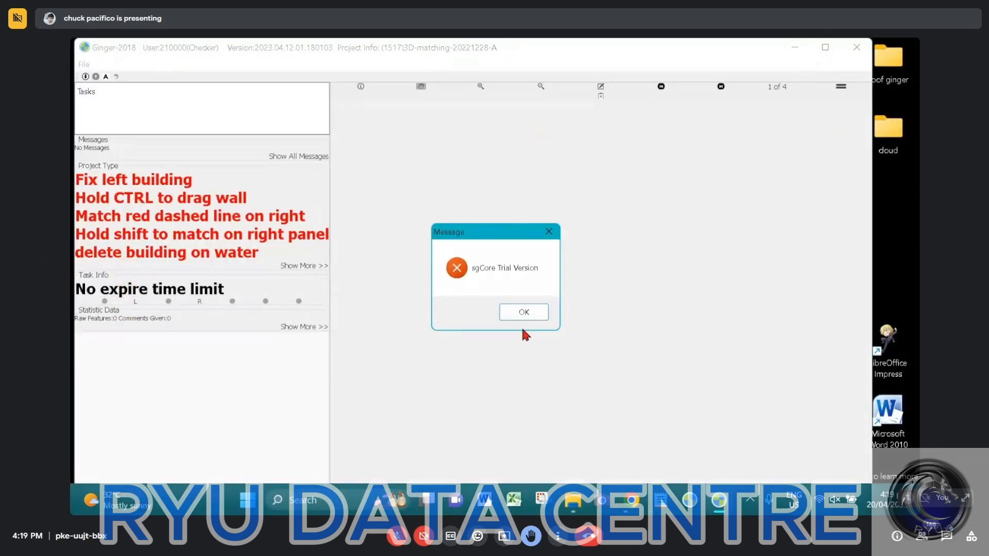
pyautogui.click(533, 312)
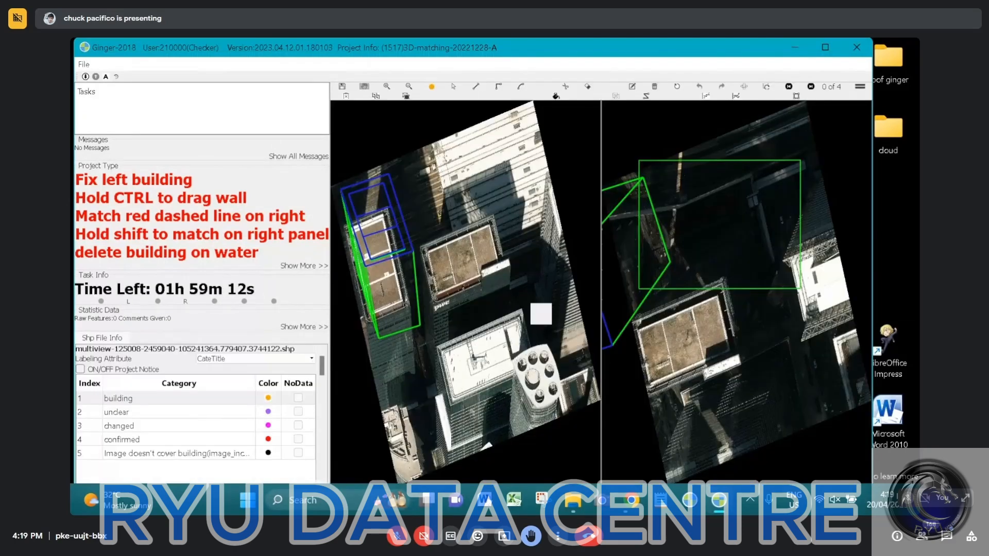
# Hide the (L) multiview layer that draws misplaced cyan outlines over the brown-roofed tower
pyautogui.click(107, 118)
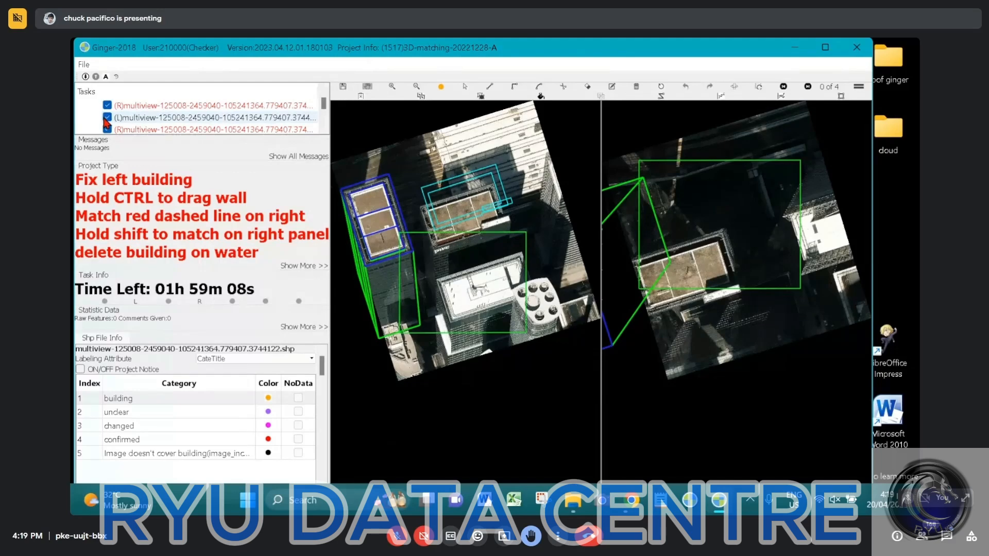
pyautogui.scroll(2, 484, 222)
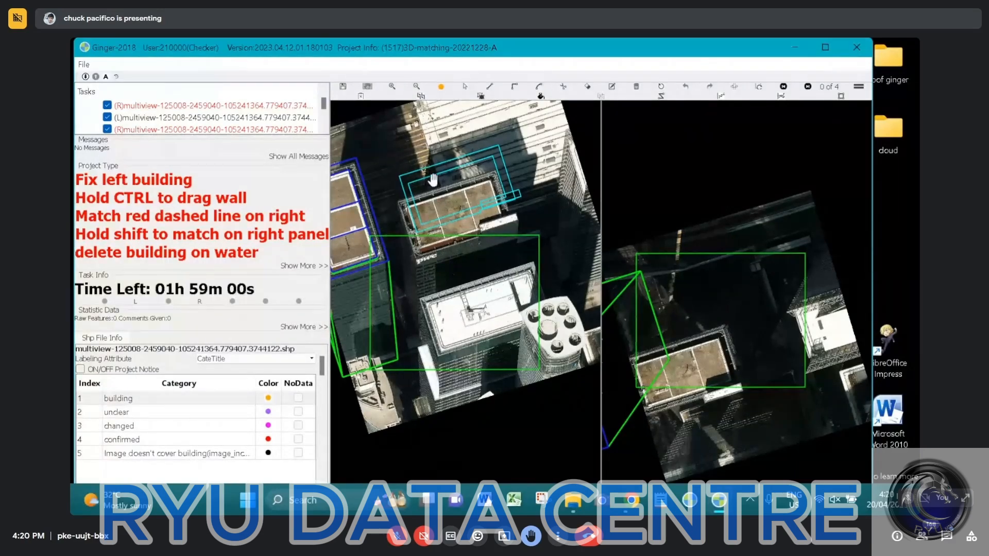
pyautogui.click(107, 117)
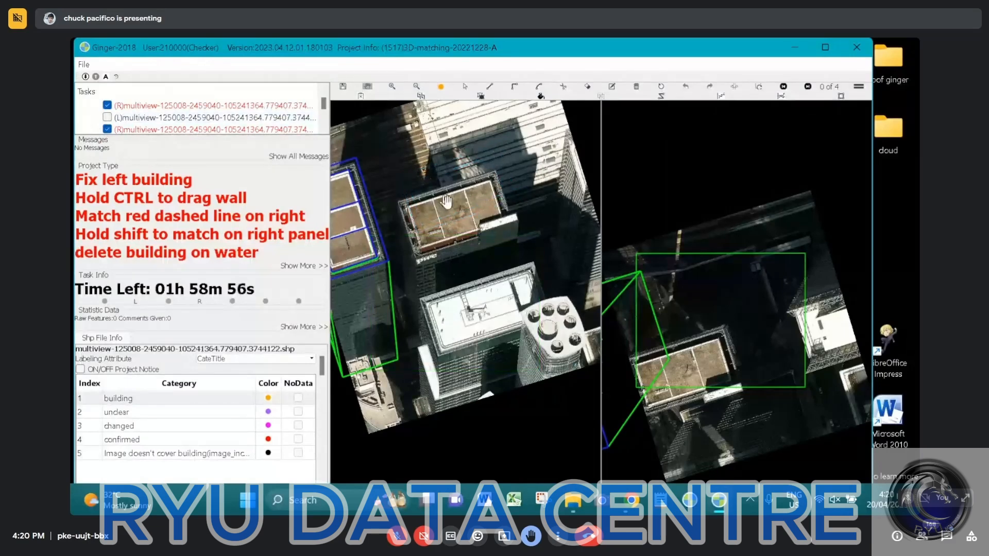
# Outline the narrow white rooftop strip beside the brown-roofed tower as a closed four-corner building surface in the left image
pyautogui.scroll(-2, 447, 206)
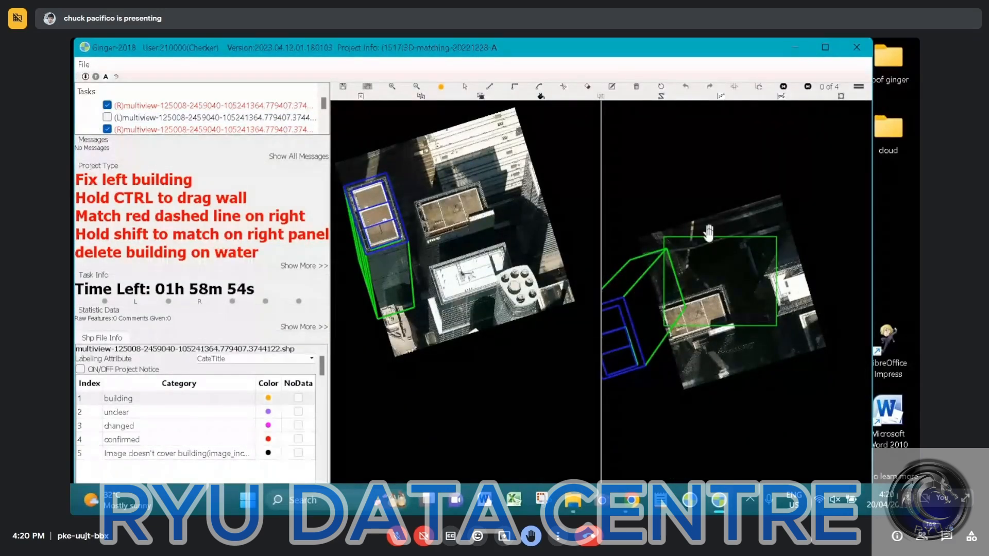
pyautogui.moveTo(710, 227); pyautogui.dragTo(710, 235)
pyautogui.press('Left')
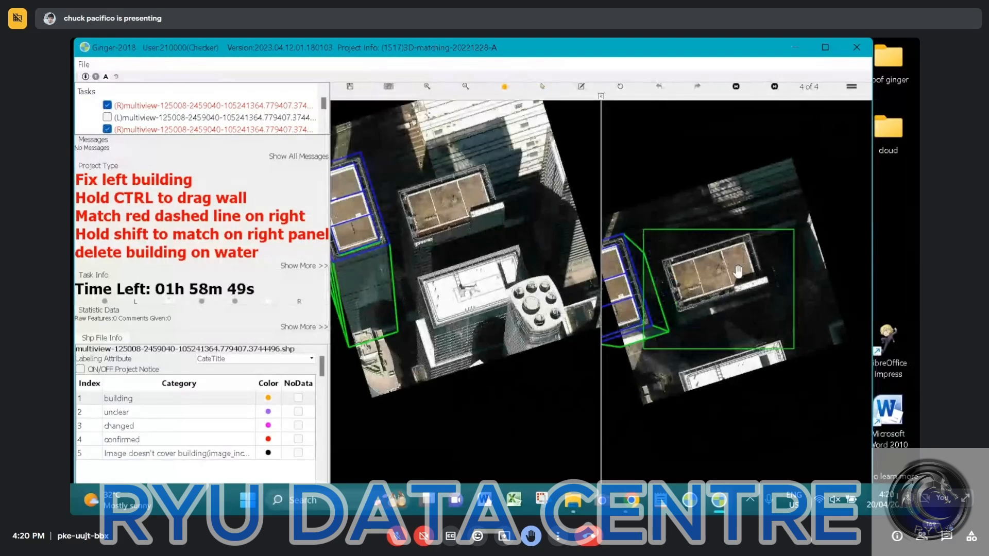
pyautogui.scroll(1, 738, 271)
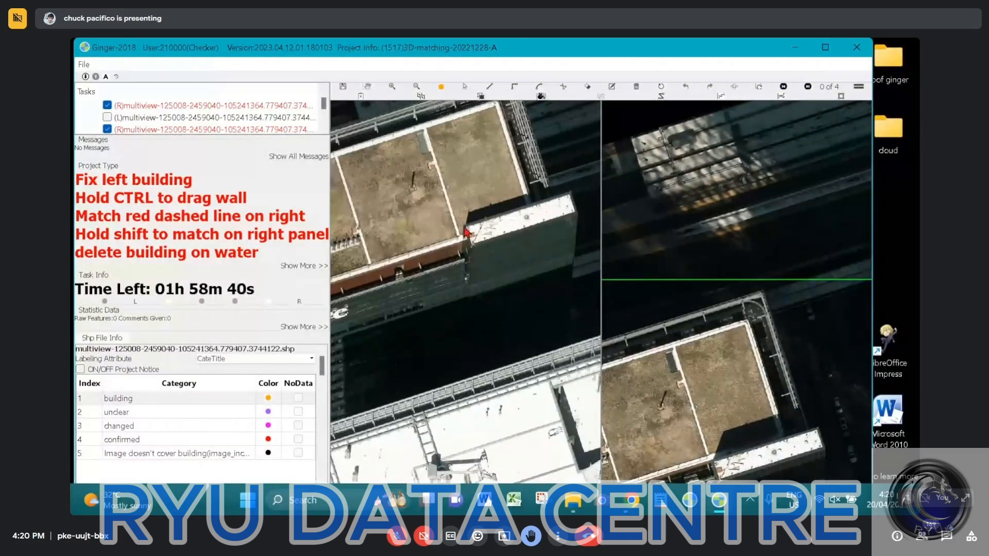
pyautogui.moveTo(466, 232); pyautogui.dragTo(572, 195)
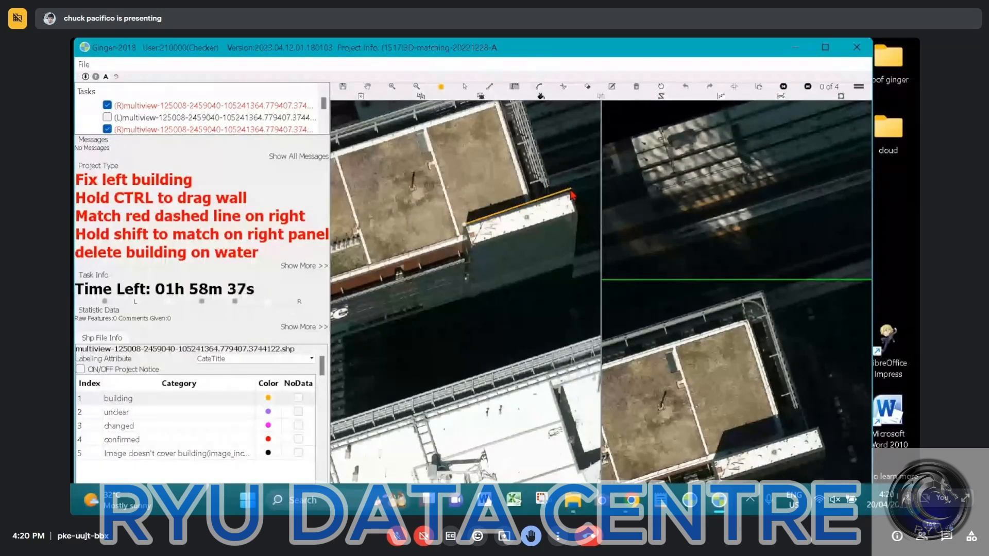
pyautogui.click(570, 191)
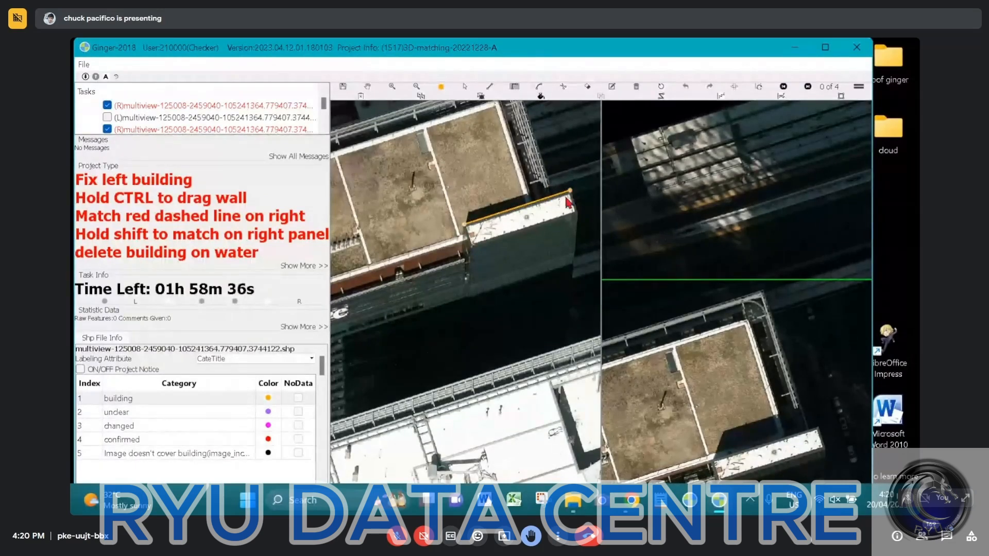
pyautogui.click(579, 217)
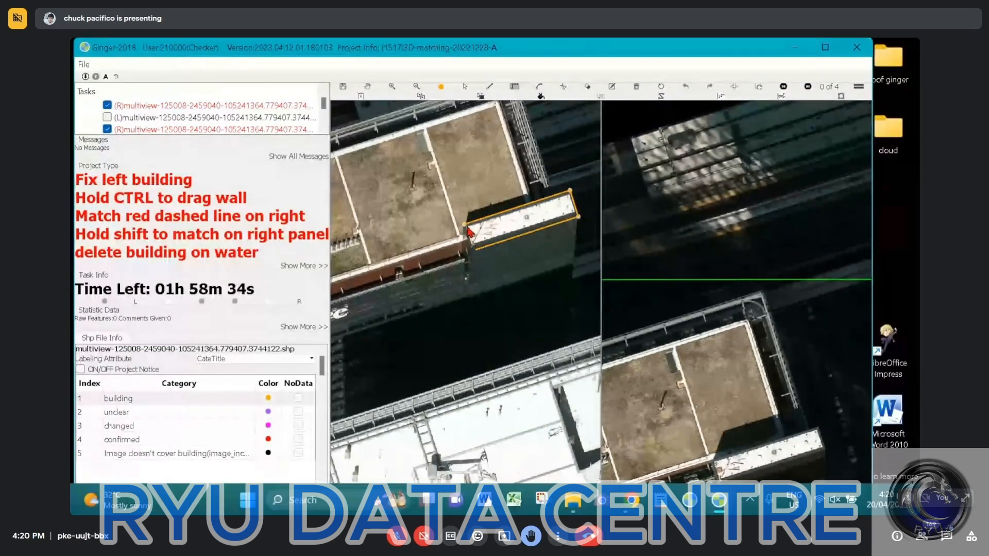
pyautogui.click(466, 225)
pyautogui.click(465, 227)
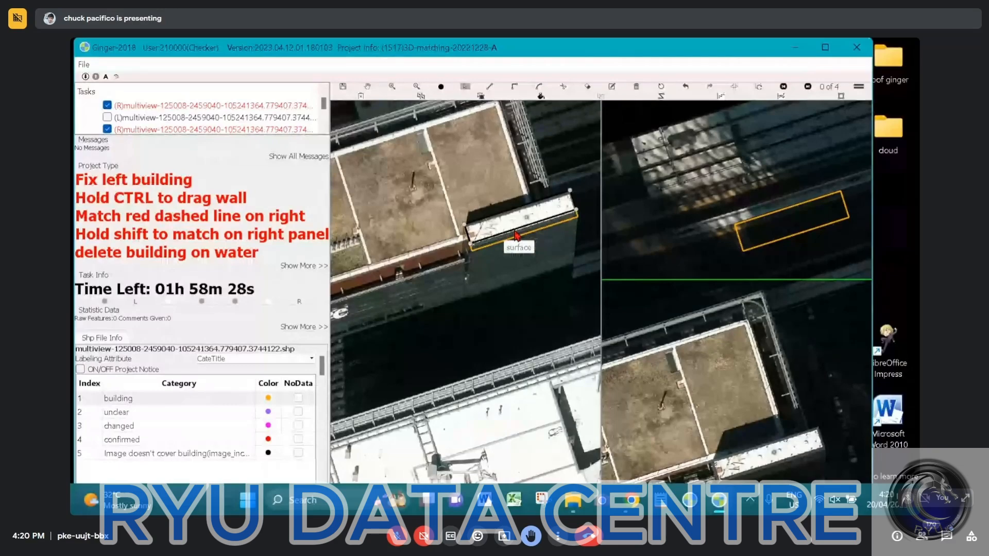
# Extend the narrow white strip's walls from its roof outline down to the building's base in the left image
pyautogui.scroll(-3, 517, 236)
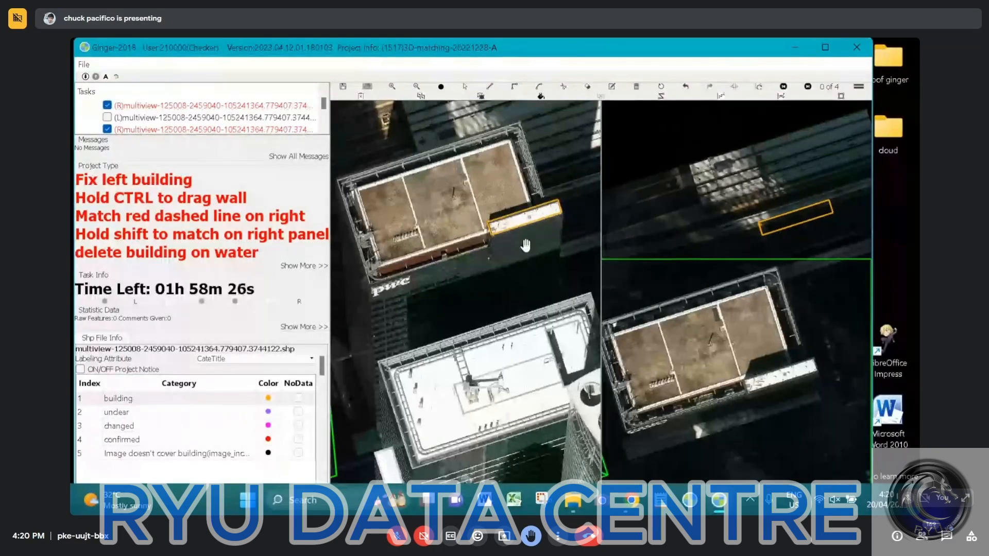
pyautogui.moveTo(525, 245); pyautogui.dragTo(499, 316)
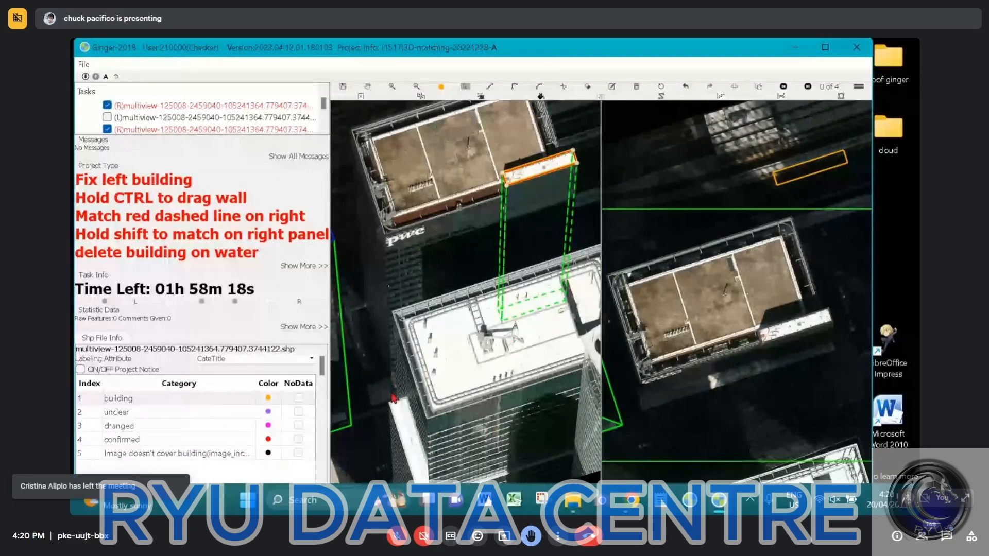
pyautogui.moveTo(423, 396); pyautogui.dragTo(453, 466)
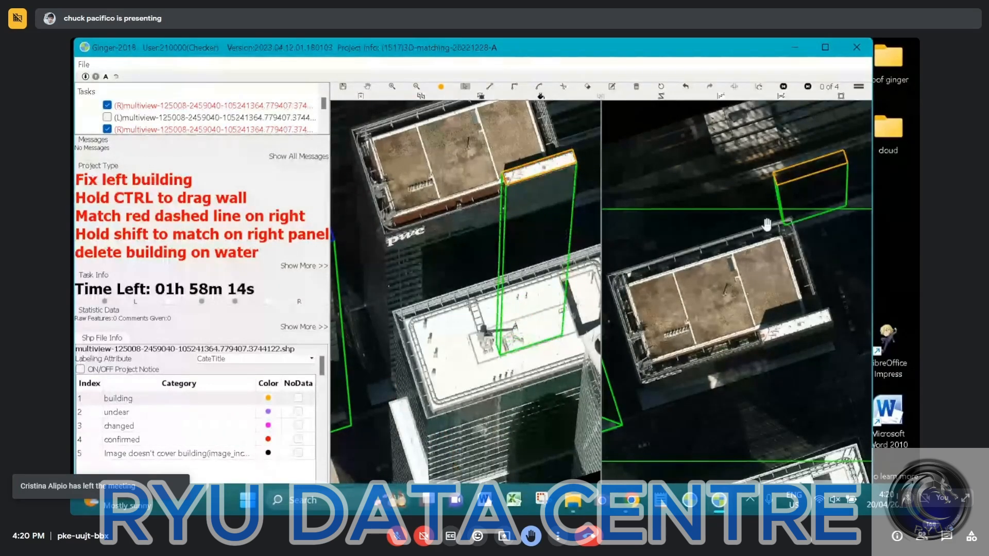
# Match the strip's roof outline to the same white strip in right-hand view 4 of 4
pyautogui.scroll(-1, 761, 223)
pyautogui.moveTo(759, 223); pyautogui.dragTo(752, 225)
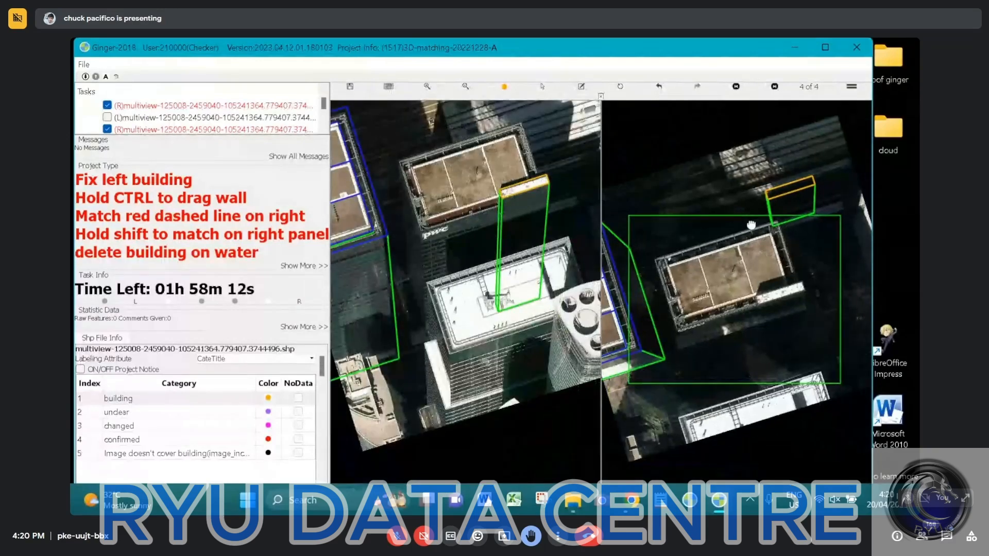
pyautogui.scroll(1, 752, 223)
pyautogui.scroll(1, 768, 204)
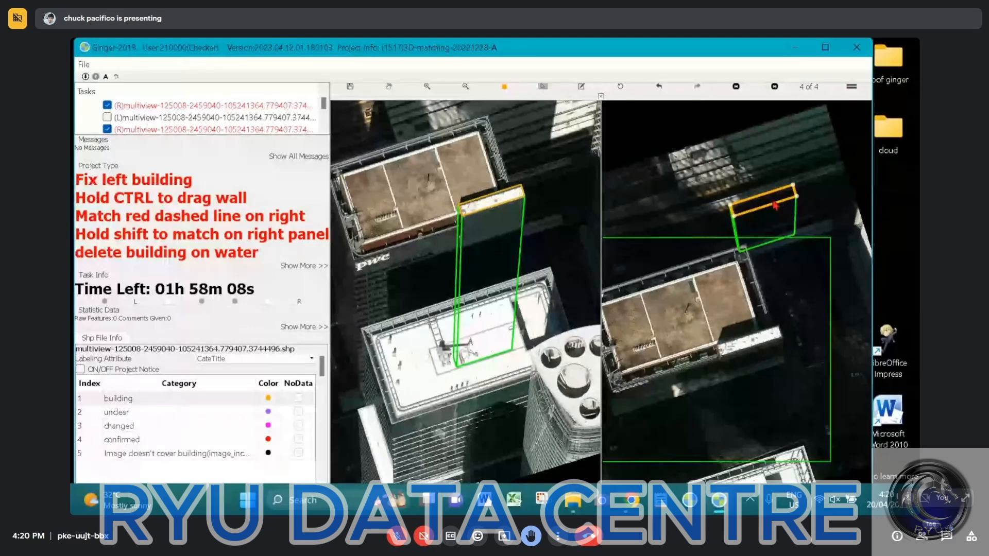
pyautogui.moveTo(773, 201); pyautogui.dragTo(757, 342)
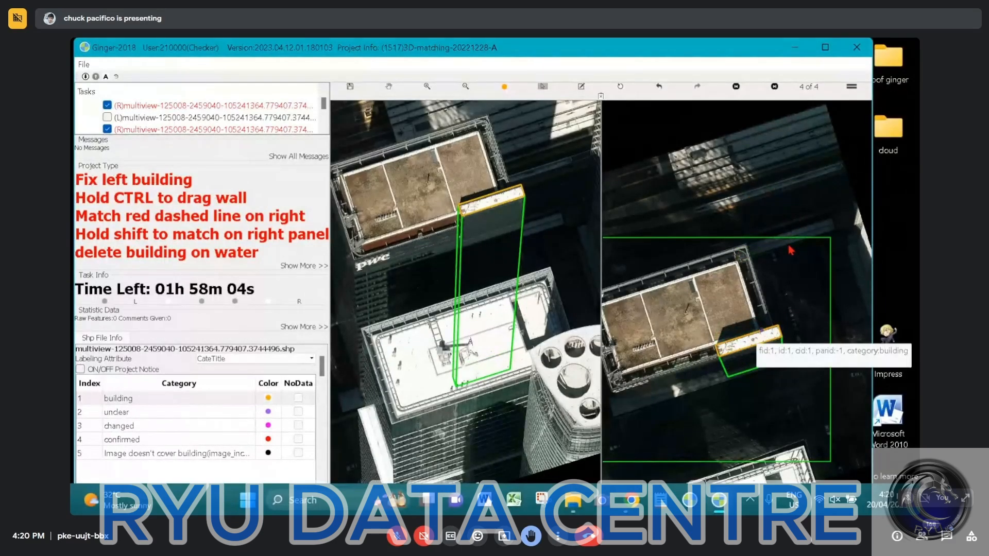
# Examine how the white strip's roof outline and walls line up with the tower's edges in both aerial views
pyautogui.scroll(2, 748, 380)
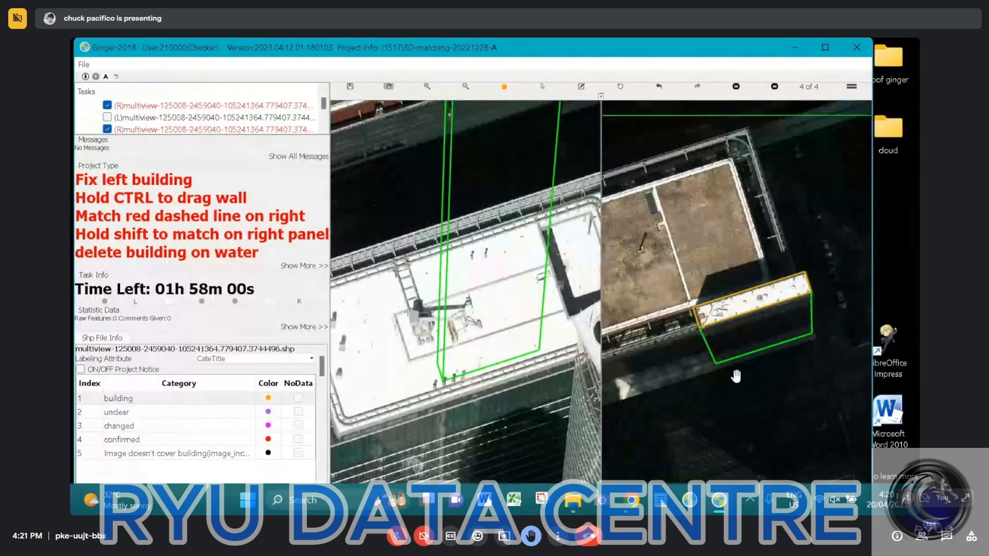
pyautogui.scroll(-2, 499, 325)
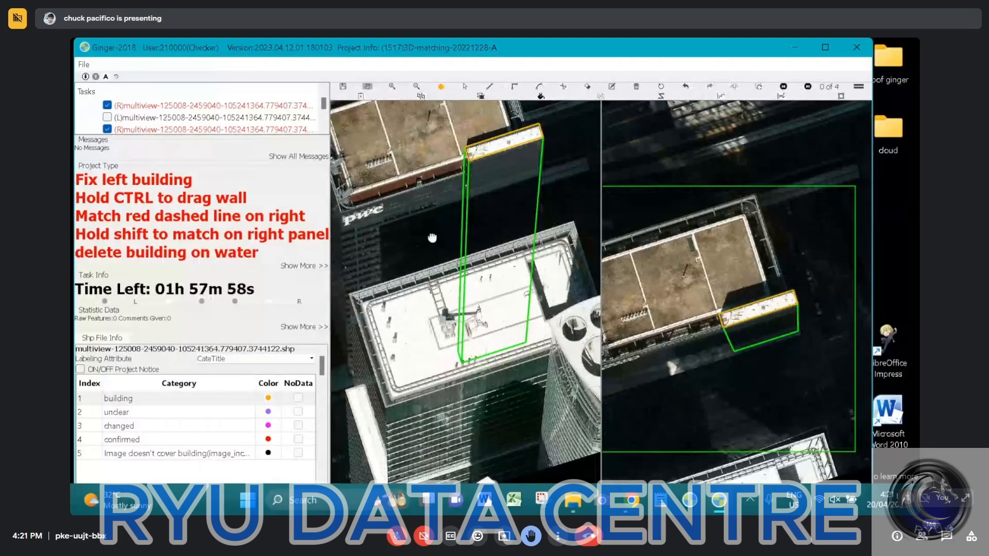
pyautogui.moveTo(432, 238); pyautogui.dragTo(433, 245)
pyautogui.scroll(2, 464, 237)
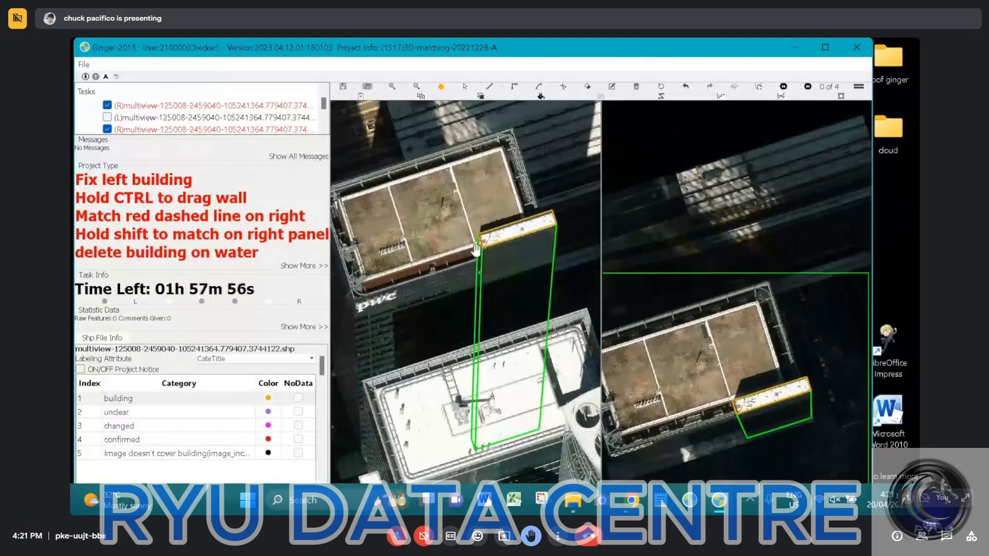
pyautogui.scroll(2, 477, 230)
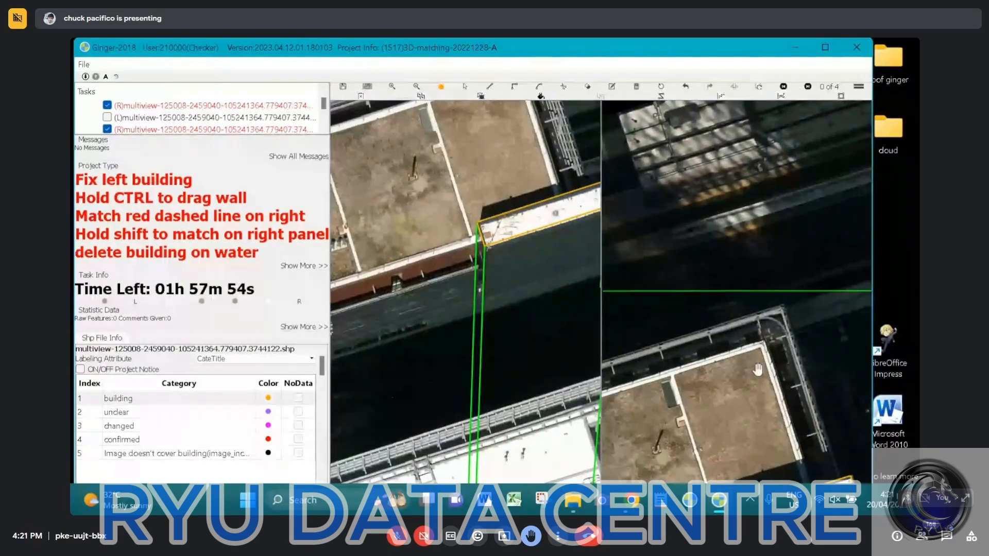
pyautogui.moveTo(618, 438); pyautogui.dragTo(691, 344)
pyautogui.scroll(-2, 682, 344)
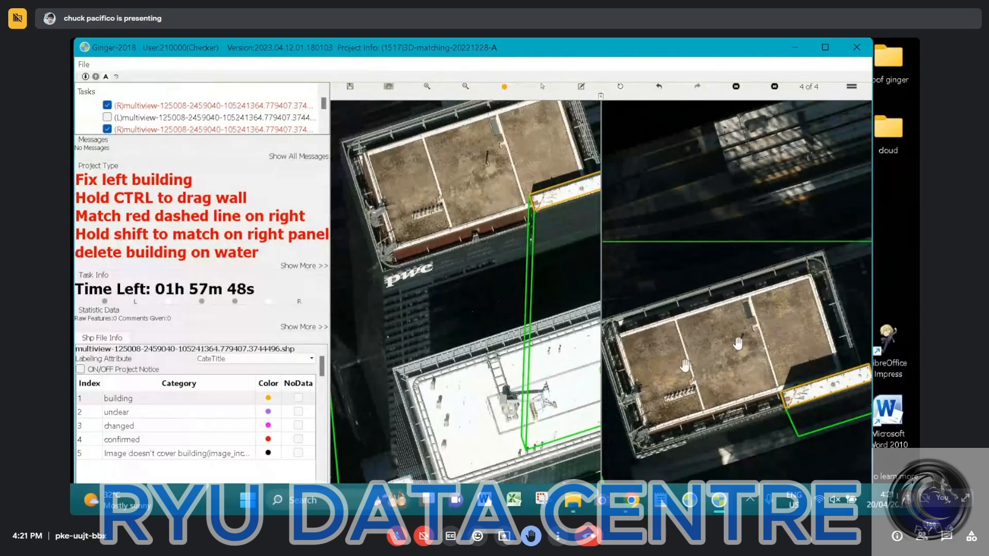
pyautogui.moveTo(480, 186); pyautogui.dragTo(364, 259)
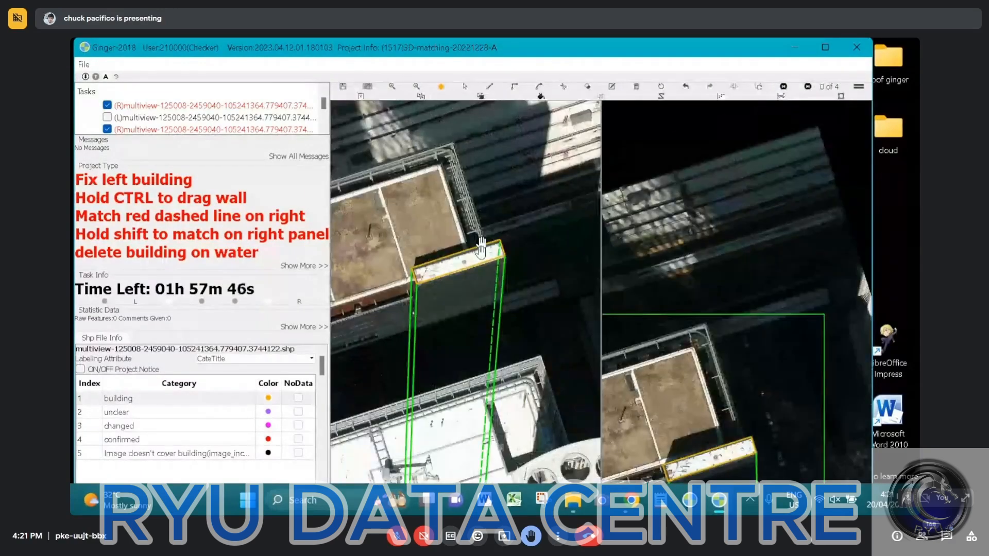
pyautogui.moveTo(777, 284); pyautogui.dragTo(817, 196)
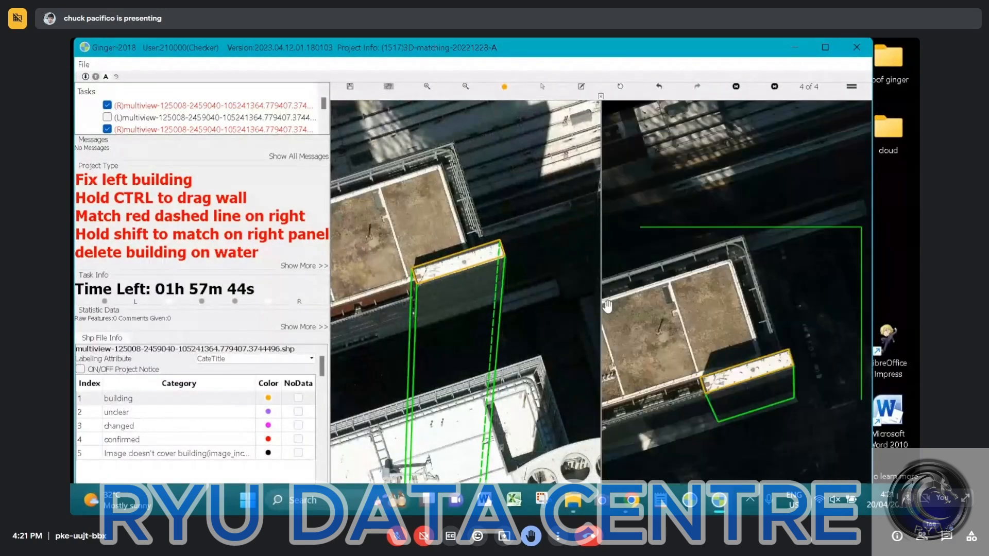
# Match the white strip's roof outline to the same white strip in right-hand view 2 of 4
pyautogui.scroll(-2, 761, 290)
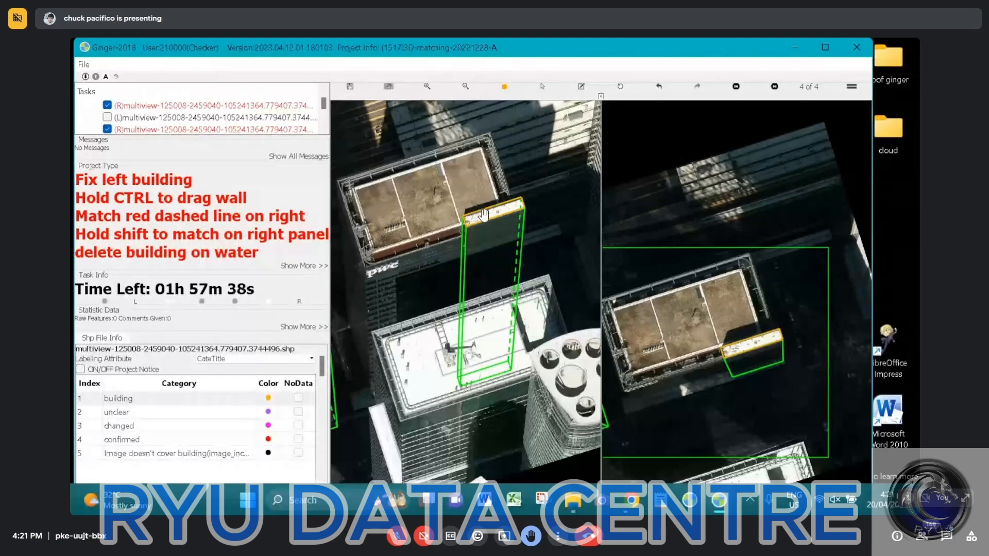
pyautogui.moveTo(711, 221); pyautogui.dragTo(720, 246)
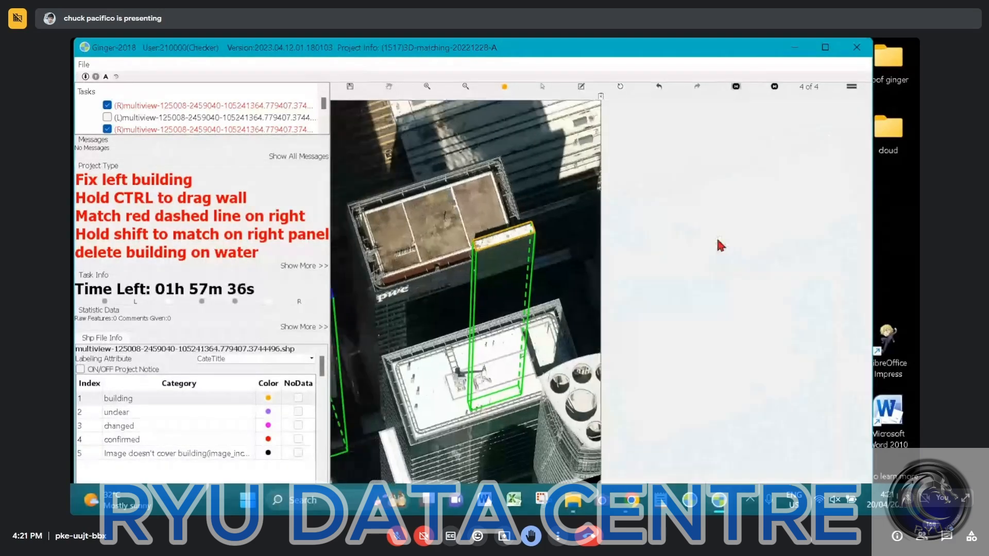
pyautogui.press('Left')
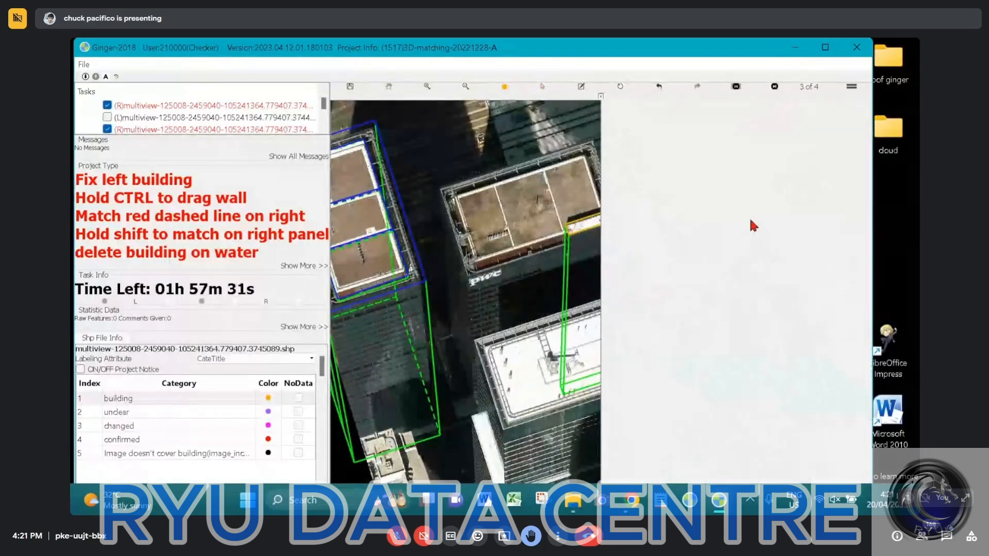
pyautogui.press('Left')
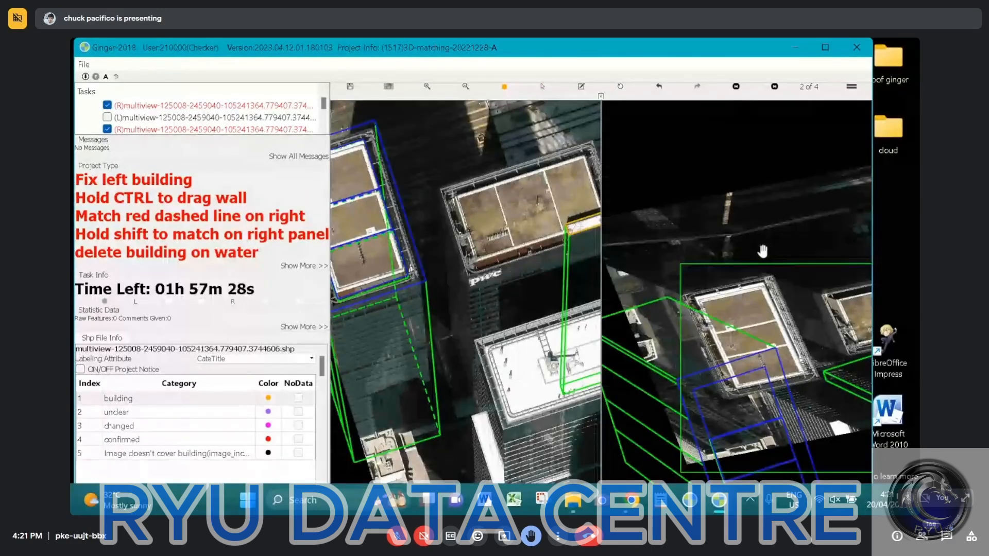
pyautogui.press('Left')
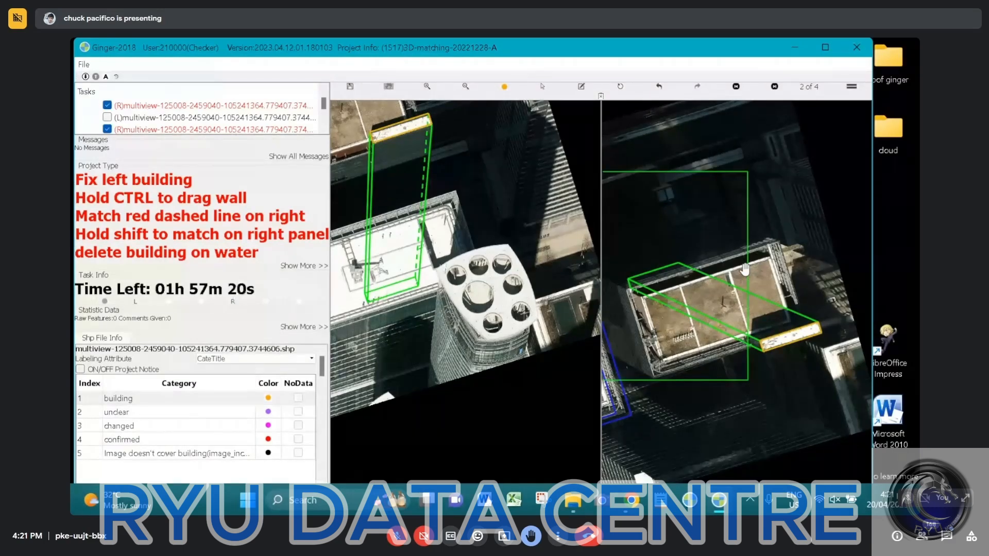
pyautogui.moveTo(746, 269); pyautogui.dragTo(764, 231)
pyautogui.scroll(-2, 764, 232)
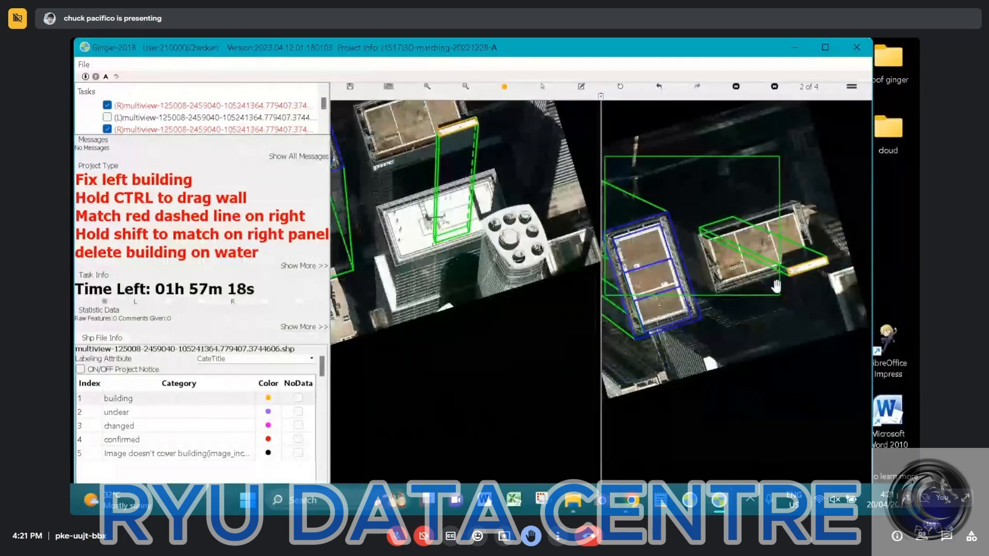
pyautogui.scroll(3, 778, 260)
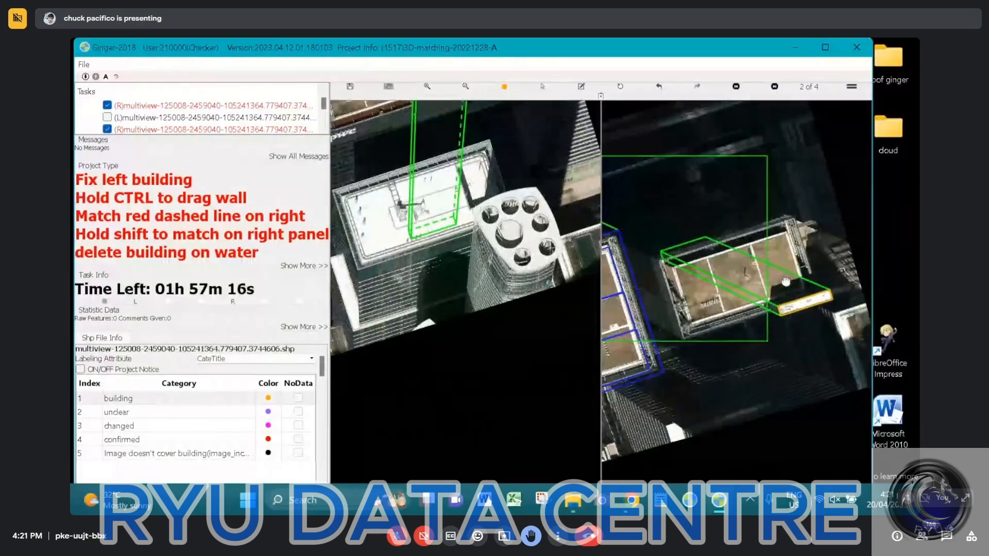
pyautogui.moveTo(785, 282); pyautogui.dragTo(786, 288)
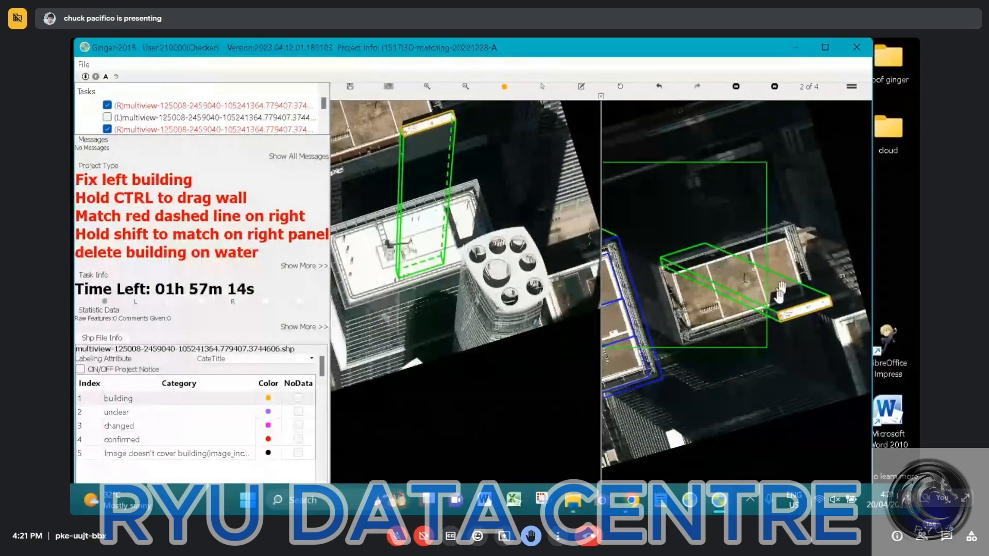
# Swap the two aerial images so that right-hand view 2 of 4 becomes the left working image
pyautogui.click(510, 212)
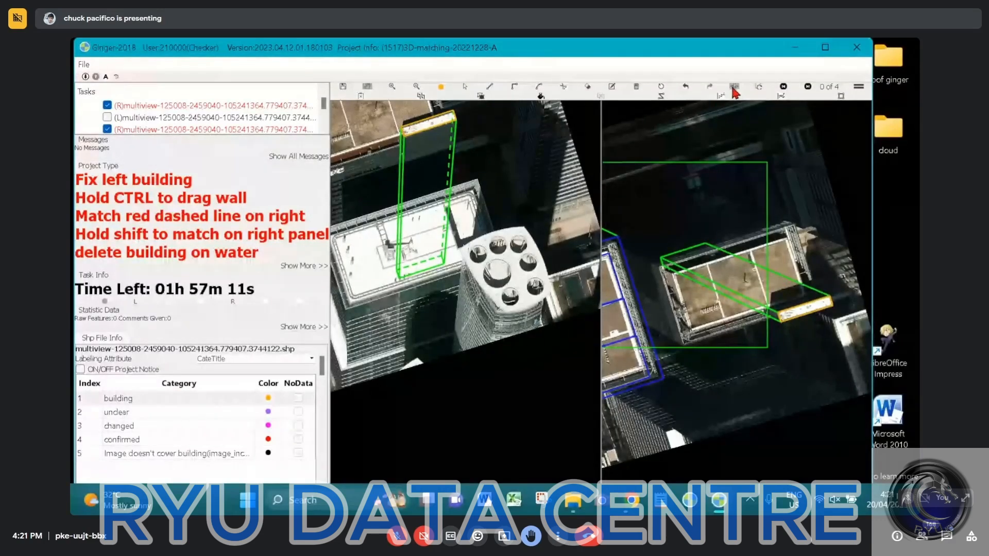
pyautogui.click(734, 89)
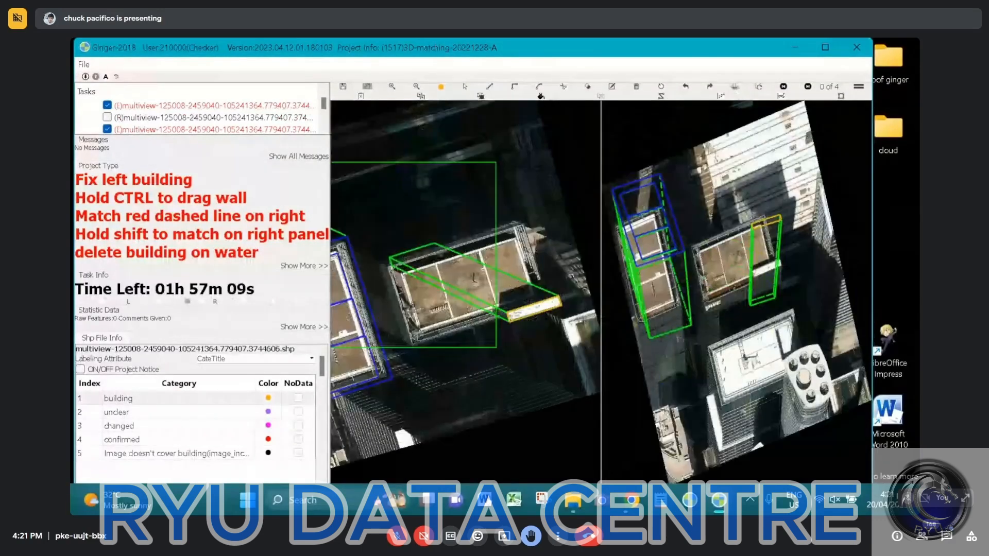
pyautogui.click(620, 198)
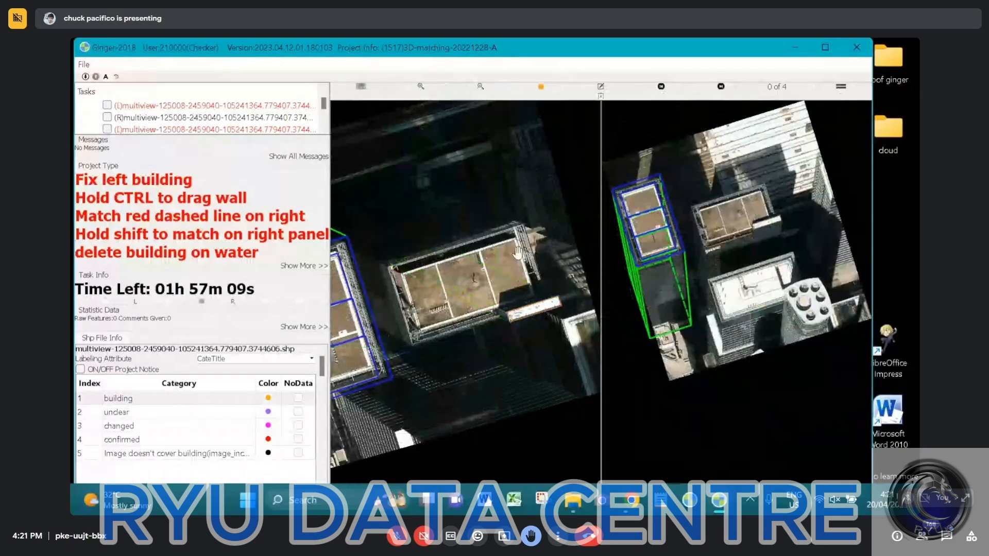
# Outline the brown roof beside the white strip as a closed four-corner building surface in the left image
pyautogui.click(518, 253)
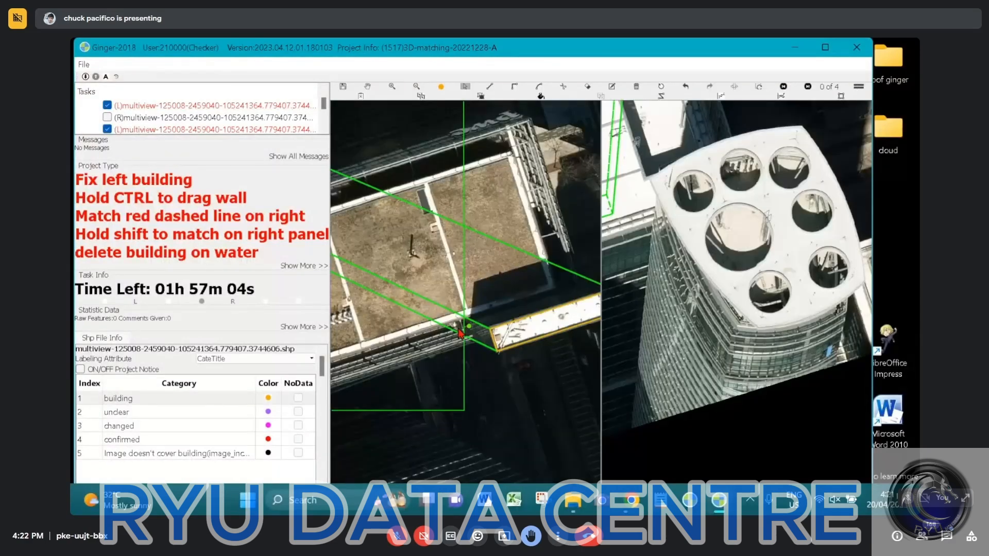
pyautogui.click(571, 294)
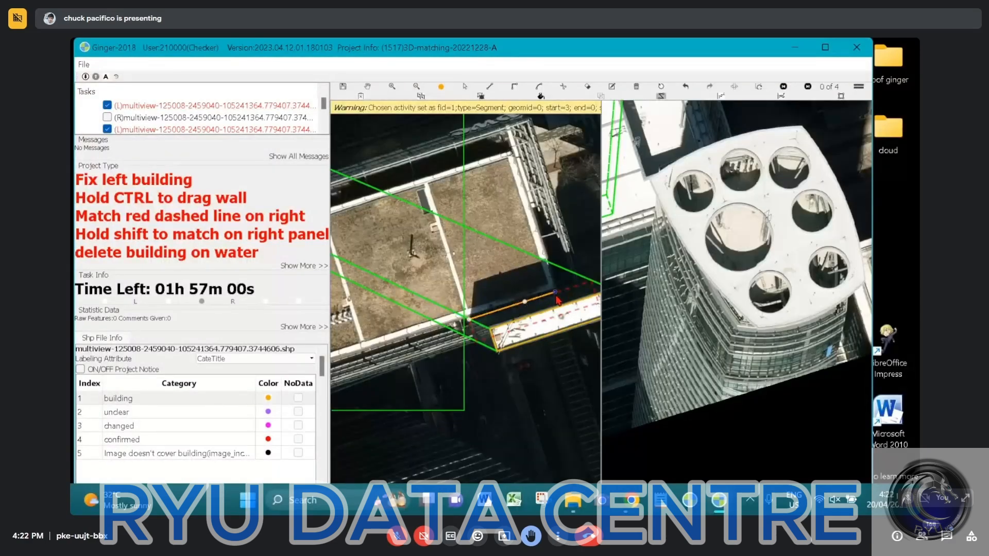
pyautogui.click(506, 164)
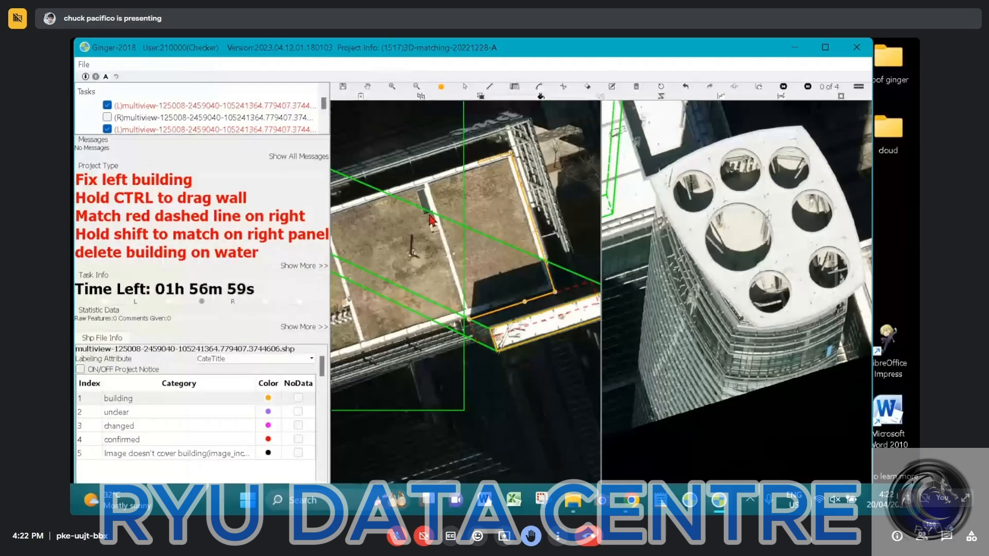
pyautogui.moveTo(412, 222); pyautogui.dragTo(562, 168)
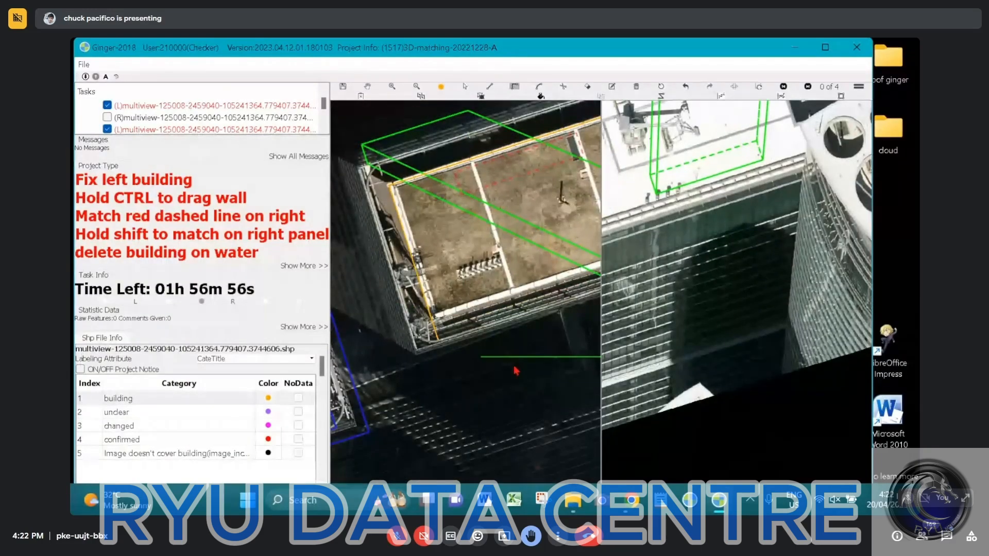
pyautogui.moveTo(516, 370); pyautogui.dragTo(408, 320)
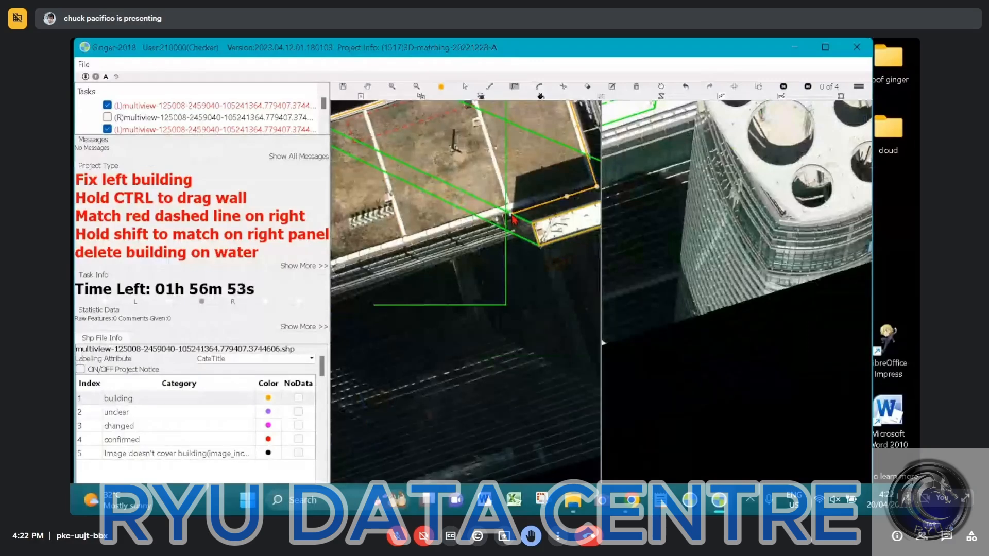
pyautogui.doubleClick(512, 215)
pyautogui.scroll(-2, 512, 215)
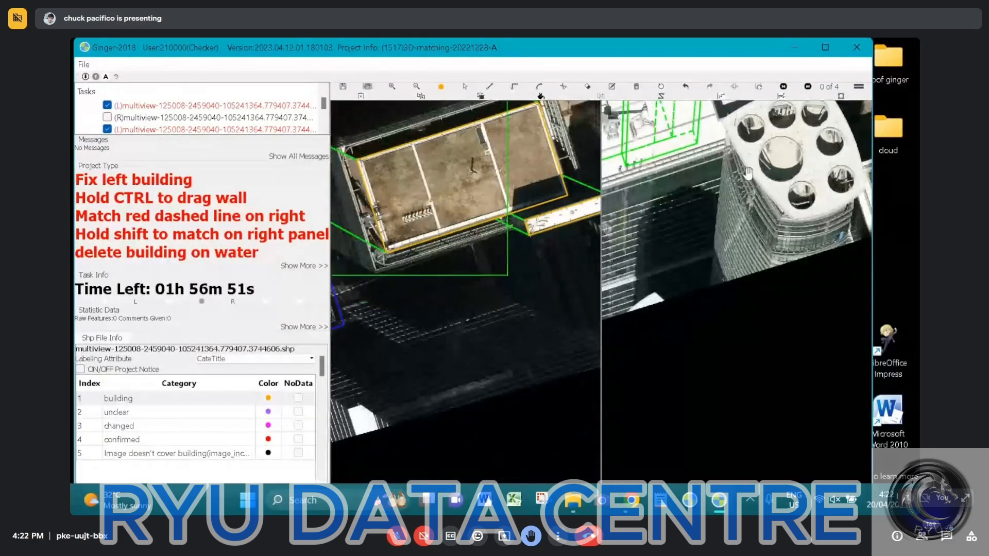
# Match the brown roof's outline to the same roof in the right image, with its walls reaching down to the tower's base
pyautogui.moveTo(749, 173); pyautogui.dragTo(806, 428)
pyautogui.moveTo(709, 221); pyautogui.dragTo(772, 274)
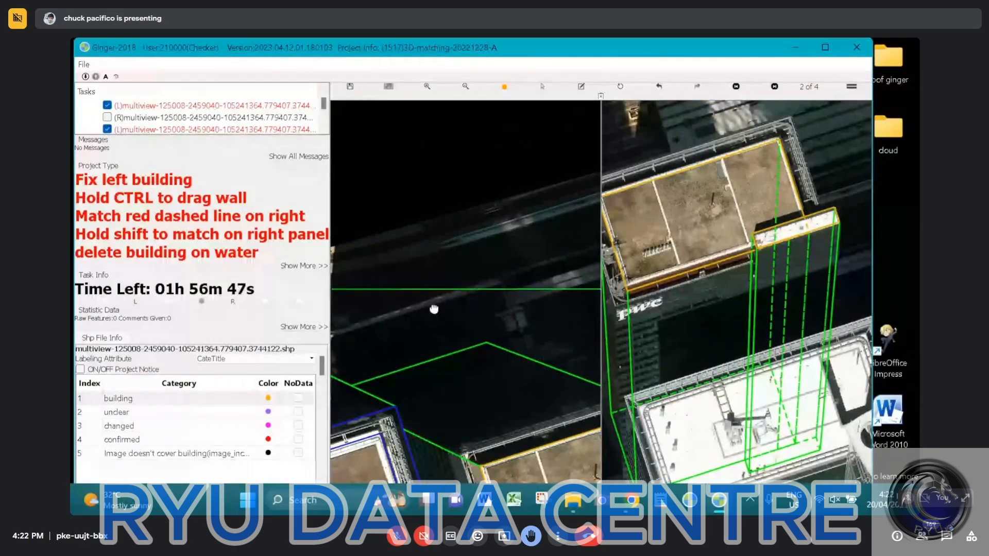
pyautogui.moveTo(434, 309); pyautogui.dragTo(368, 186)
pyautogui.moveTo(778, 404); pyautogui.dragTo(781, 382)
pyautogui.moveTo(415, 227); pyautogui.dragTo(484, 288)
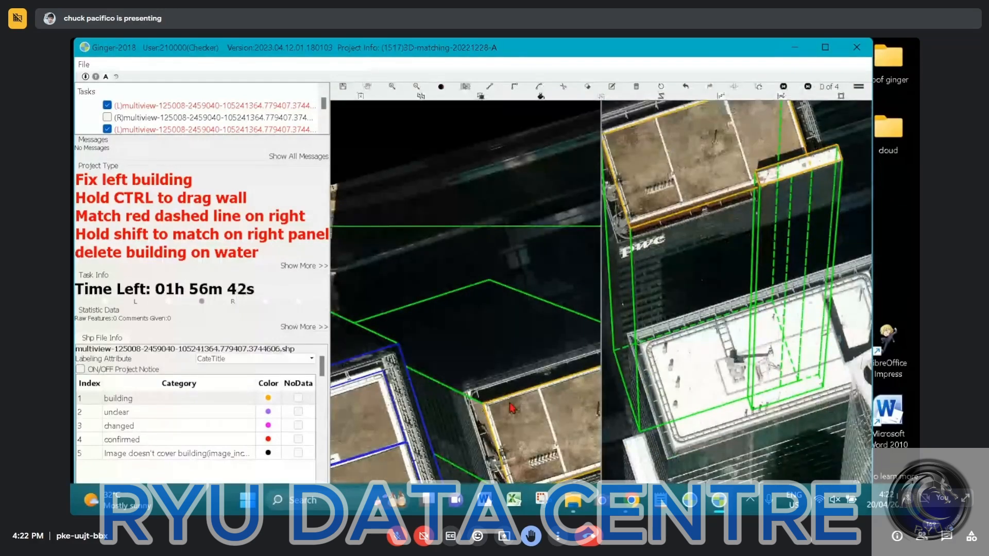
# Examine how the brown roof's outline and walls line up with the tower in both aerial images
pyautogui.click(525, 397)
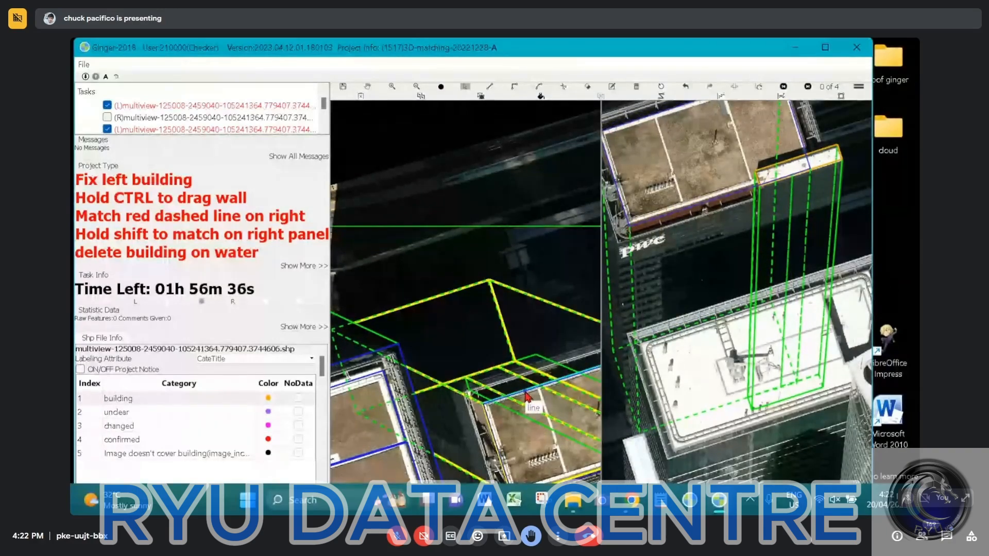
pyautogui.click(572, 396)
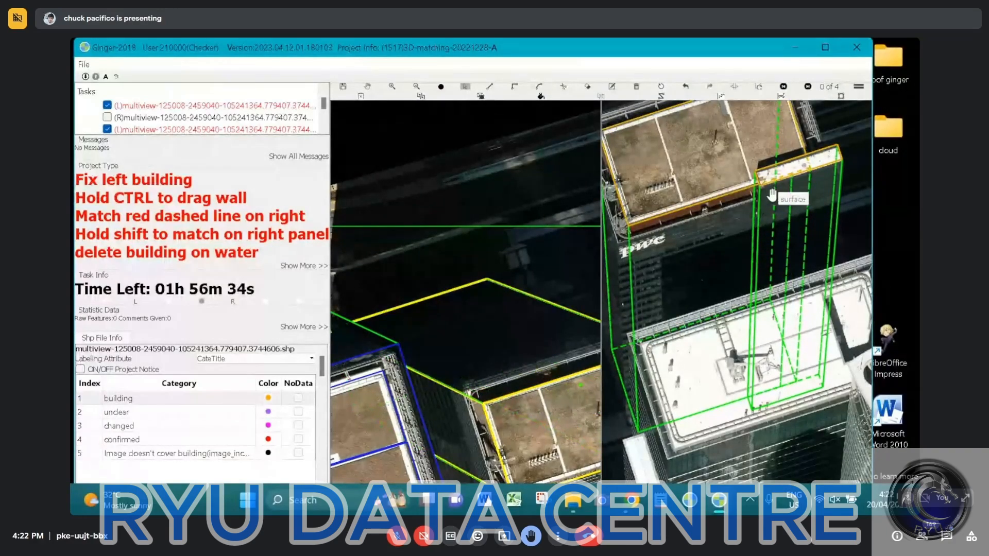
pyautogui.scroll(-2, 772, 201)
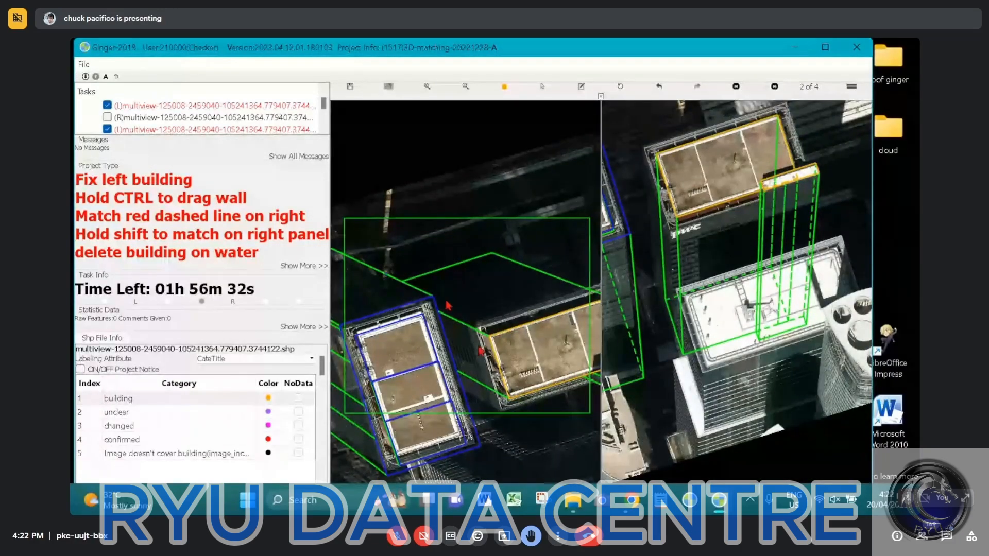
pyautogui.moveTo(583, 271); pyautogui.dragTo(518, 247)
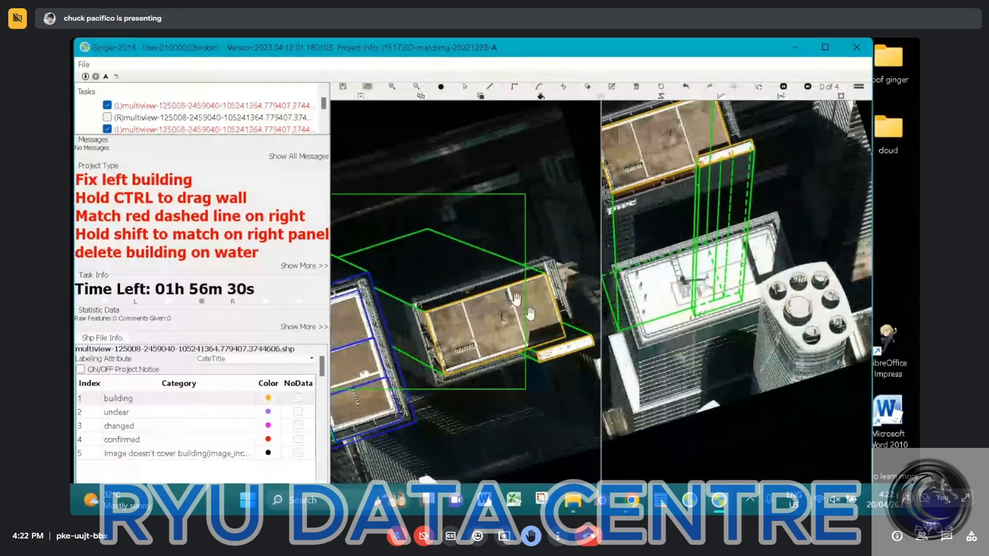
pyautogui.scroll(2, 556, 320)
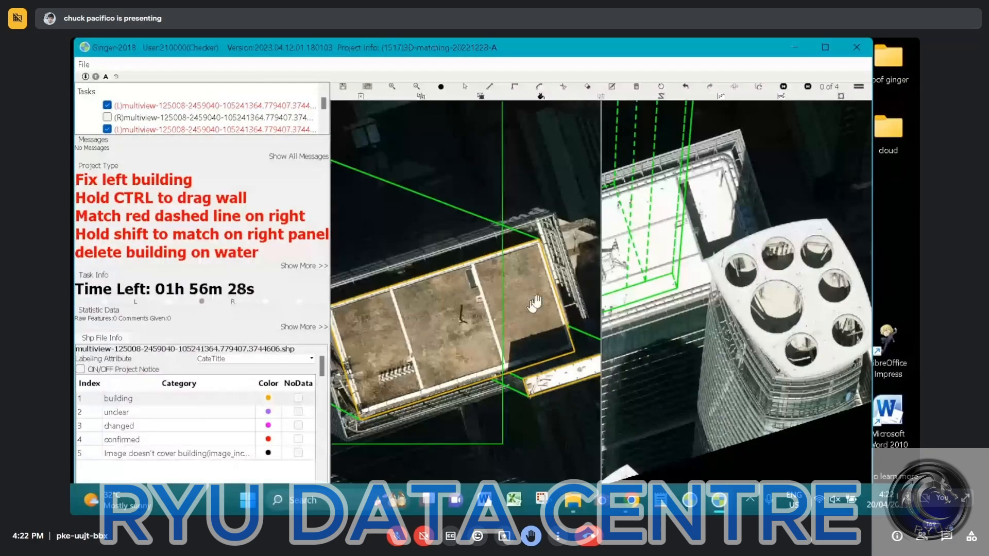
pyautogui.scroll(-2, 535, 304)
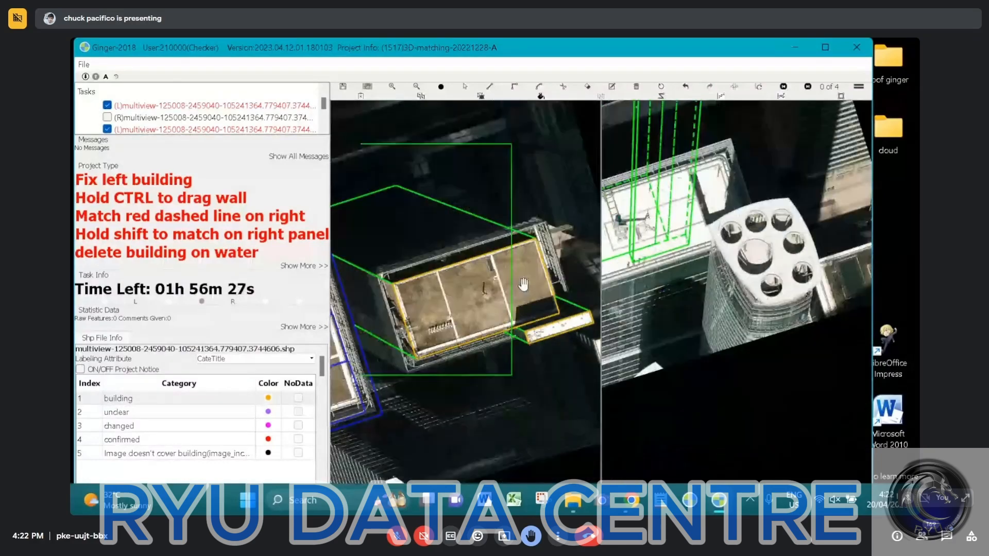
pyautogui.press('space')
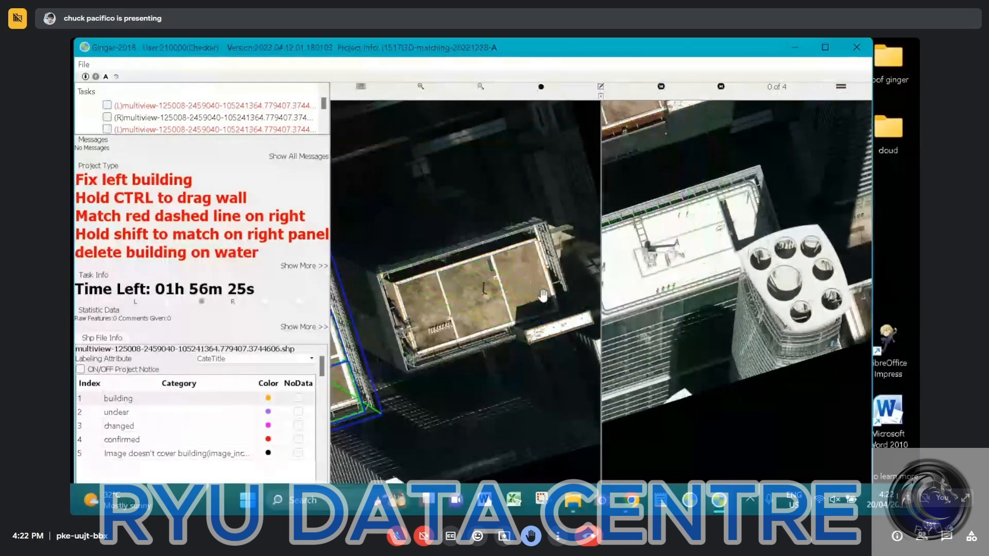
pyautogui.press('space')
# Start outlining the tower's outer roof frame in the left image with the edge running between the brown roof and white strip
pyautogui.scroll(3, 544, 295)
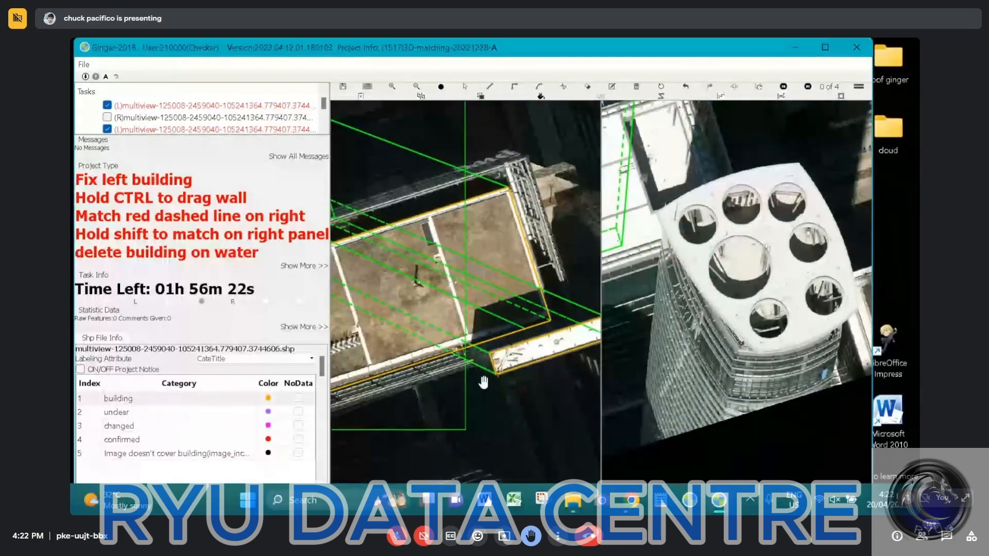
pyautogui.scroll(2, 480, 361)
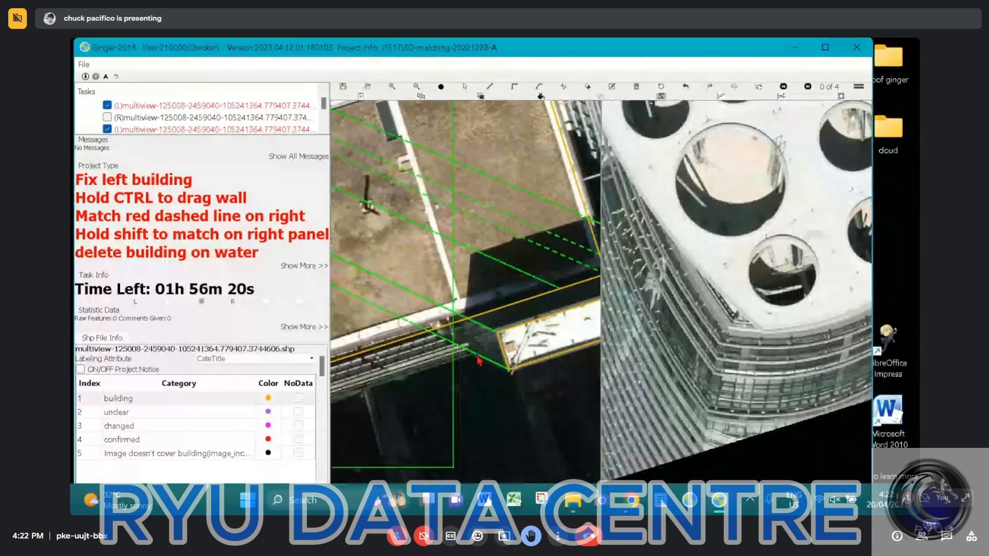
pyautogui.click(479, 360)
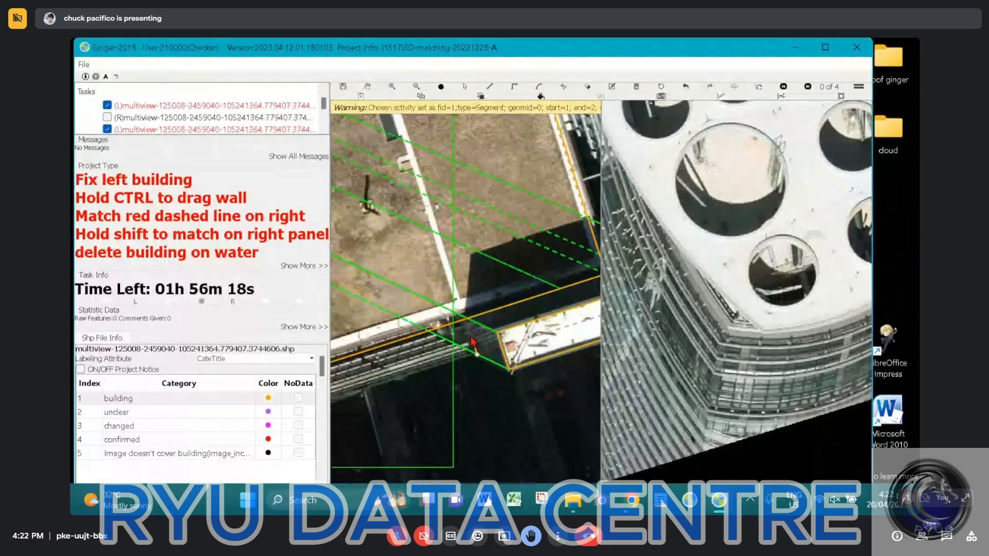
pyautogui.scroll(2, 469, 334)
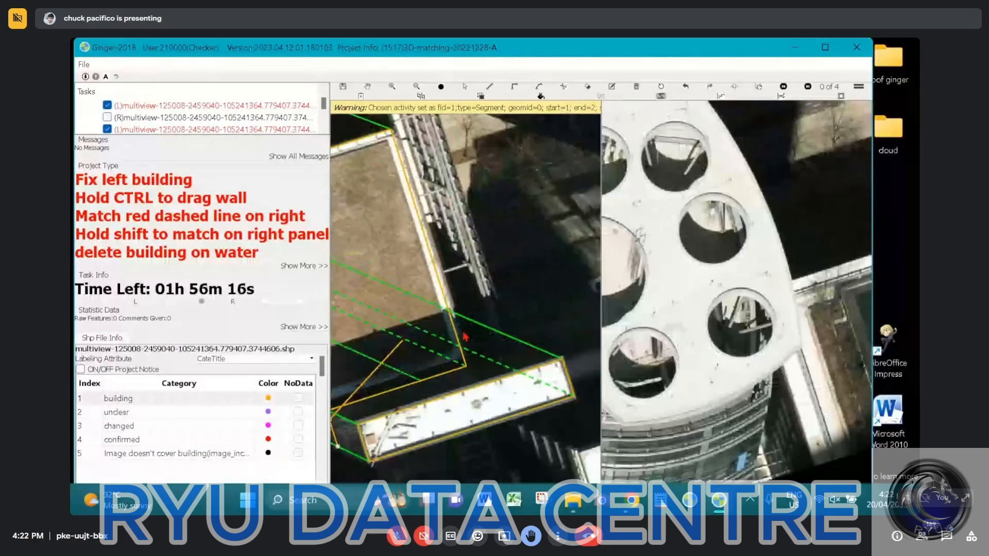
pyautogui.click(512, 351)
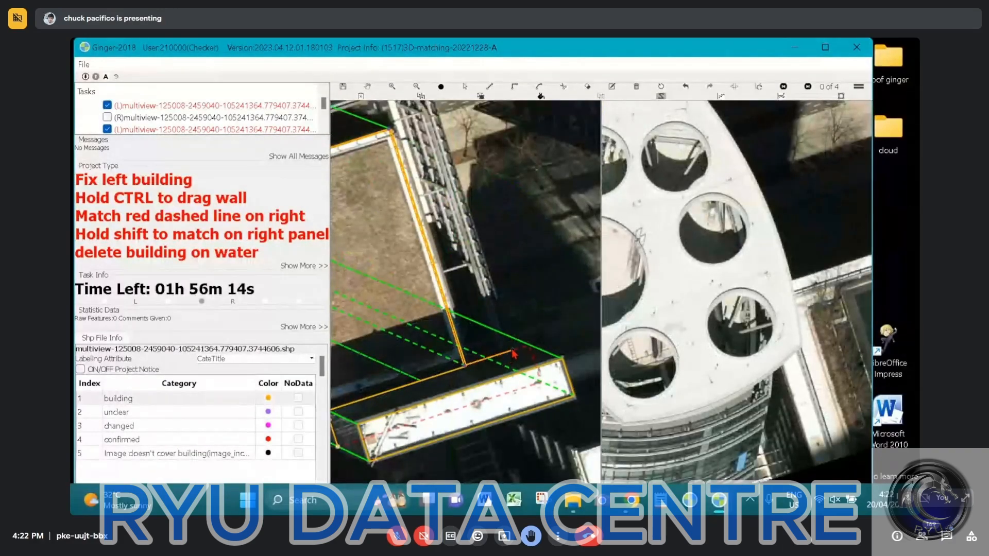
pyautogui.press('r')
pyautogui.click(512, 351)
# Trace the tower's outer roof frame around its remaining corners in the left image and close it as a building surface
pyautogui.moveTo(415, 145); pyautogui.dragTo(489, 301)
pyautogui.click(465, 241)
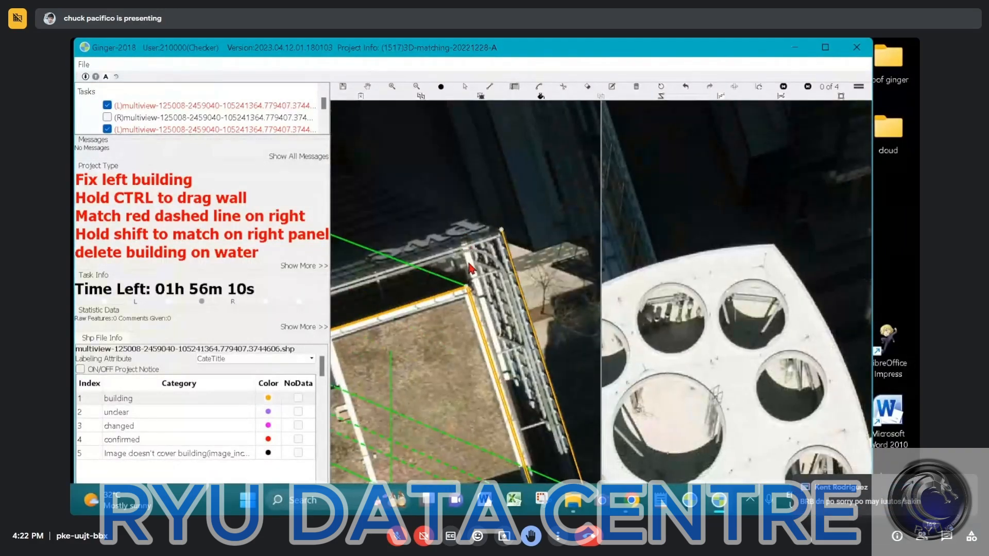
pyautogui.moveTo(334, 323); pyautogui.dragTo(497, 241)
pyautogui.moveTo(498, 240); pyautogui.dragTo(639, 168)
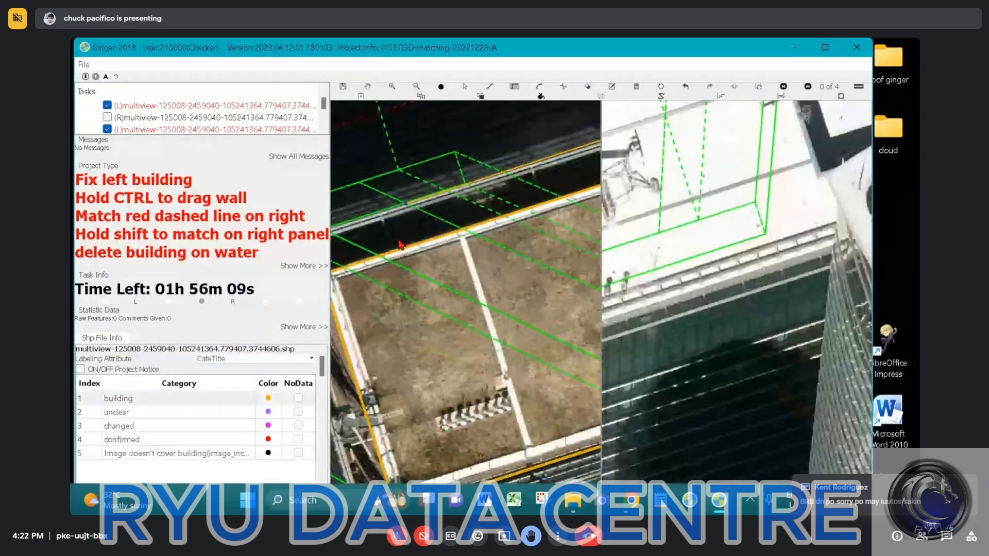
pyautogui.moveTo(399, 245); pyautogui.dragTo(571, 224)
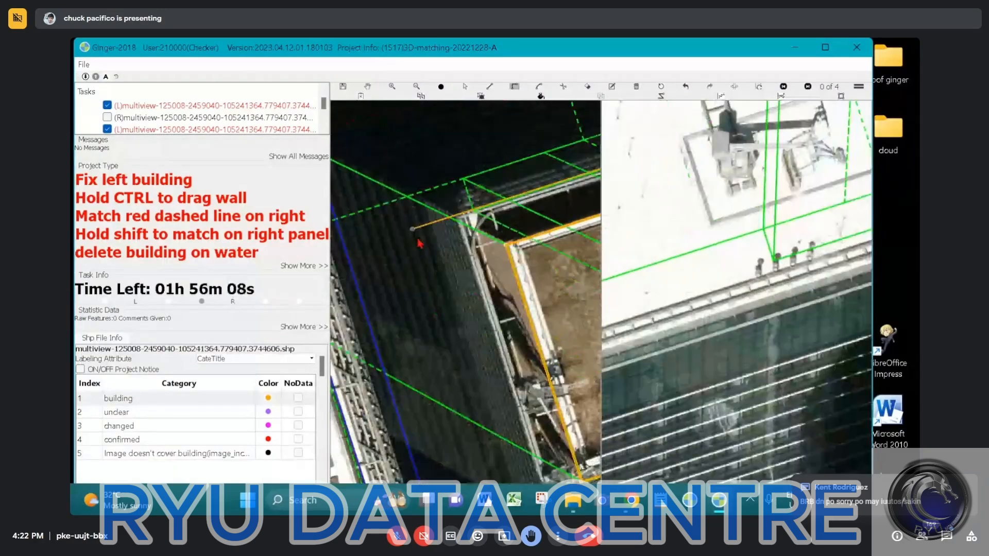
pyautogui.click(460, 222)
pyautogui.moveTo(569, 469); pyautogui.dragTo(460, 214)
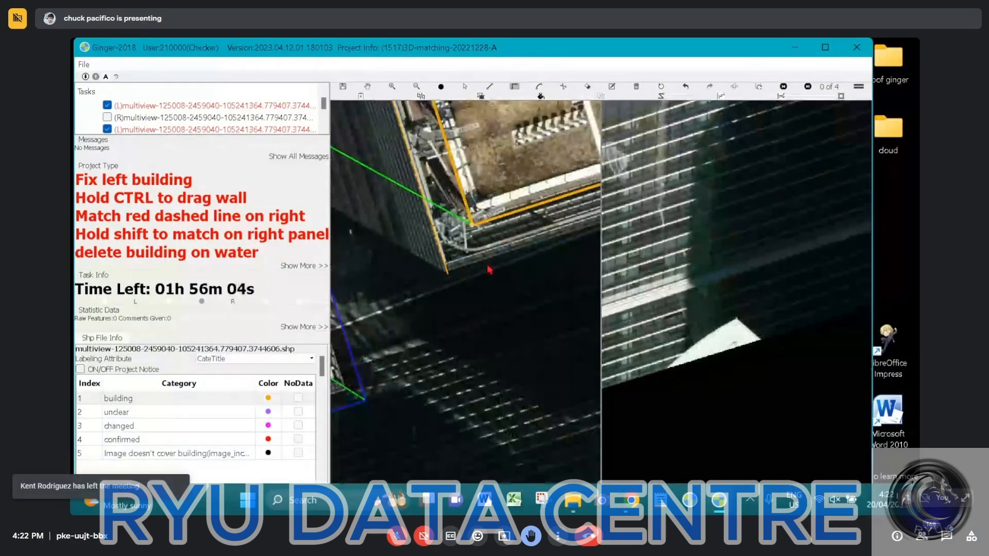
pyautogui.scroll(3, 492, 269)
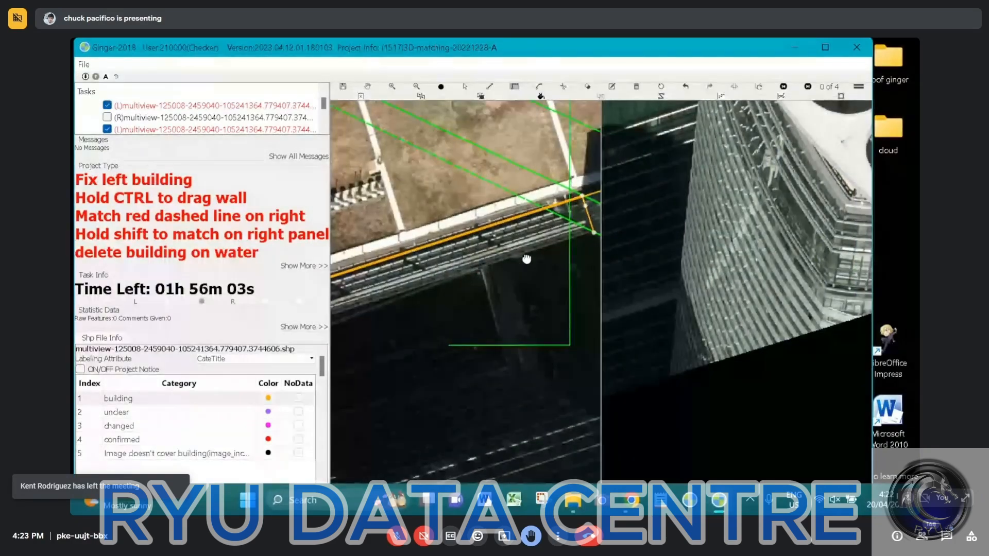
pyautogui.moveTo(527, 259); pyautogui.dragTo(518, 262)
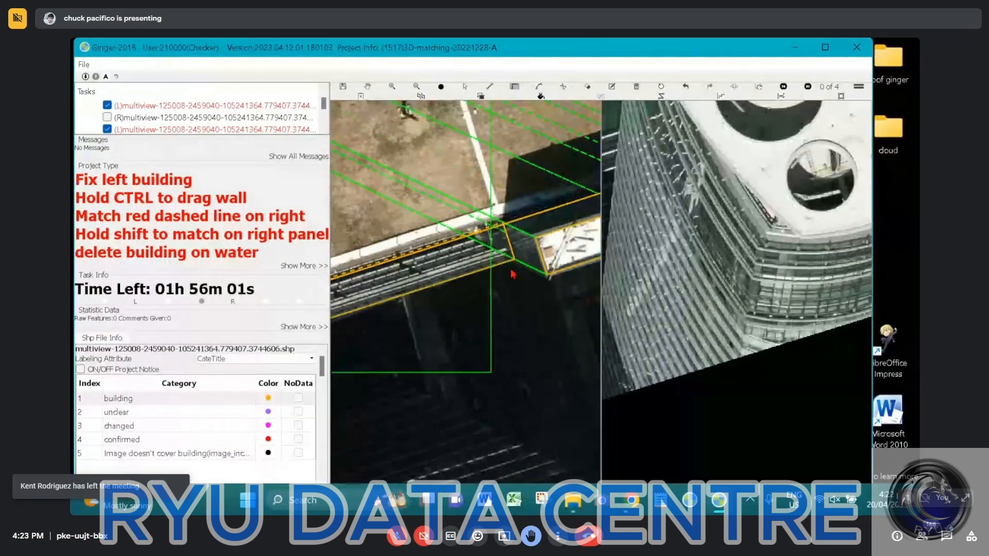
pyautogui.scroll(-3, 515, 269)
pyautogui.scroll(-3, 513, 274)
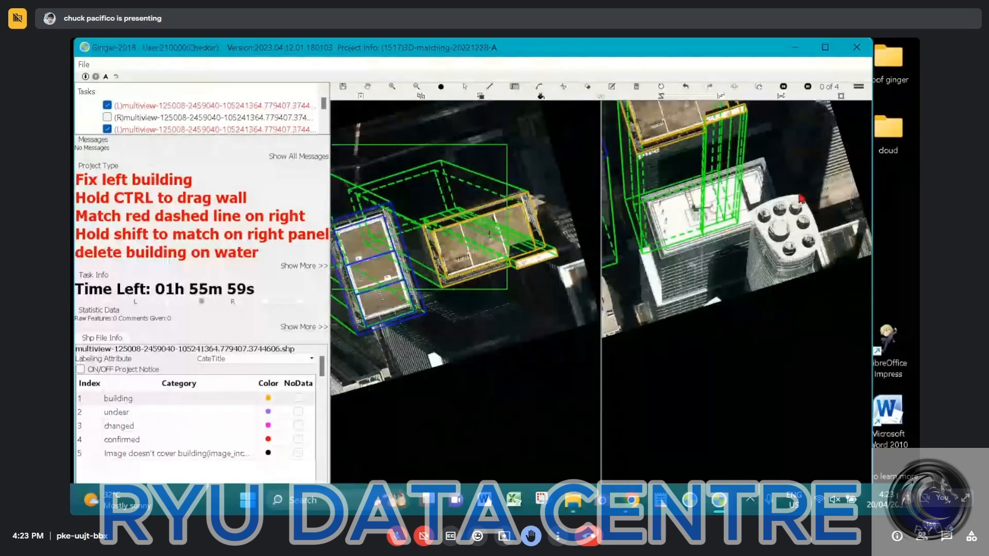
# Select the brown-roofed tower's outlines in the right image and check how they line up in image 1 of 4
pyautogui.moveTo(727, 103); pyautogui.dragTo(751, 193)
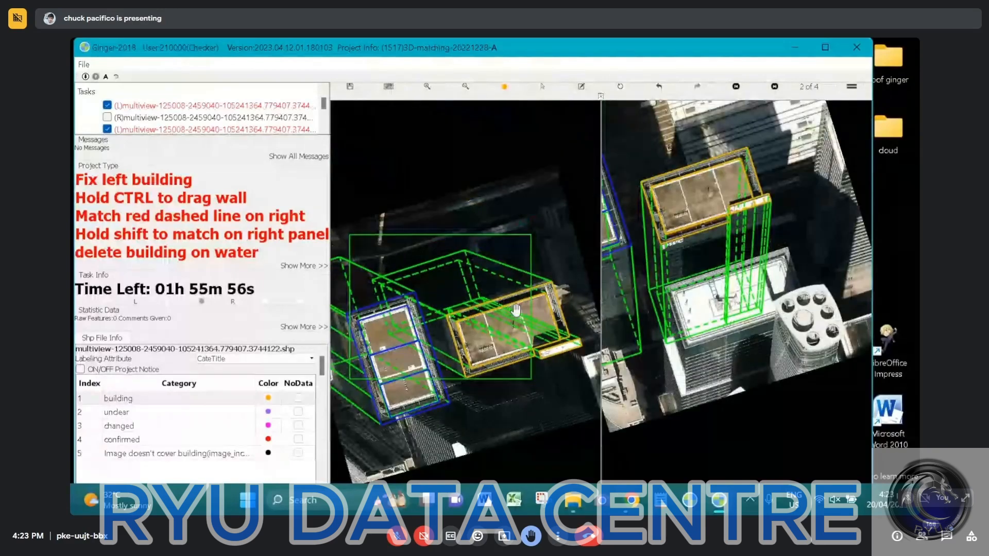
pyautogui.click(500, 273)
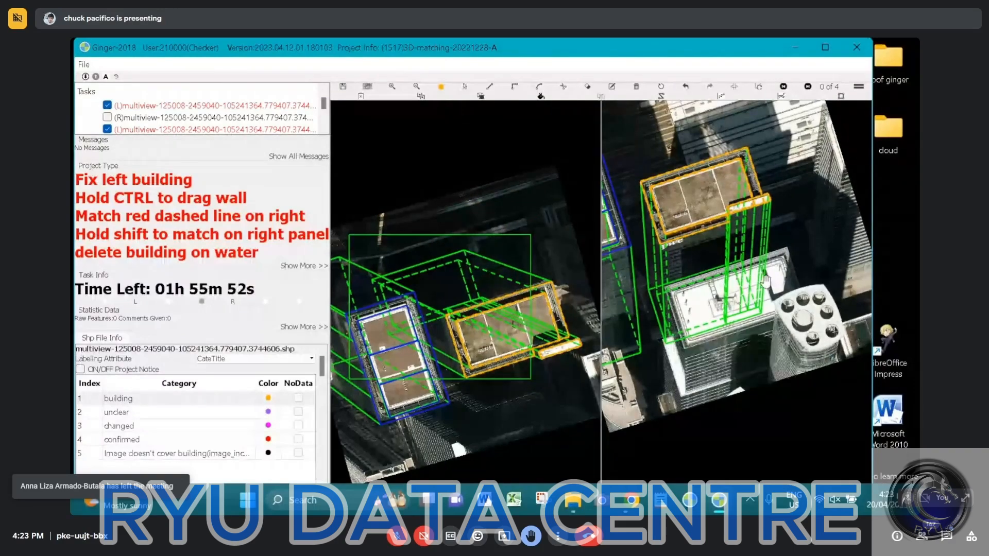
pyautogui.click(763, 256)
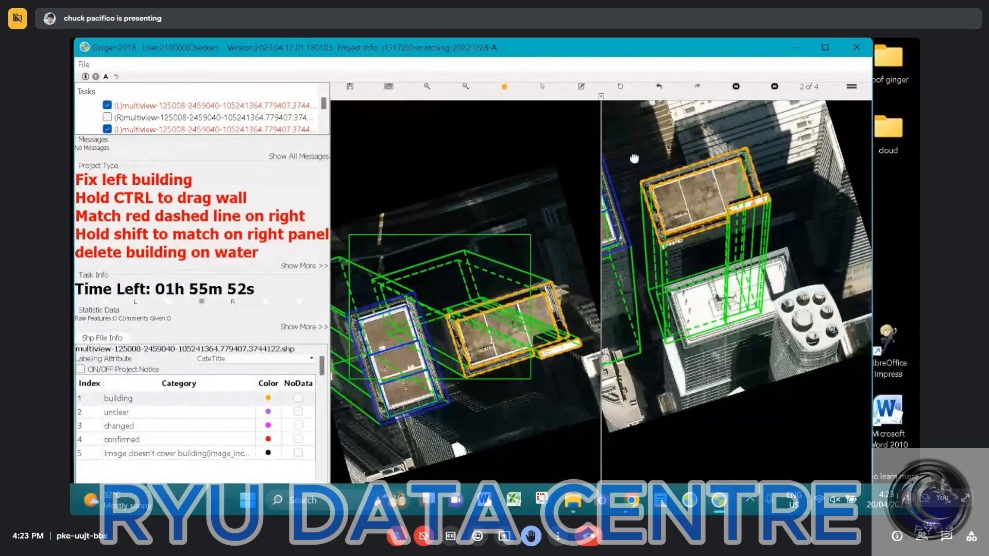
pyautogui.rightClick(753, 259)
pyautogui.click(788, 266)
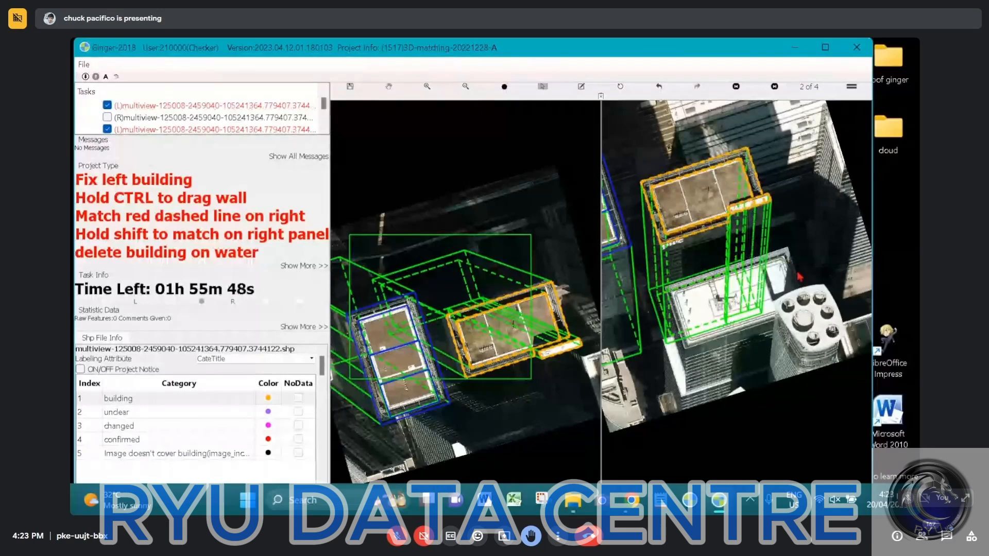
pyautogui.moveTo(790, 147); pyautogui.dragTo(638, 258)
pyautogui.rightClick(810, 235)
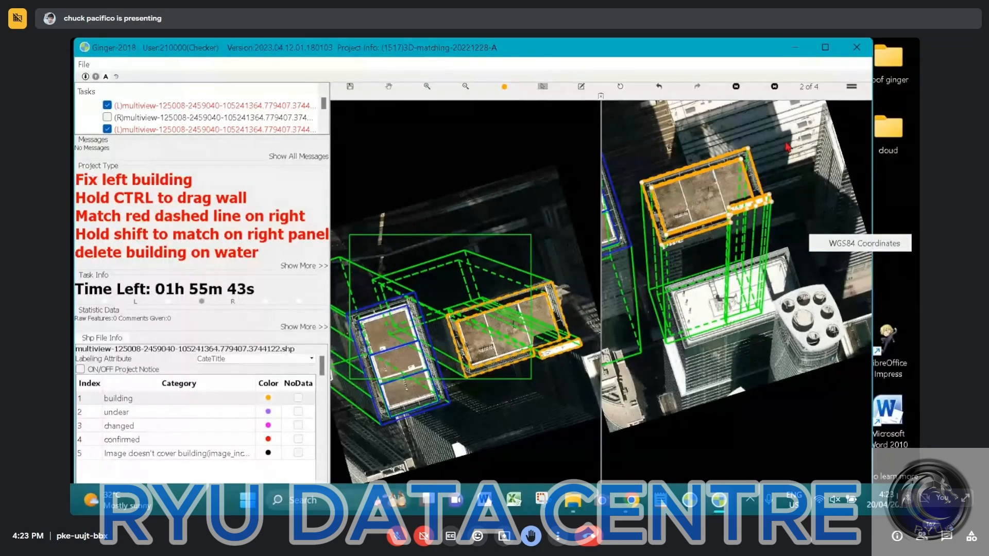
pyautogui.click(443, 229)
pyautogui.click(735, 87)
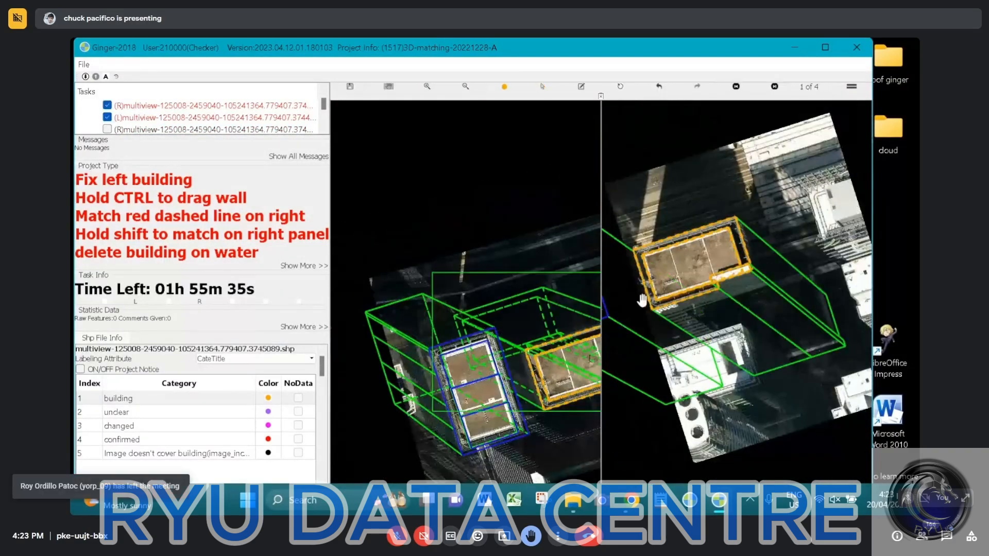
# Save the task with the mode switched from A to M and start exiting the program
pyautogui.click(107, 78)
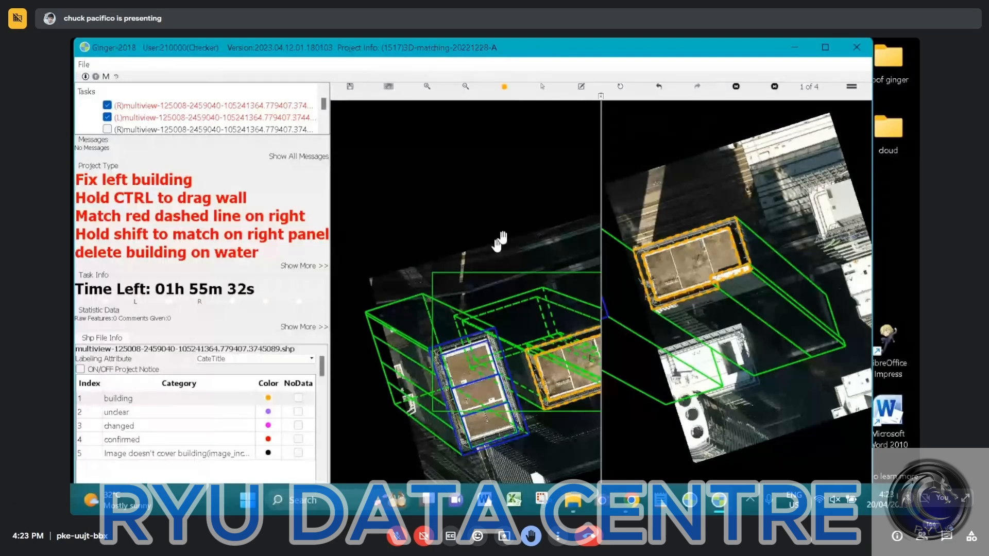
pyautogui.hotkey('ctrl', 's')
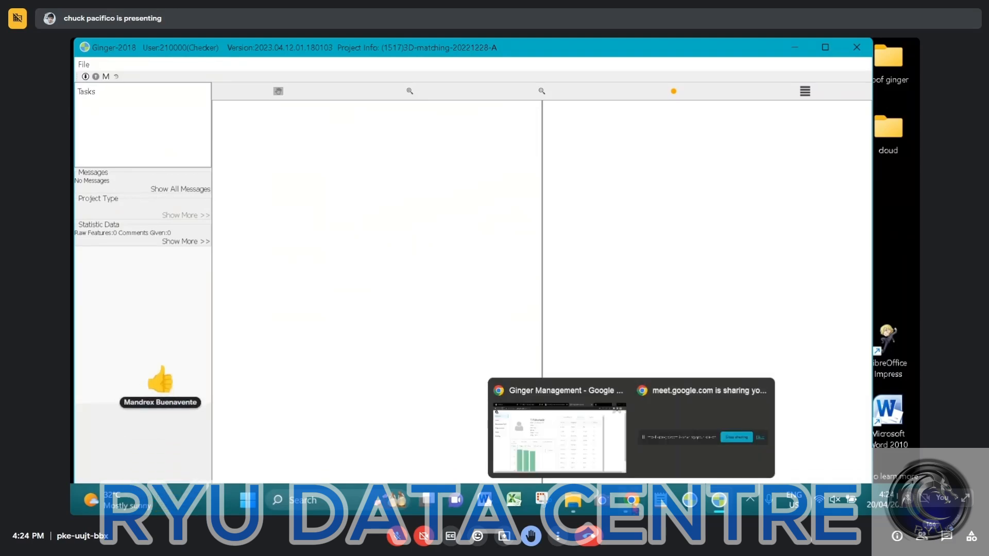
pyautogui.click(857, 47)
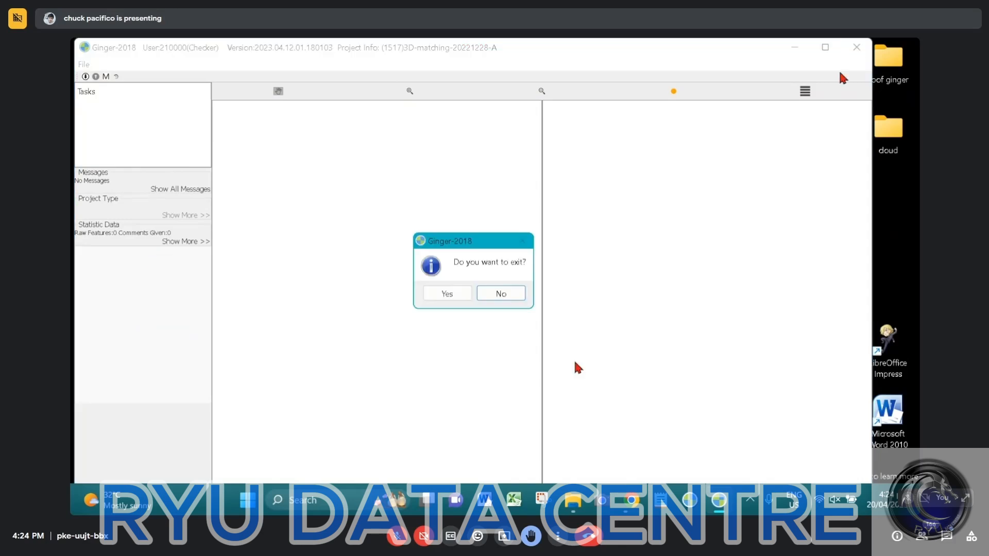
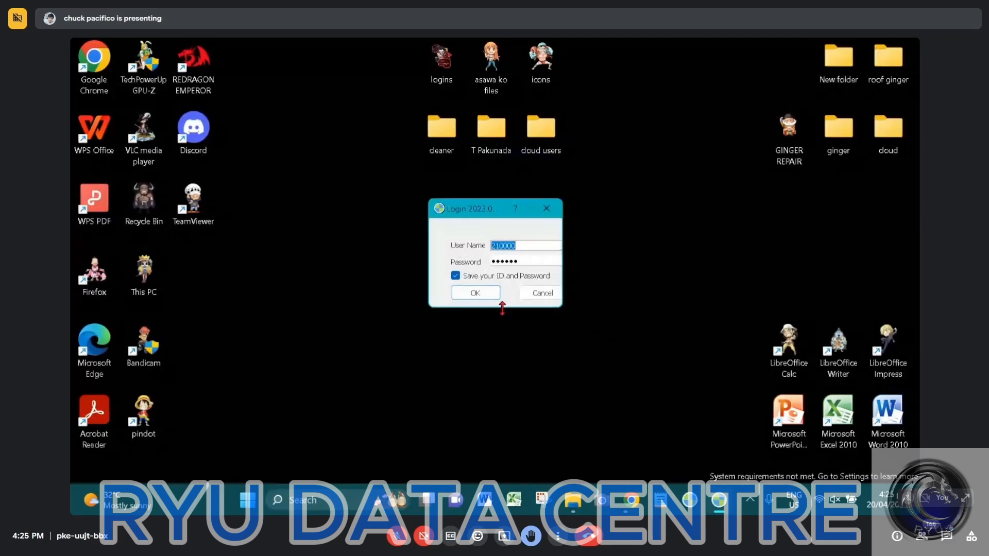
# Log in with the saved account credentials and enlarge the program window
pyautogui.click(482, 292)
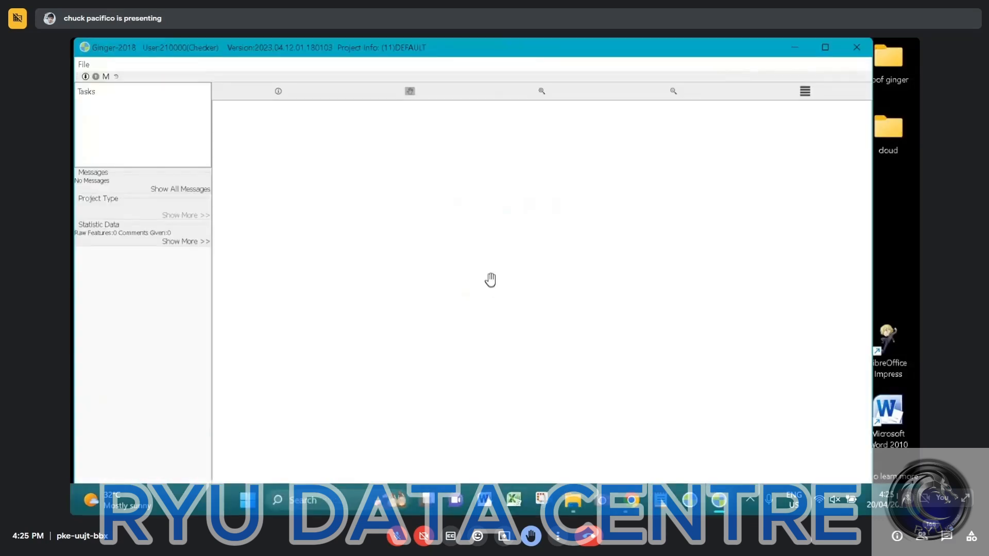
pyautogui.click(826, 53)
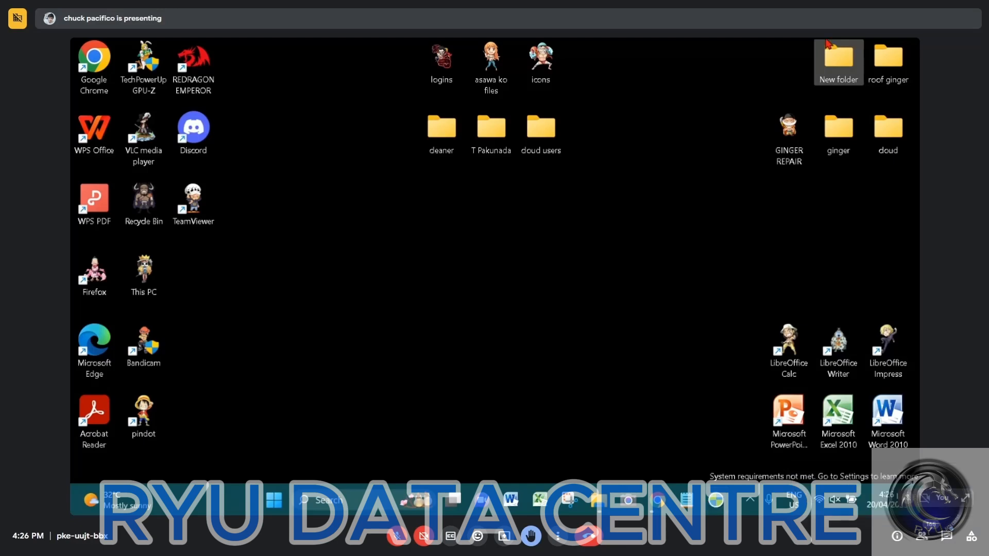
# Open the Ginger Software - 3DM folder inside New folder on the desktop and look for the program file
pyautogui.doubleClick(835, 63)
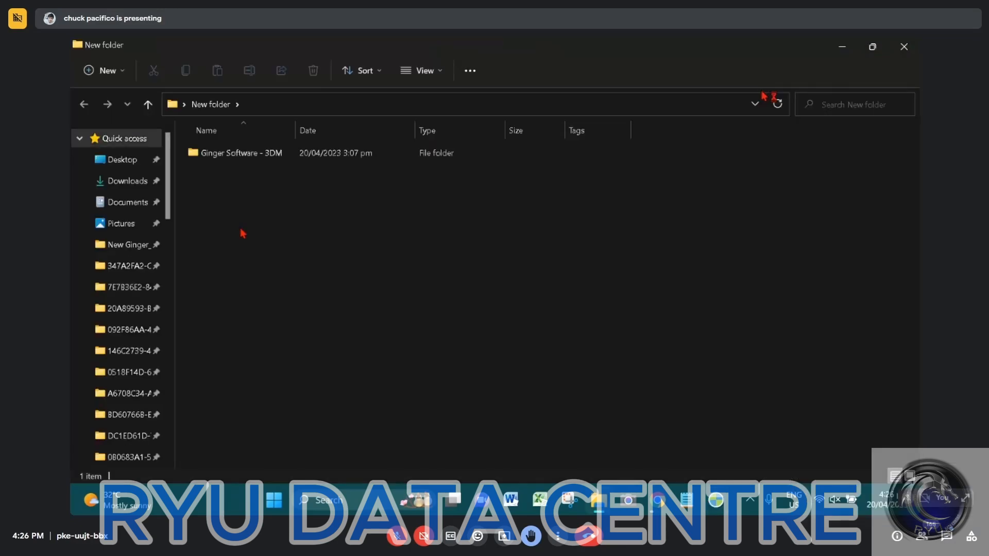
pyautogui.click(234, 160)
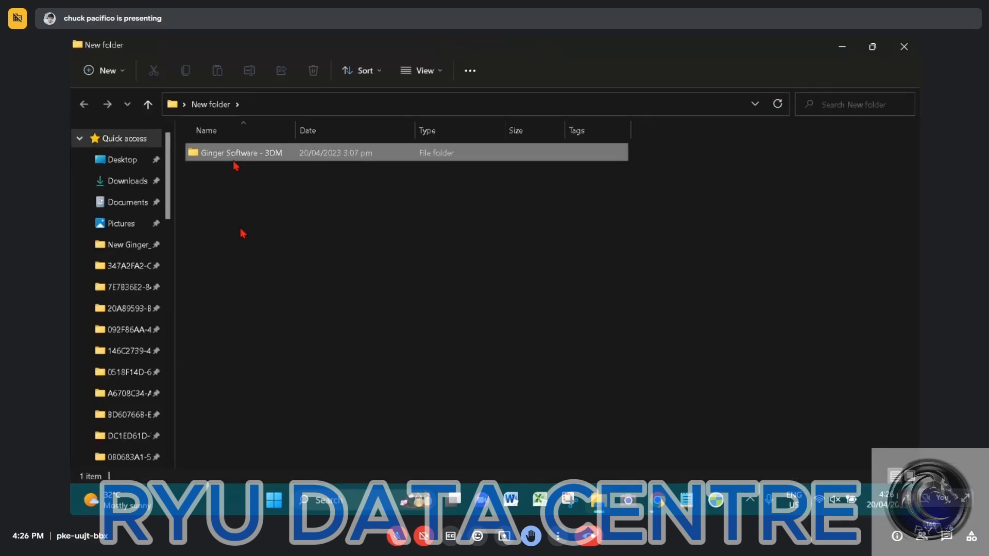
pyautogui.doubleClick(235, 161)
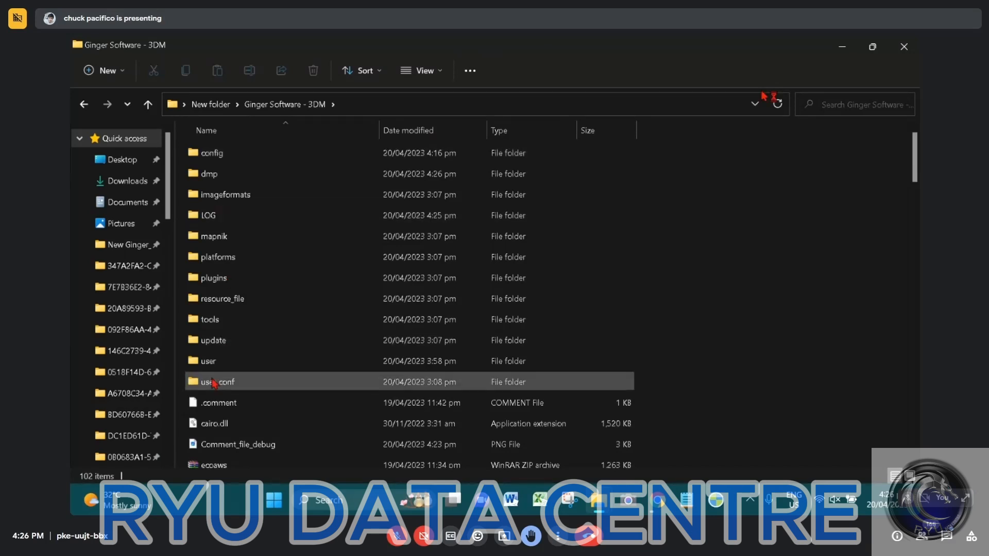
pyautogui.click(222, 363)
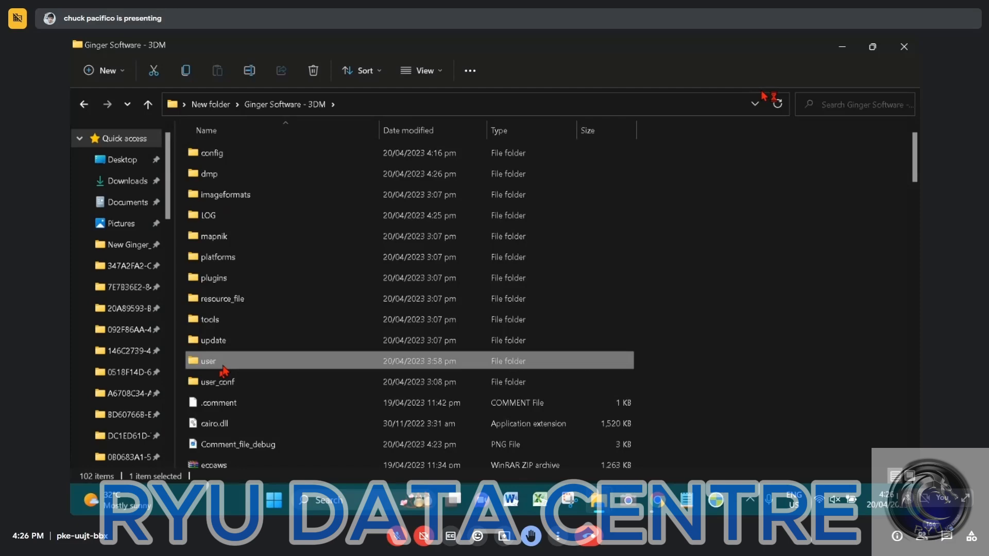
pyautogui.click(211, 105)
pyautogui.doubleClick(277, 161)
pyautogui.scroll(-5, 216, 337)
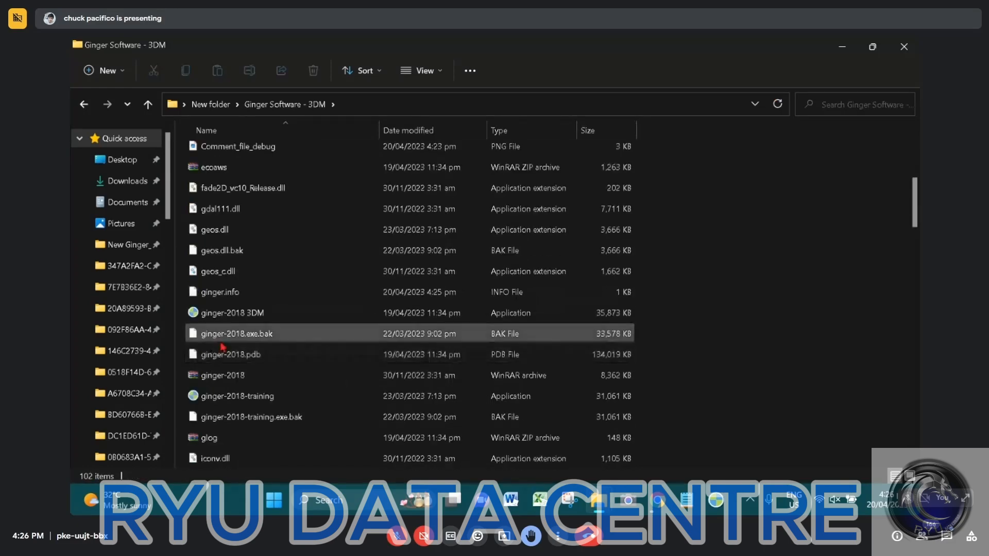
# Launch the ginger-2018 3DM application, leaving its file name as it is
pyautogui.click(230, 315)
pyautogui.press('F2')
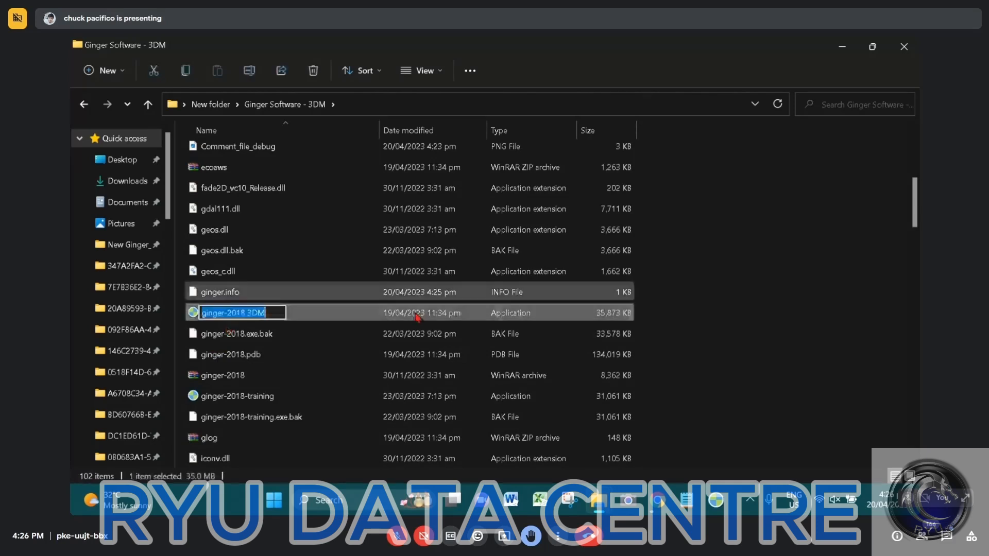
pyautogui.click(330, 316)
pyautogui.doubleClick(330, 319)
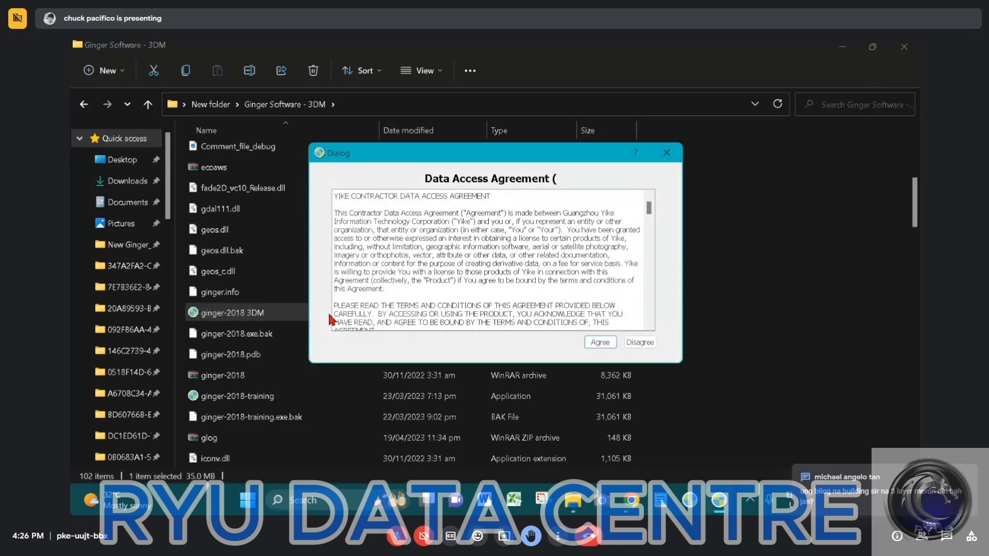
# Accept the data access agreement and log in with the saved account, closing the folder window
pyautogui.click(597, 343)
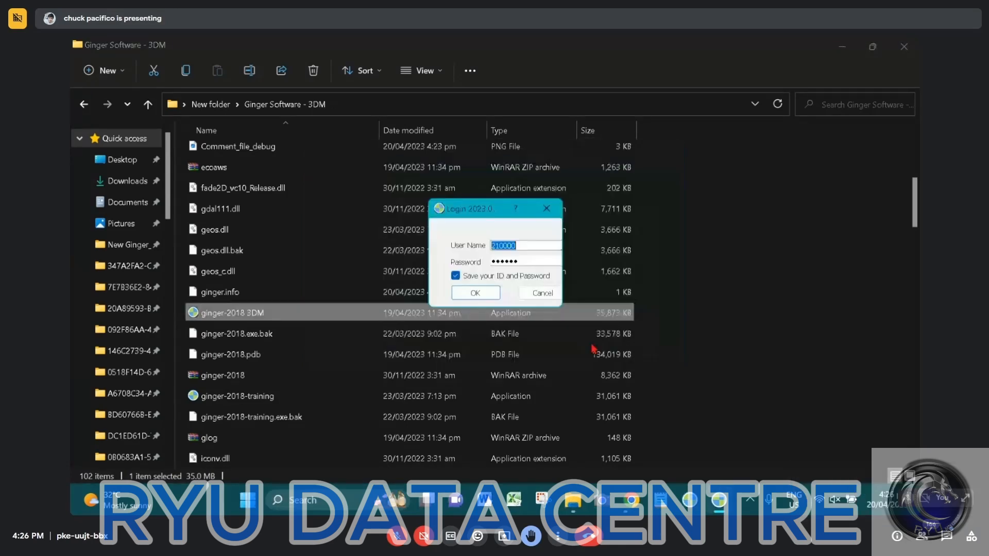
pyautogui.click(473, 292)
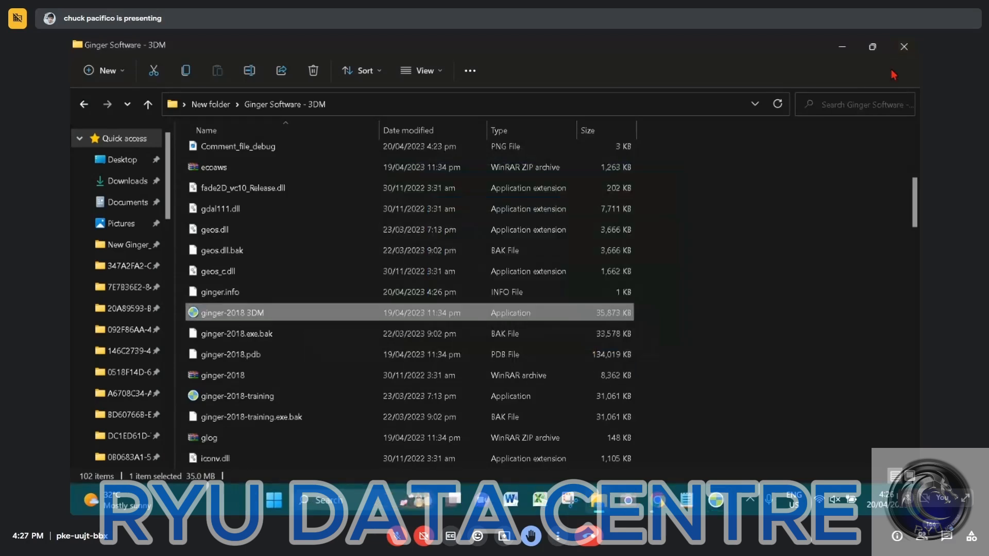
pyautogui.click(904, 48)
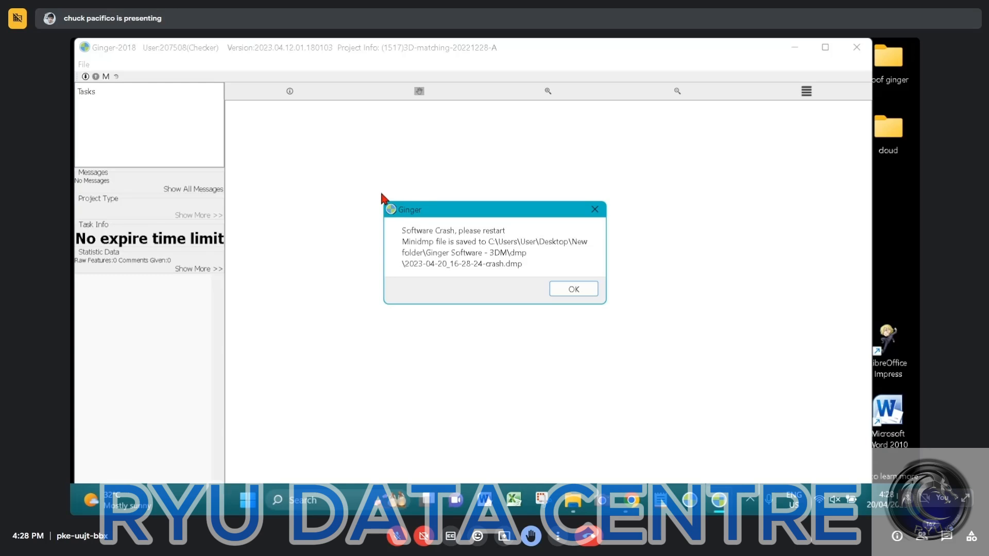
# Dismiss the crash message and relaunch ginger-2018 3DM from the Ginger Software - 3DM folder, accepting the data access agreement
pyautogui.press('Return')
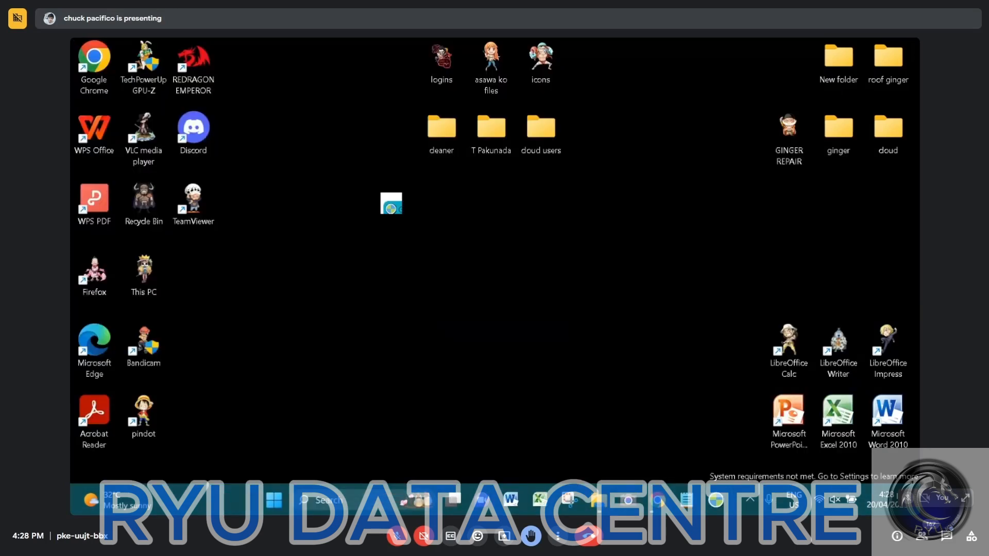
pyautogui.doubleClick(839, 67)
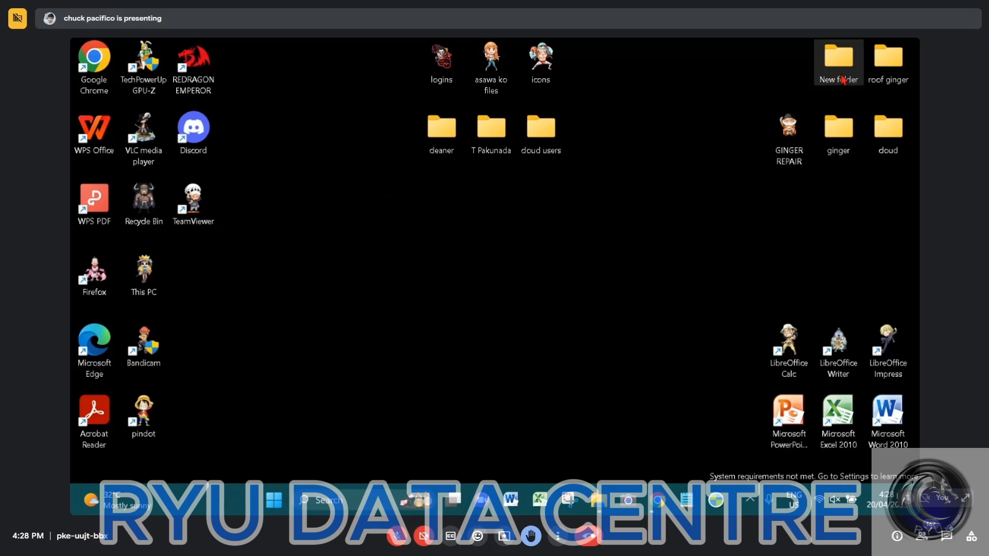
pyautogui.doubleClick(237, 161)
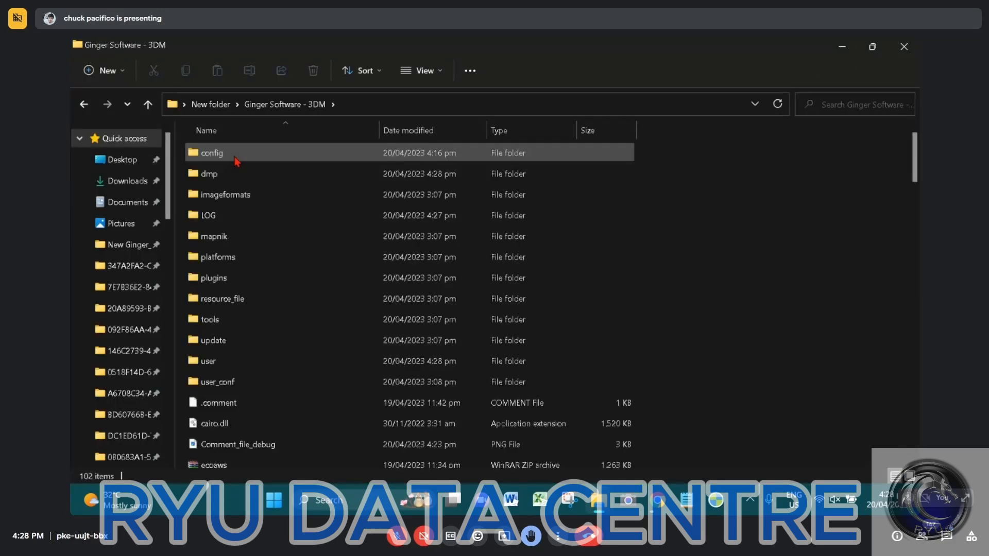
pyautogui.scroll(-3, 211, 435)
pyautogui.scroll(-3, 212, 435)
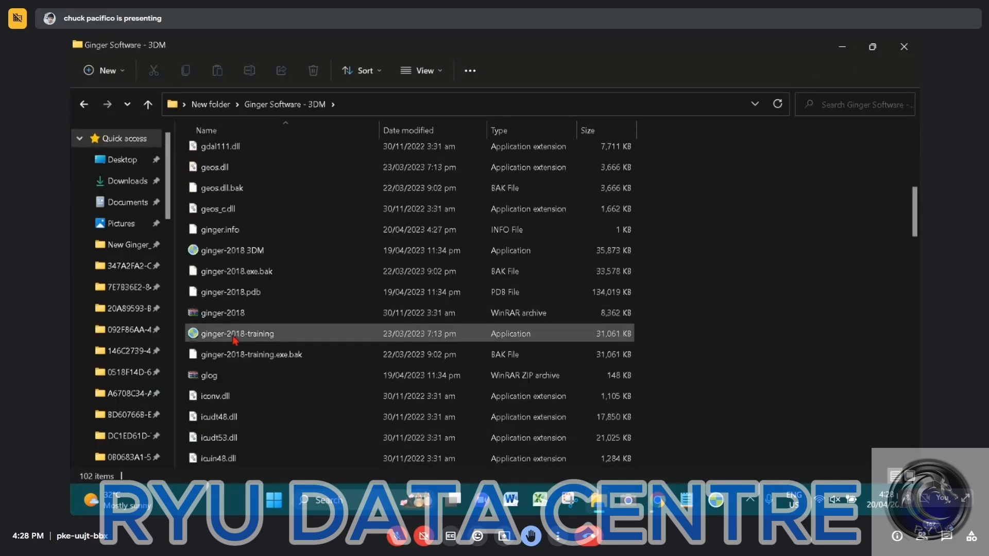
pyautogui.click(240, 252)
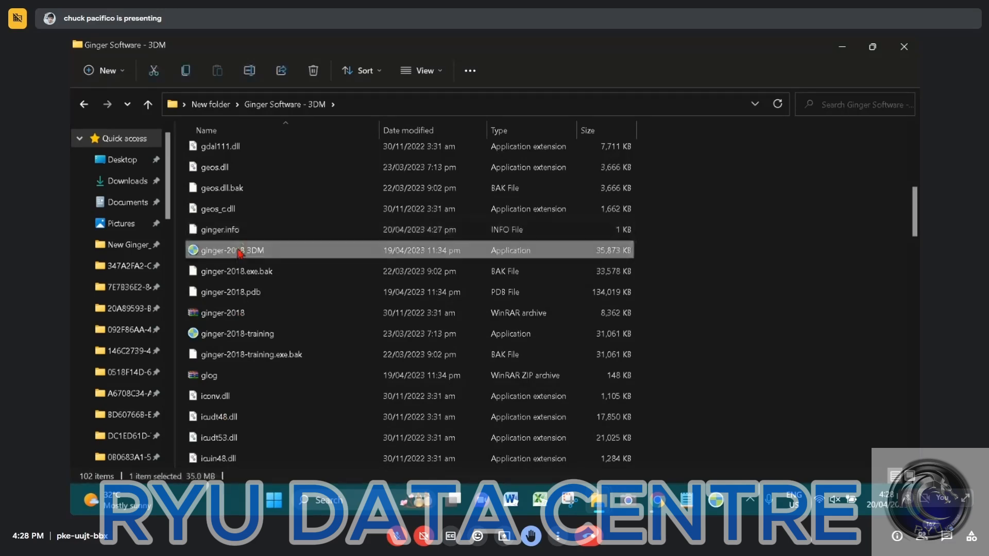
pyautogui.doubleClick(240, 252)
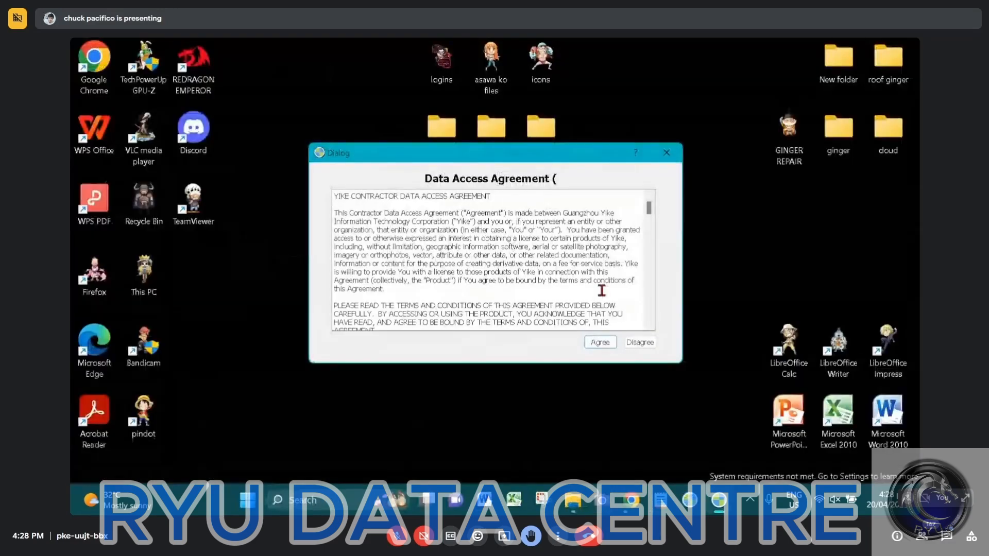
pyautogui.click(597, 343)
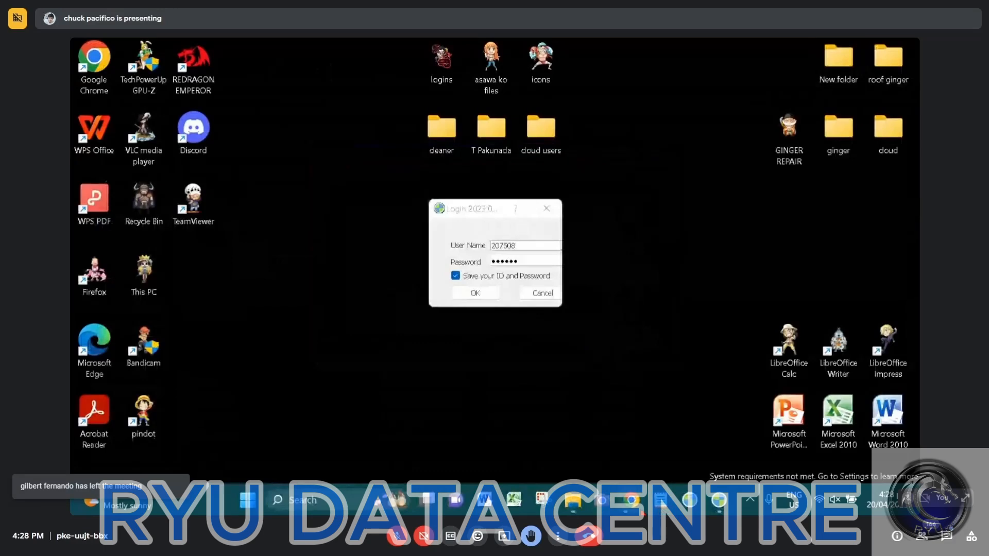
# Switch to the Ginger Management page in Chrome and copy the first visible checker account's user name for the login
pyautogui.click(640, 509)
pyautogui.click(876, 132)
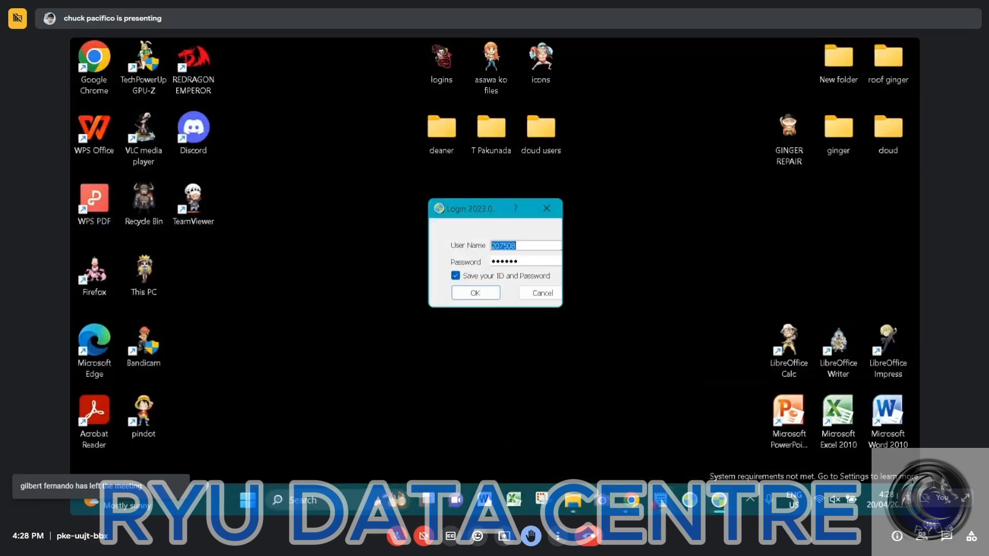
pyautogui.moveTo(631, 500)
pyautogui.click(563, 404)
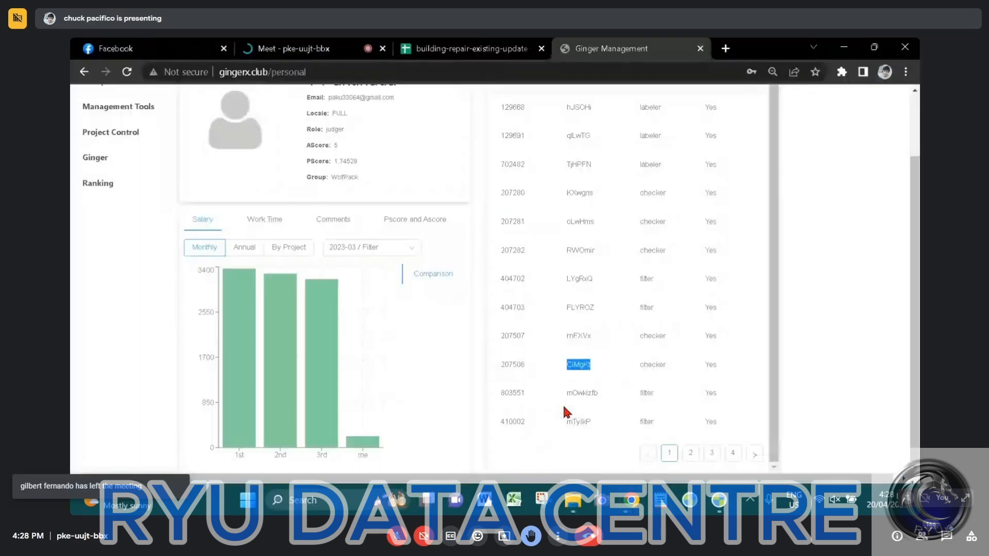
pyautogui.doubleClick(505, 194)
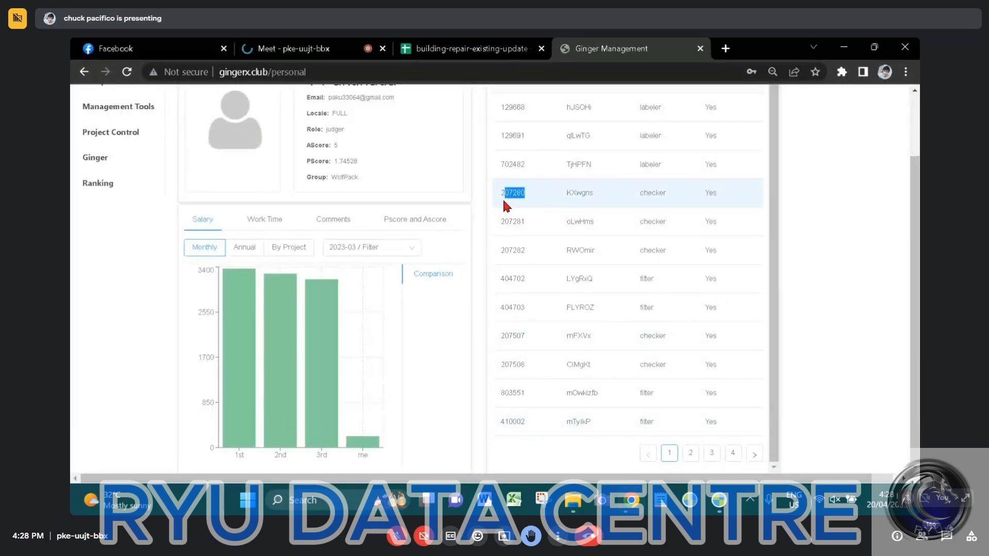
pyautogui.click(719, 500)
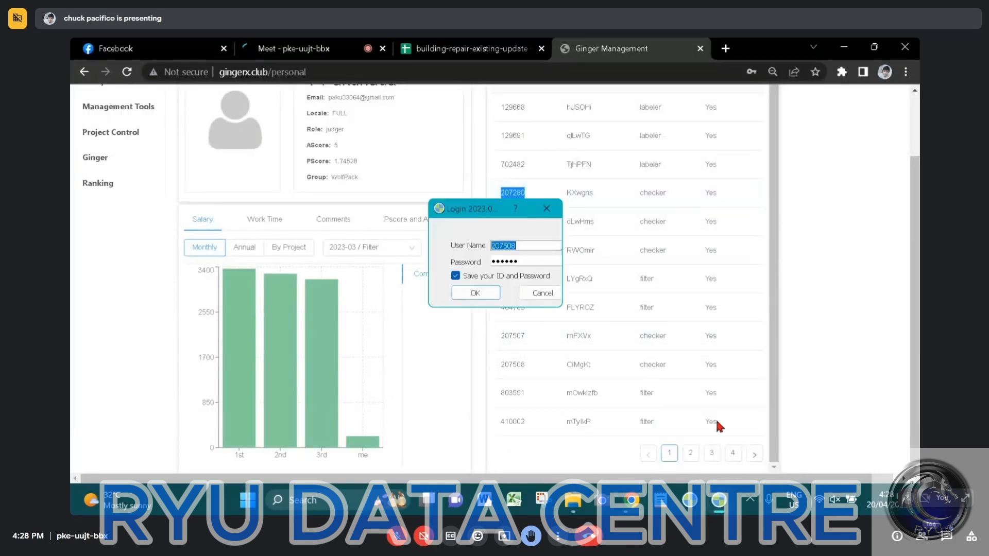
# Enter the same checker account's password from the Ginger Management page, log in and put the browser away
pyautogui.click(598, 192)
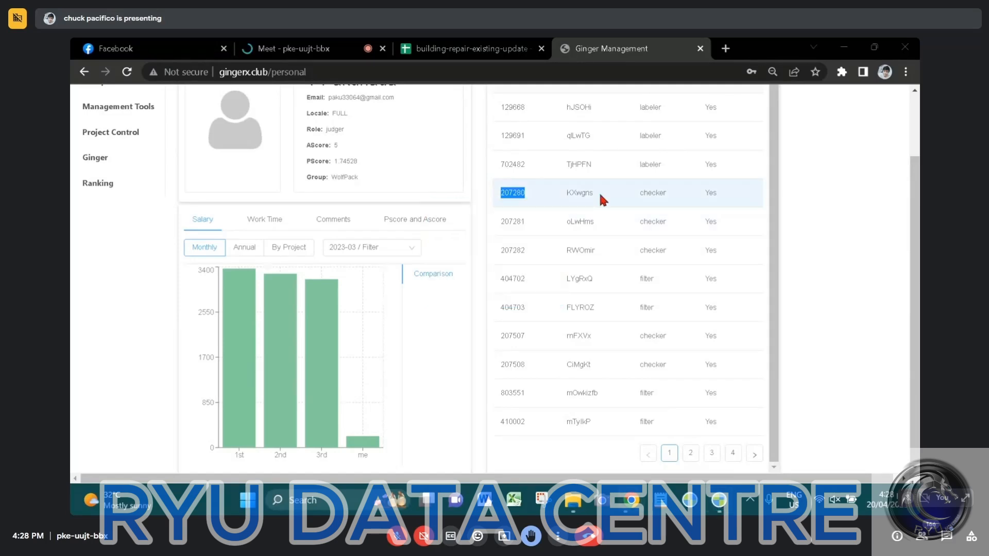
pyautogui.moveTo(593, 193); pyautogui.dragTo(564, 197)
pyautogui.click(719, 500)
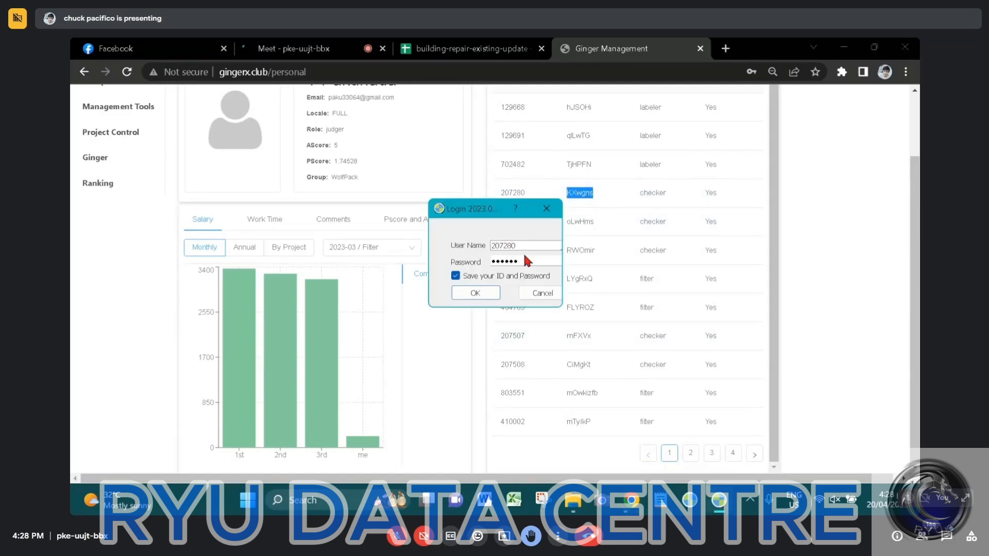
pyautogui.moveTo(525, 262); pyautogui.dragTo(379, 266)
pyautogui.click(472, 293)
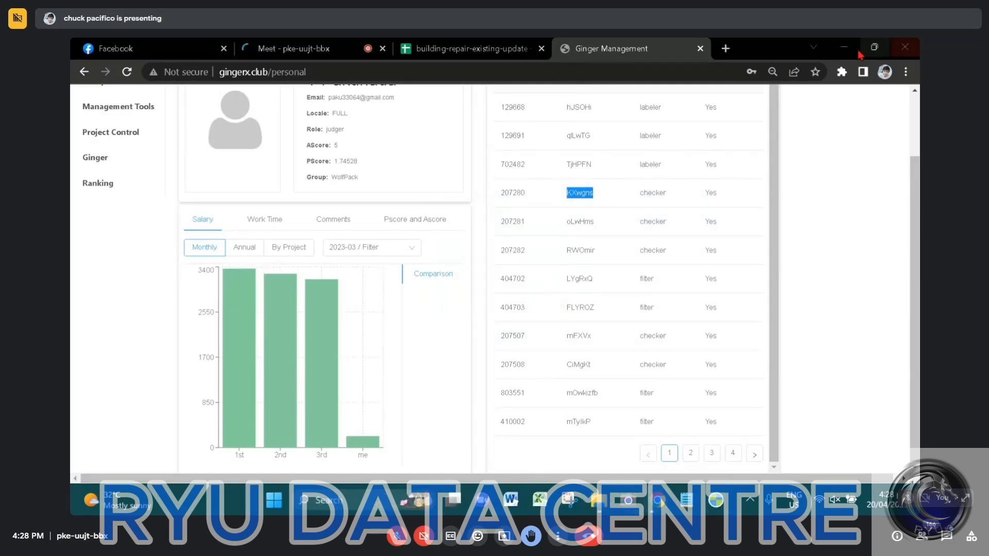
pyautogui.click(845, 49)
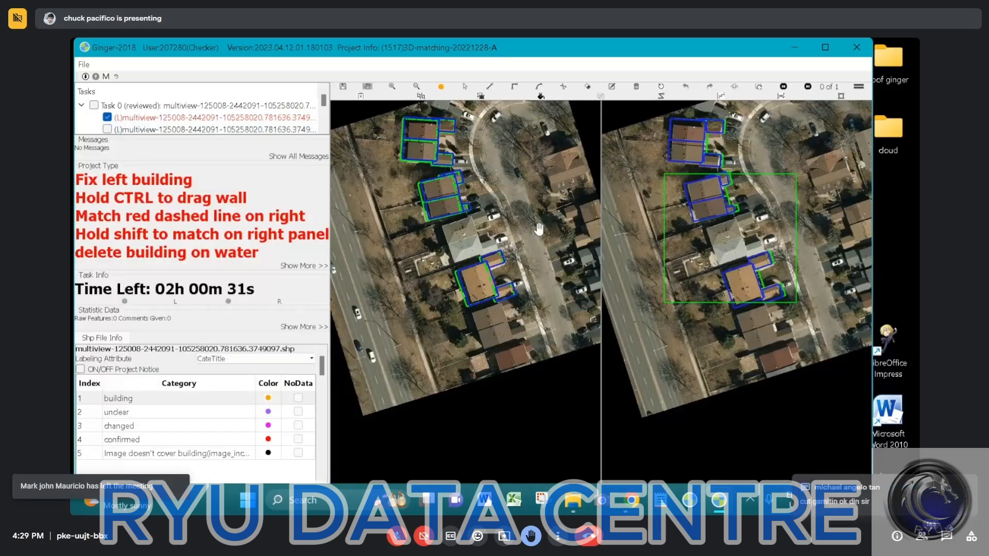
# Outline the grey-roofed house's main roof in the left image around its four corners as a building surface
pyautogui.scroll(1, 538, 230)
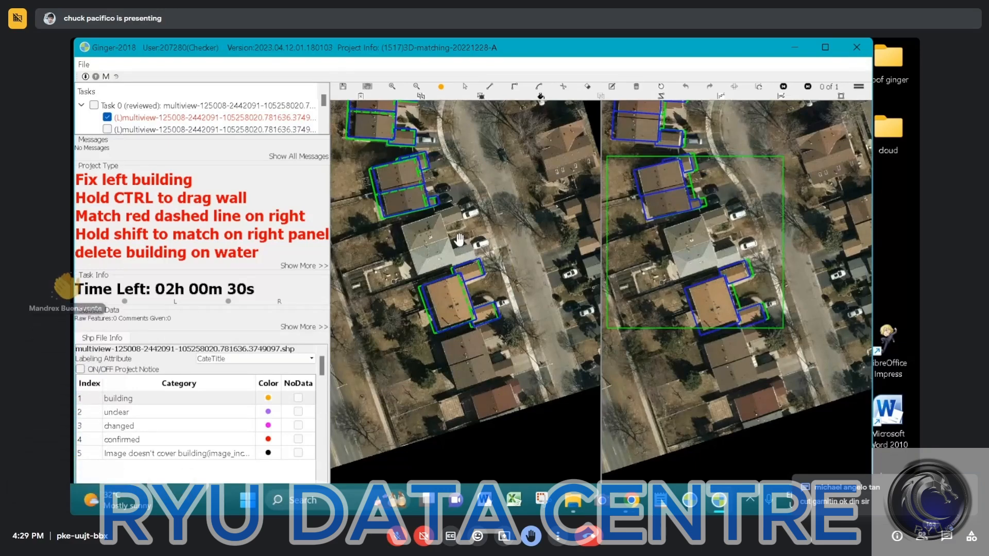
pyautogui.scroll(2, 459, 239)
pyautogui.scroll(1, 508, 185)
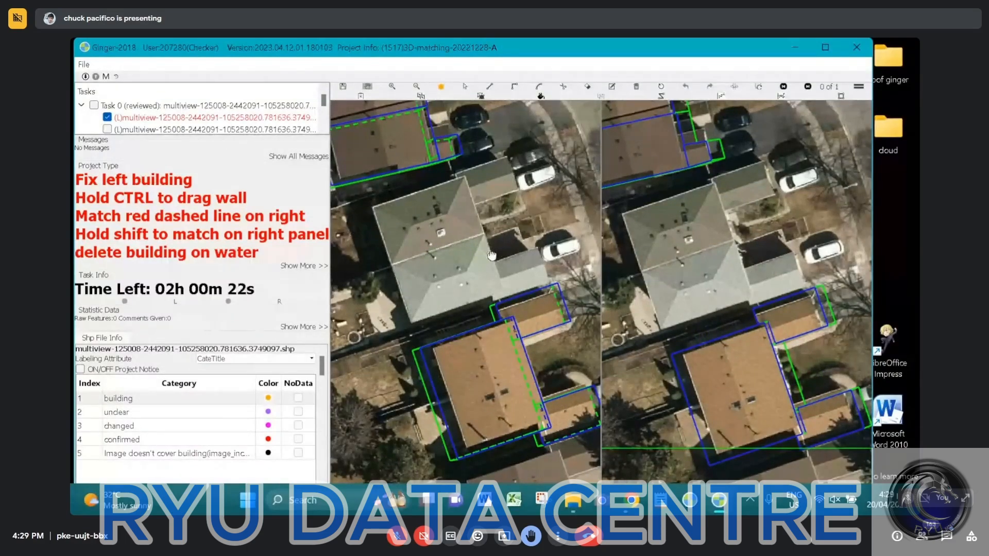
pyautogui.moveTo(492, 256); pyautogui.dragTo(518, 270)
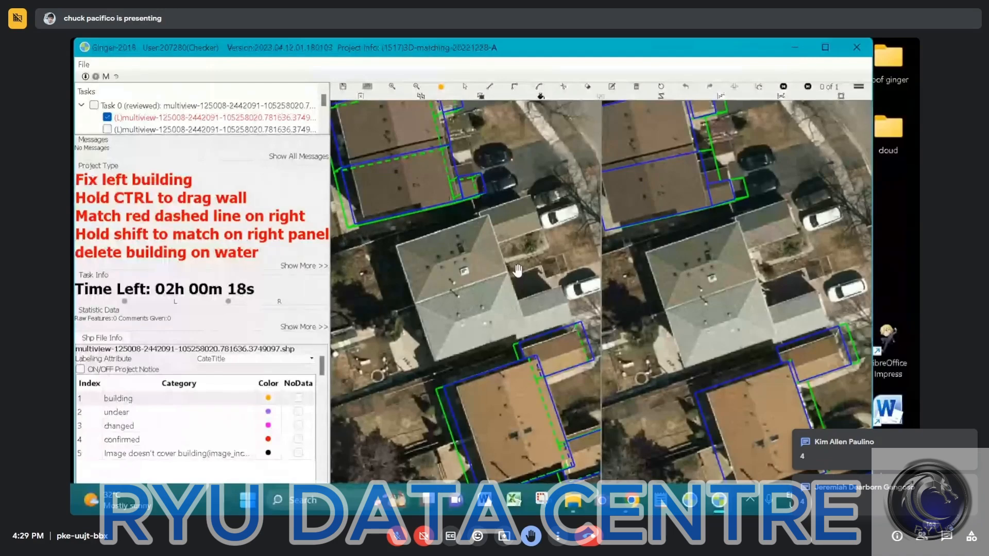
pyautogui.scroll(3, 478, 252)
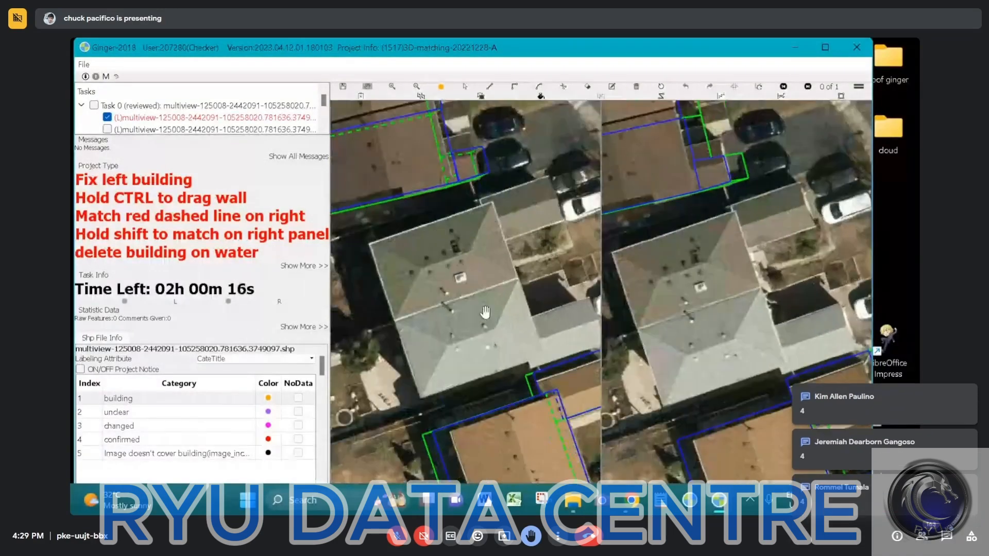
pyautogui.press('s')
pyautogui.press('r')
pyautogui.click(370, 244)
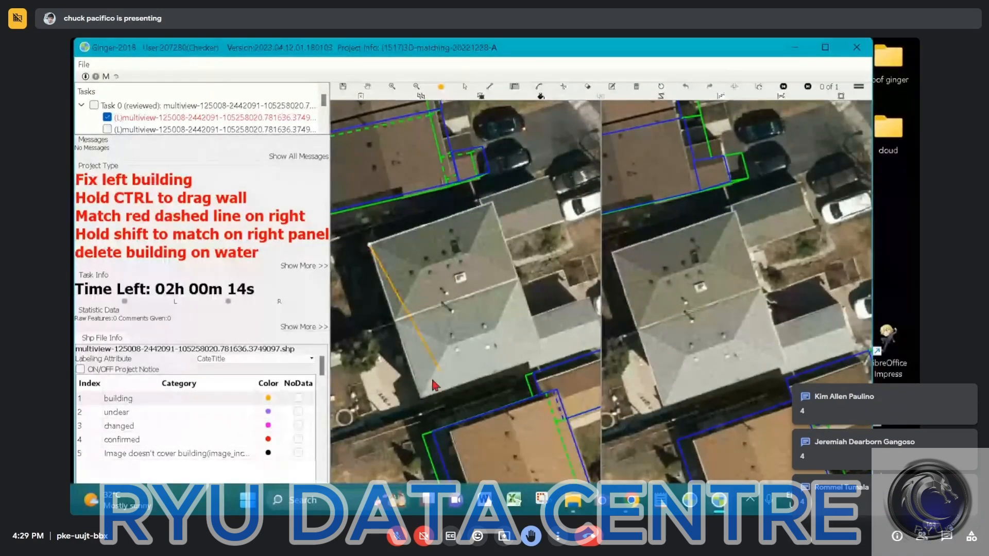
pyautogui.click(423, 403)
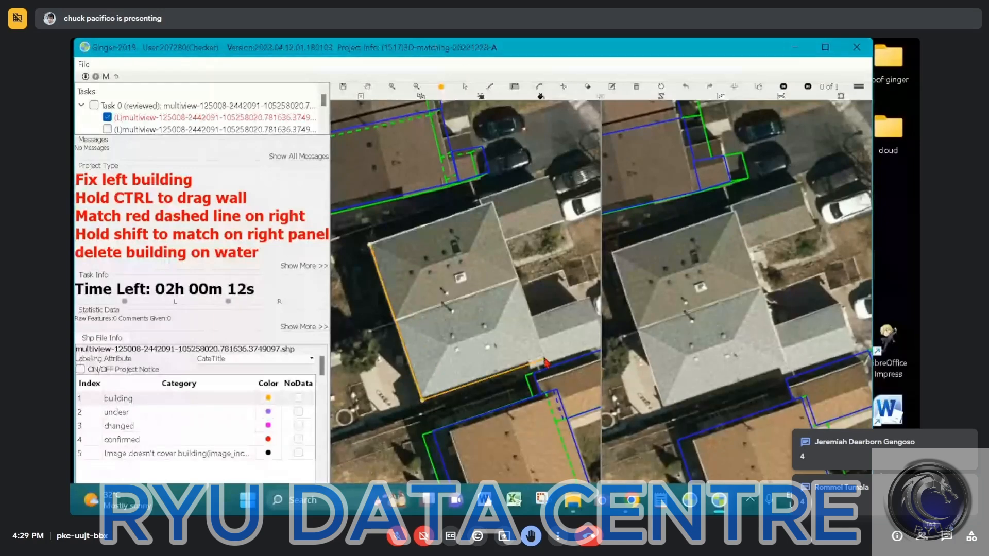
pyautogui.click(370, 245)
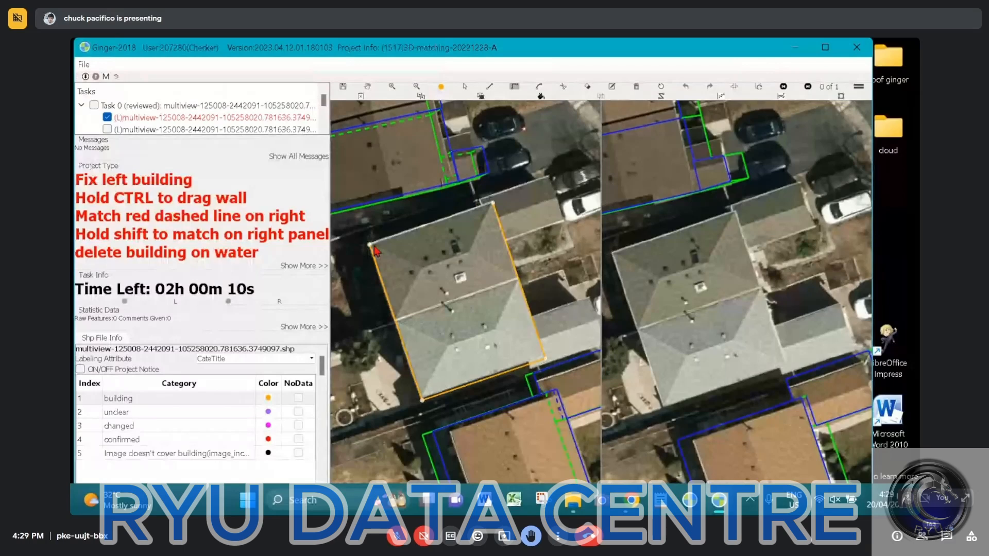
pyautogui.scroll(2, 519, 365)
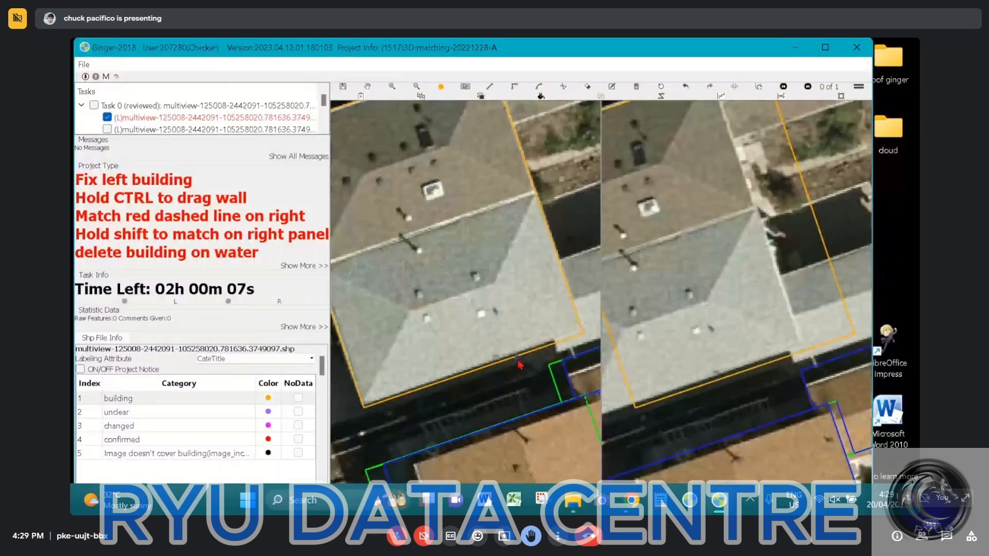
# Shift the lower edge of the grey house's roof outline onto the eave in the left image
pyautogui.click(519, 361)
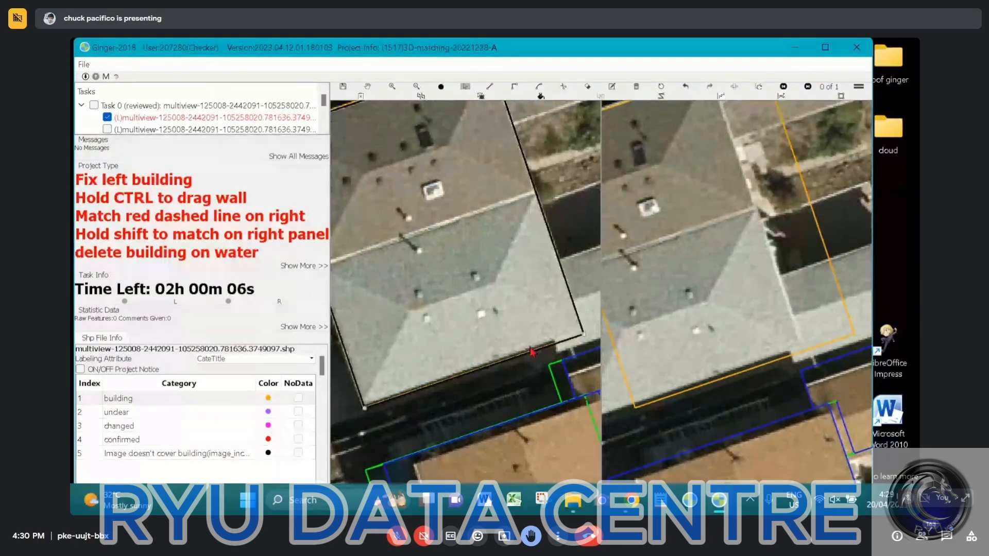
pyautogui.moveTo(532, 352); pyautogui.dragTo(579, 340)
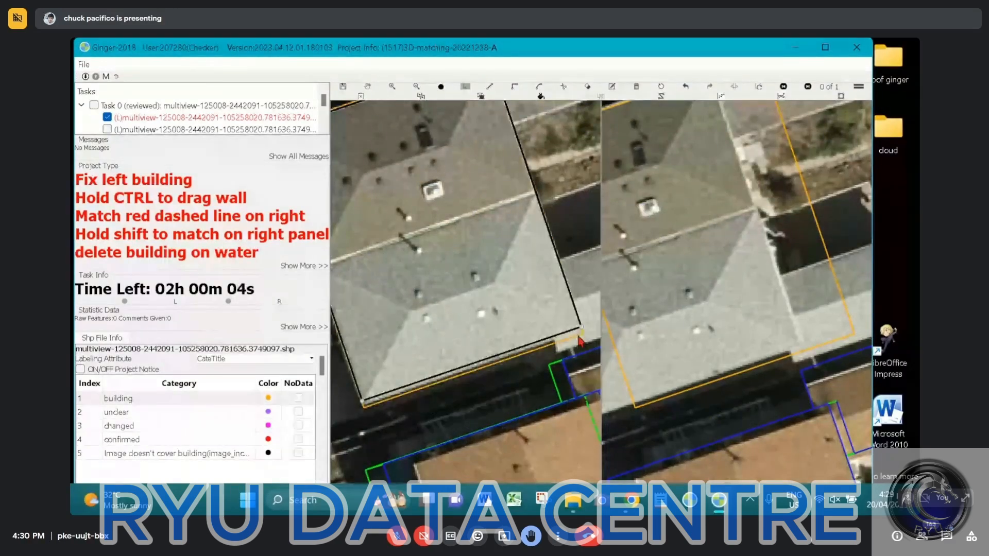
pyautogui.scroll(2, 579, 340)
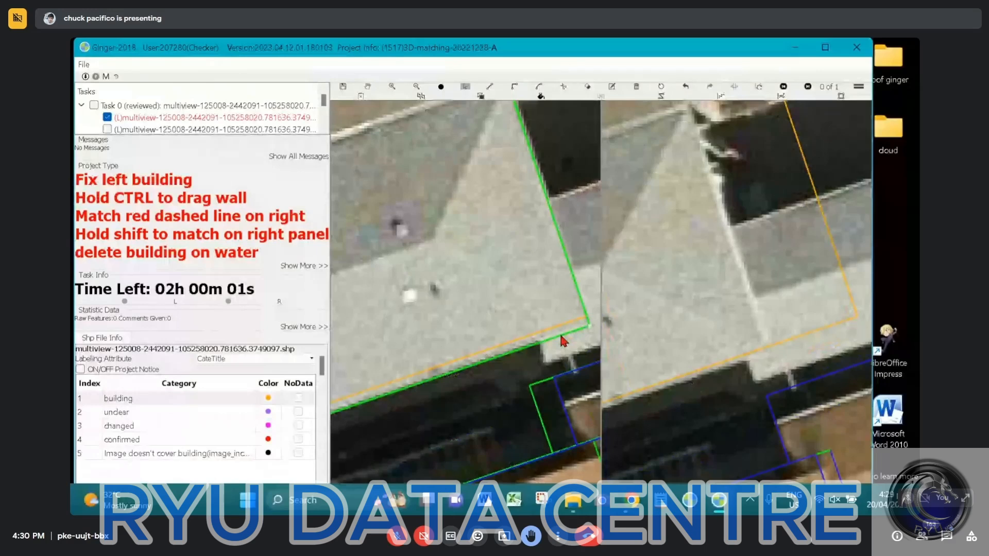
pyautogui.scroll(-3, 564, 340)
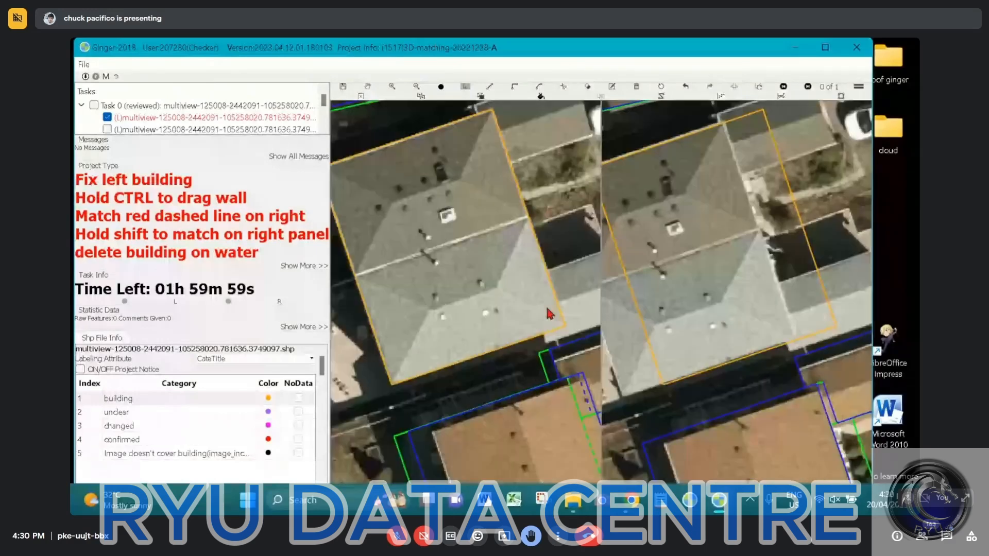
pyautogui.scroll(-2, 550, 314)
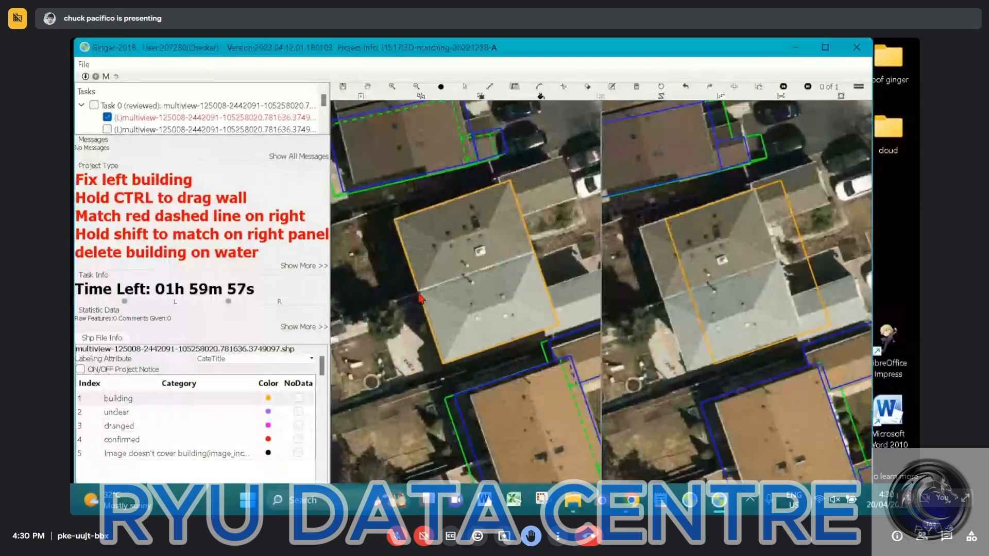
# Split the main roof surface along the seam between its darker and lighter halves in the left image
pyautogui.click(420, 292)
pyautogui.doubleClick(536, 253)
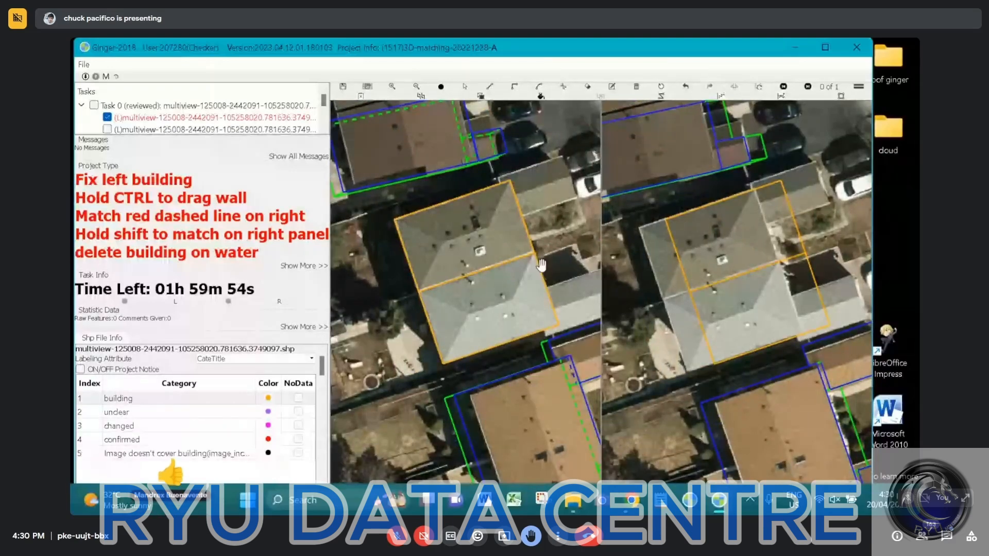
pyautogui.moveTo(497, 197); pyautogui.dragTo(488, 215)
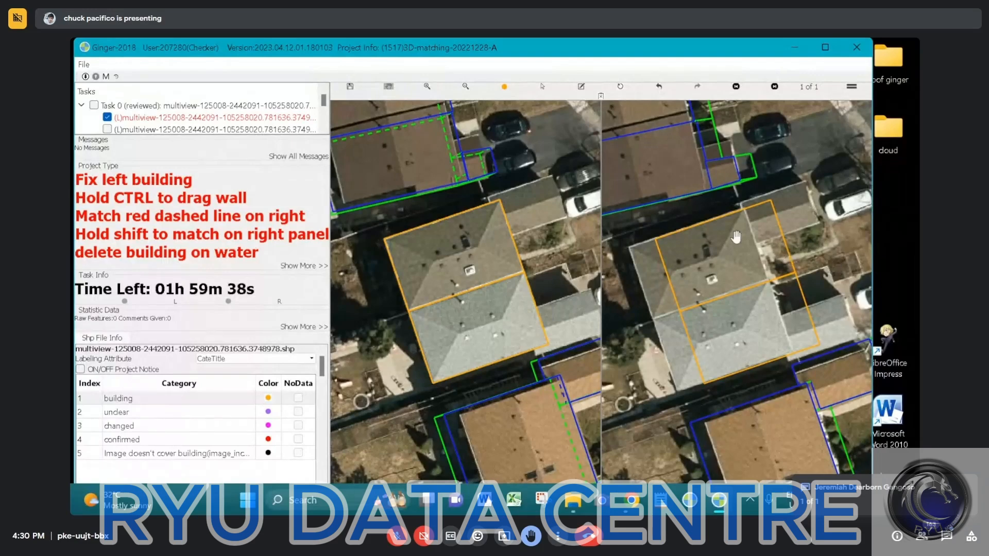
# Set the wall offset of both main roof surfaces in the left image and match their outlines to the roof in the right image
pyautogui.scroll(2, 477, 249)
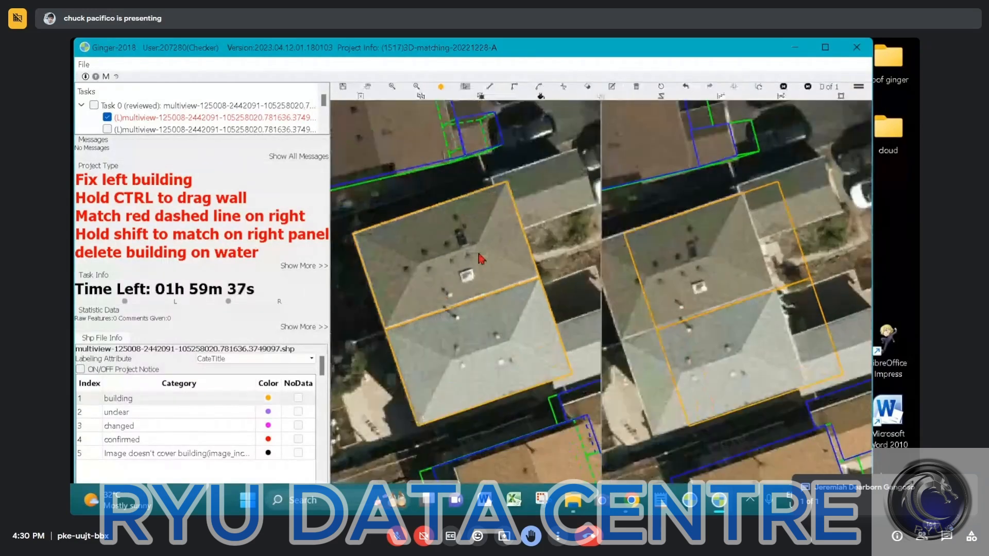
pyautogui.click(515, 323)
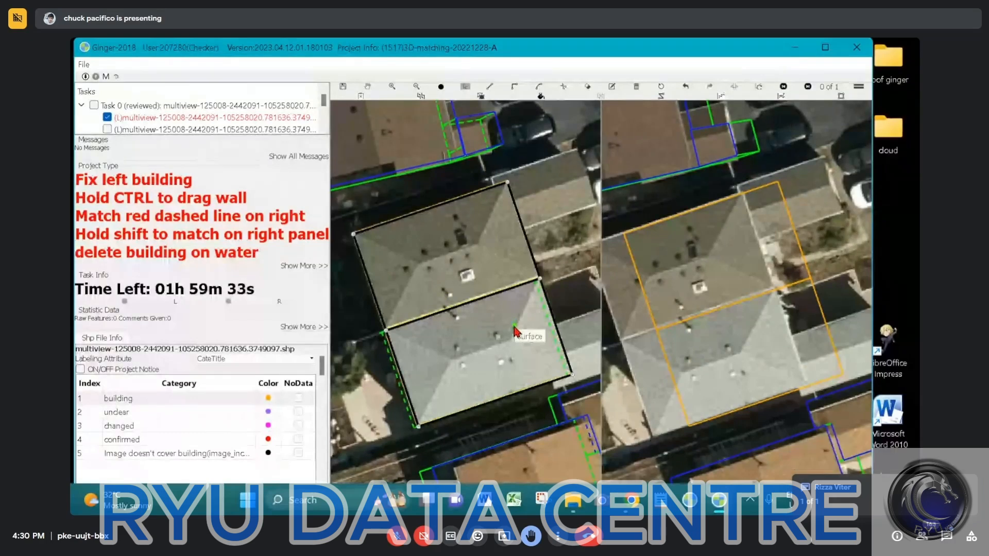
pyautogui.click(518, 320)
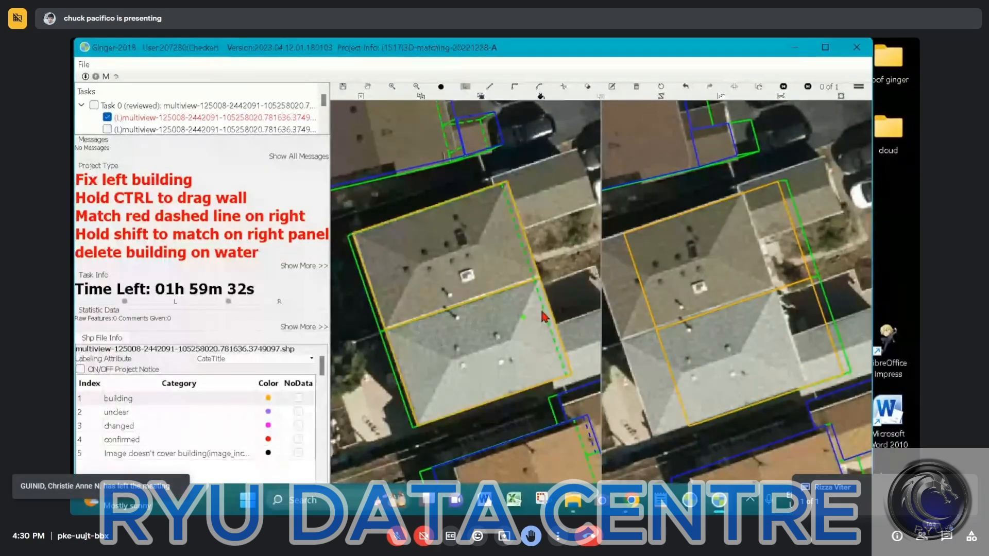
pyautogui.scroll(-2, 772, 271)
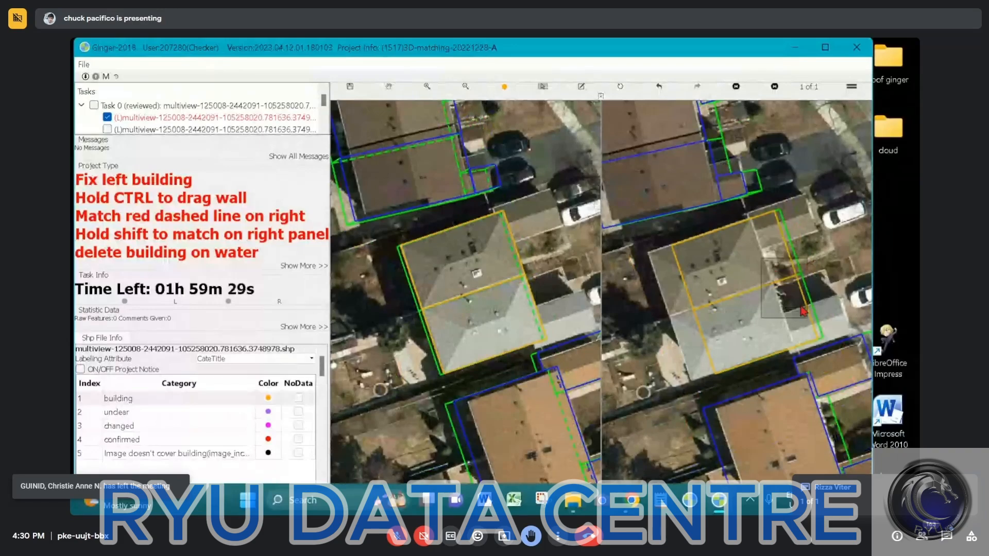
pyautogui.click(765, 315)
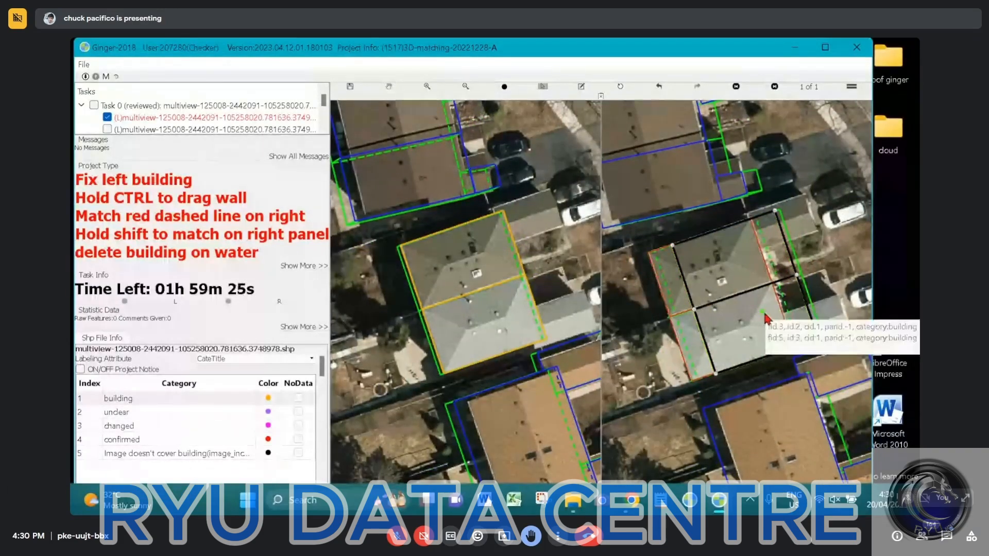
pyautogui.press('Escape')
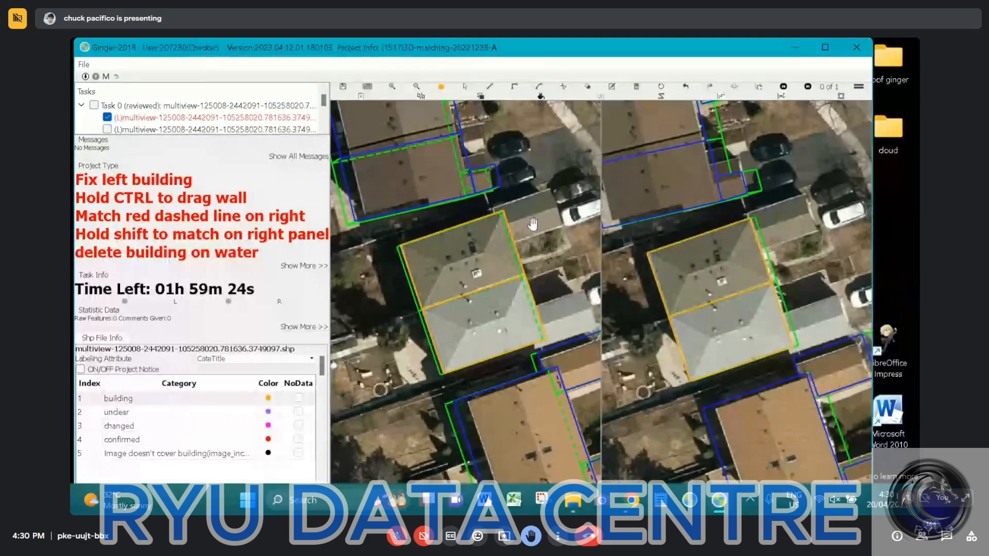
# Outline the upper side extension's roof in the left image as a building surface adjoining the main roof's edge
pyautogui.scroll(4, 514, 222)
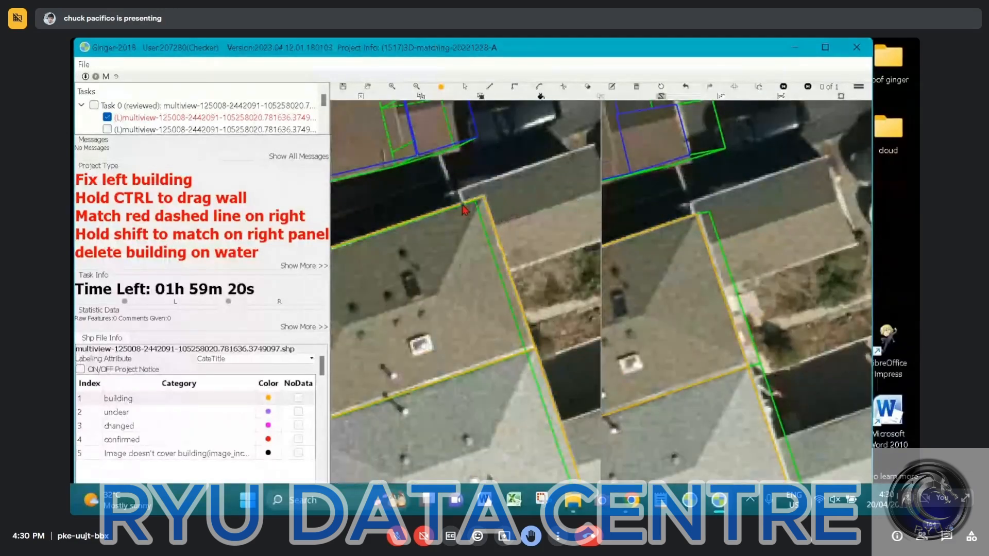
pyautogui.click(463, 210)
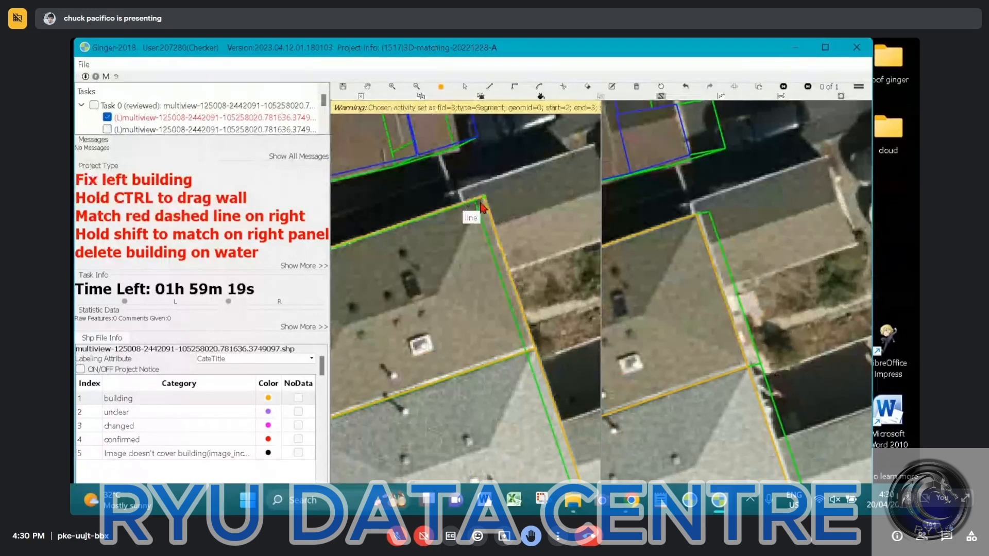
pyautogui.press('h')
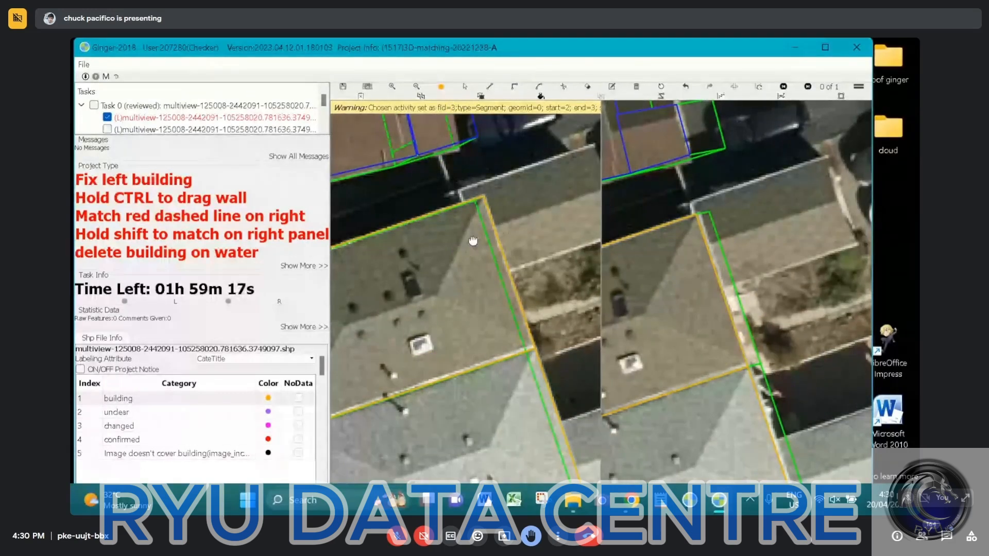
pyautogui.moveTo(473, 241); pyautogui.dragTo(419, 287)
pyautogui.press('s')
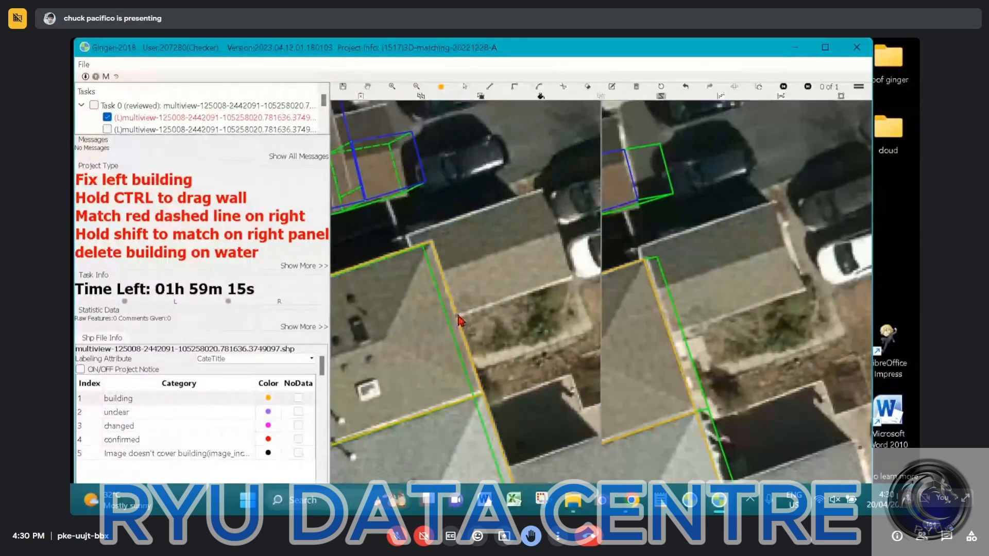
pyautogui.click(457, 316)
pyautogui.click(443, 274)
pyautogui.press('r')
pyautogui.click(413, 249)
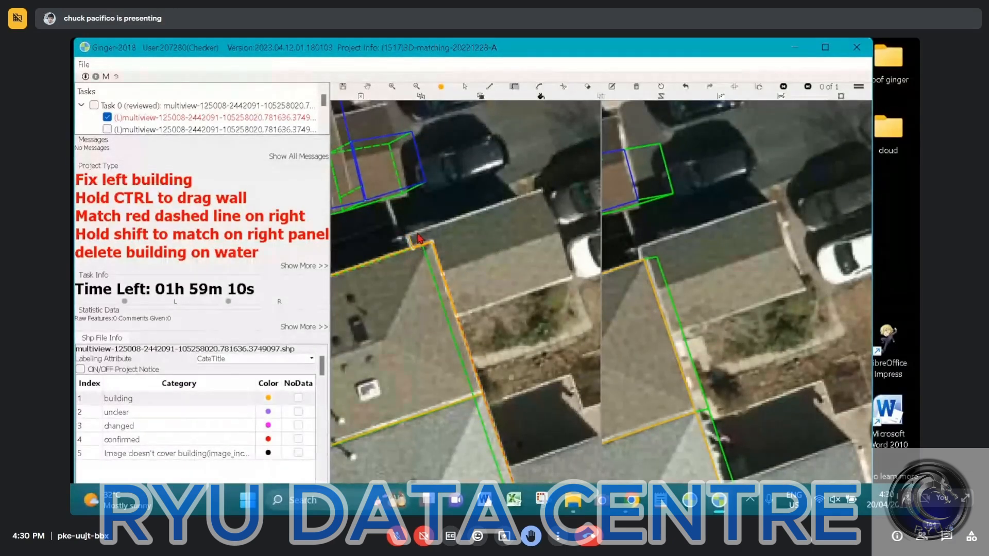
pyautogui.click(540, 186)
pyautogui.click(571, 277)
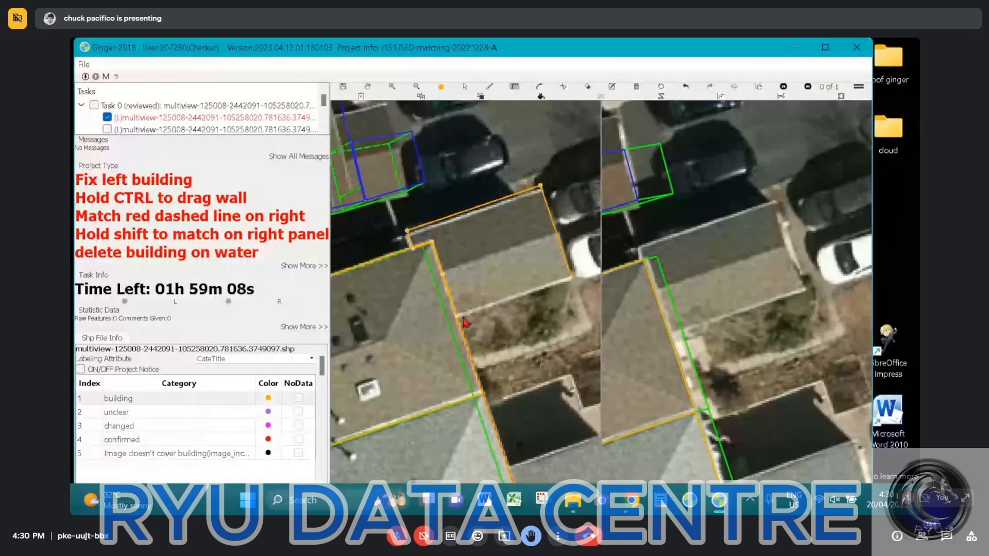
pyautogui.click(460, 320)
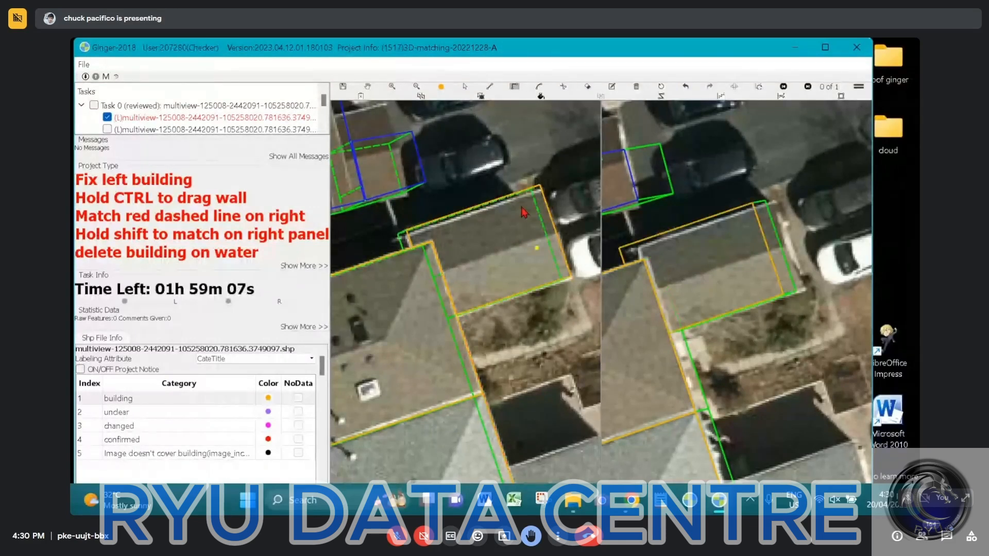
# Align the upper extension's outer edge with its eave in the left image and match its surface to the roof in the right image
pyautogui.scroll(3, 501, 207)
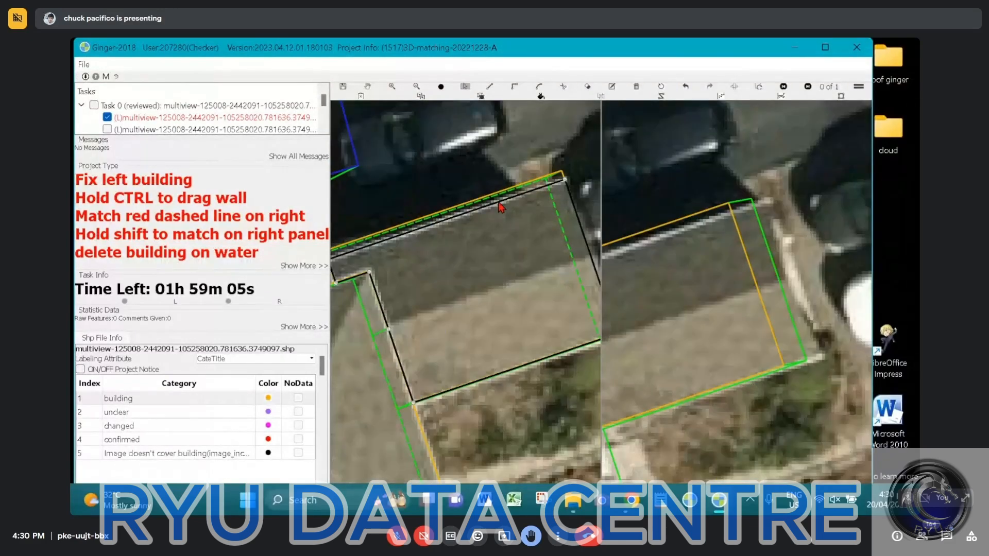
pyautogui.scroll(-3, 501, 207)
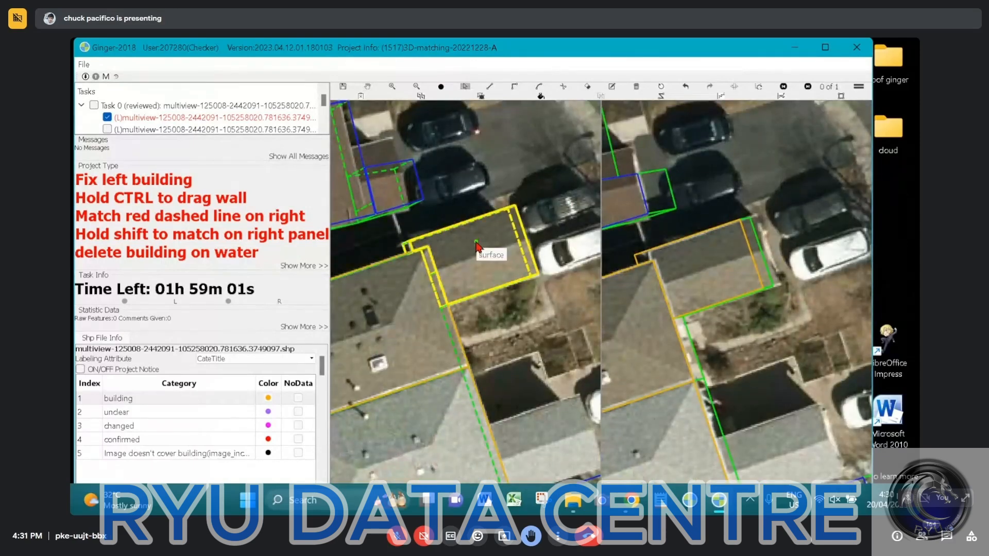
pyautogui.click(477, 246)
pyautogui.hotkey('ctrl', 'z')
pyautogui.hotkey('ctrl', 'z')
pyautogui.hotkey('ctrl', 'z')
pyautogui.hotkey('ctrl', 'z')
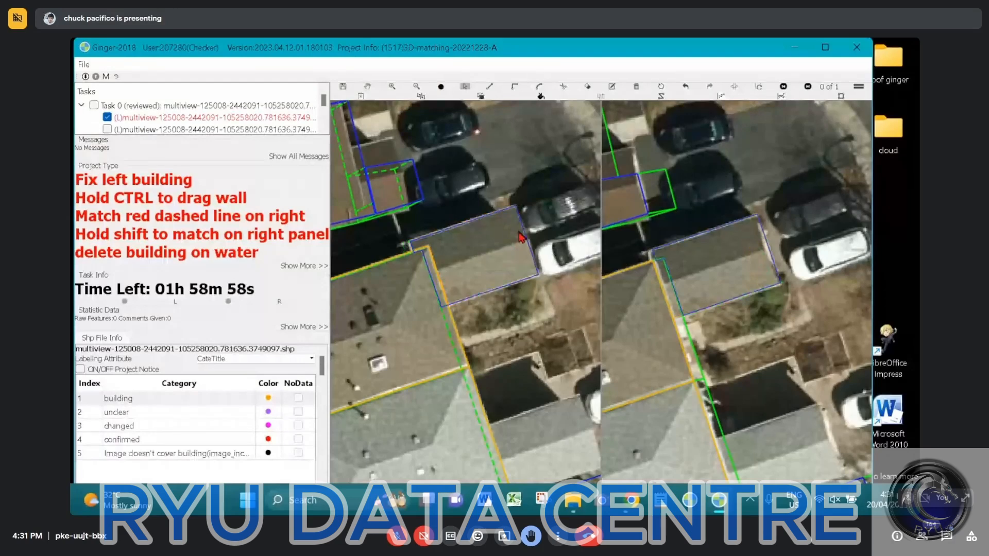
pyautogui.hotkey('ctrl', 'y')
pyautogui.hotkey('ctrl', 'y')
pyautogui.hotkey('ctrl', 'y')
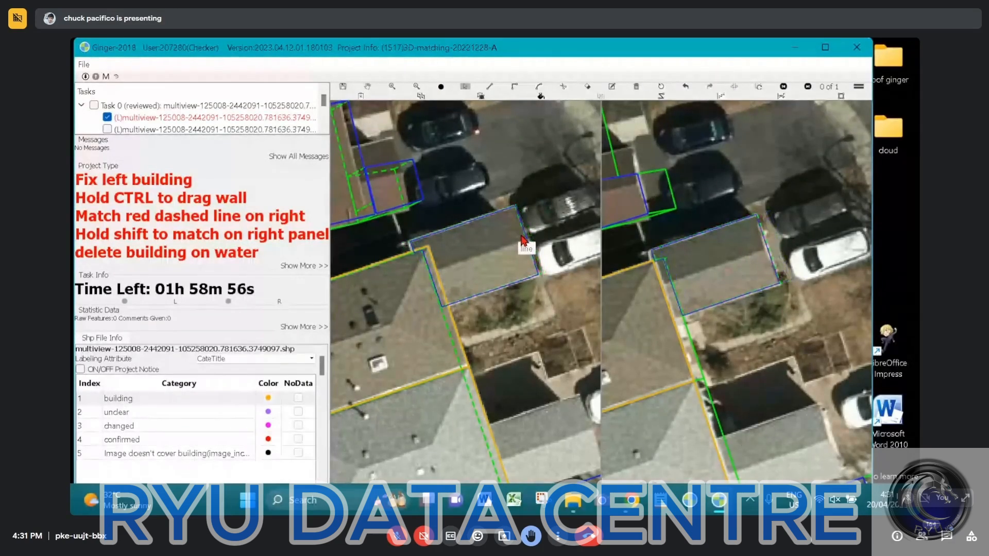
pyautogui.click(762, 245)
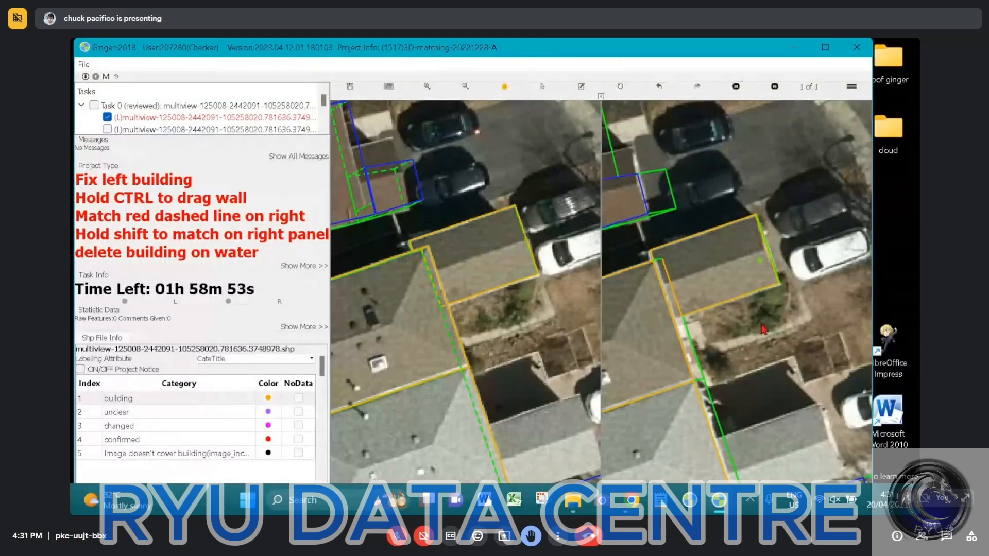
# Outline the lower side extension's grey roof in the left image as a building surface adjoining the main roof's lower corner
pyautogui.scroll(-2, 466, 304)
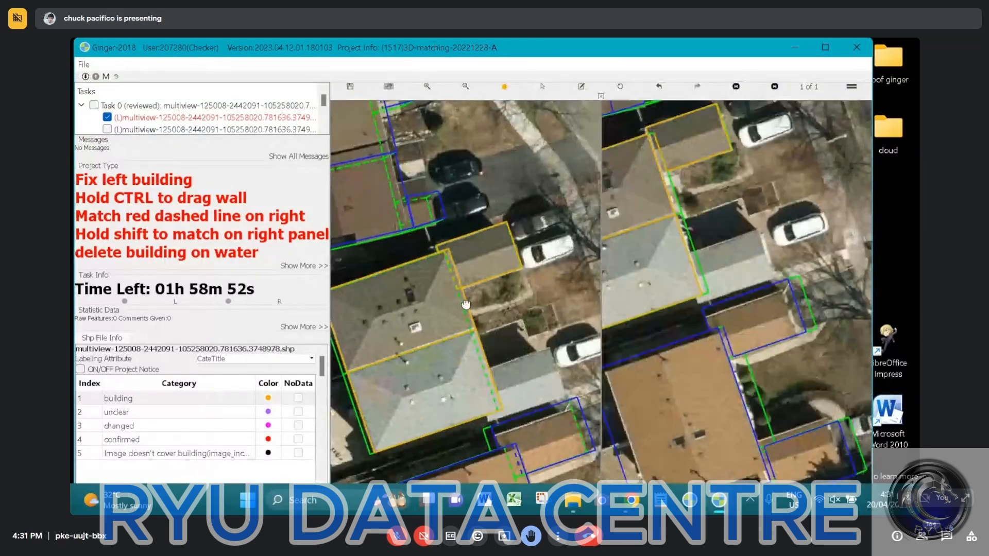
pyautogui.moveTo(507, 467); pyautogui.dragTo(467, 343)
pyautogui.scroll(2, 467, 343)
pyautogui.click(453, 319)
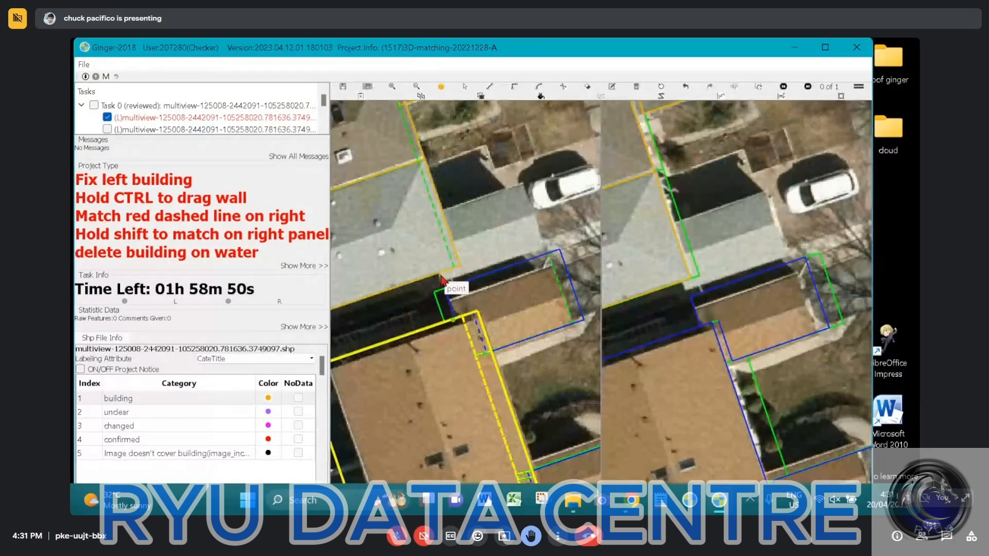
pyautogui.scroll(2, 442, 280)
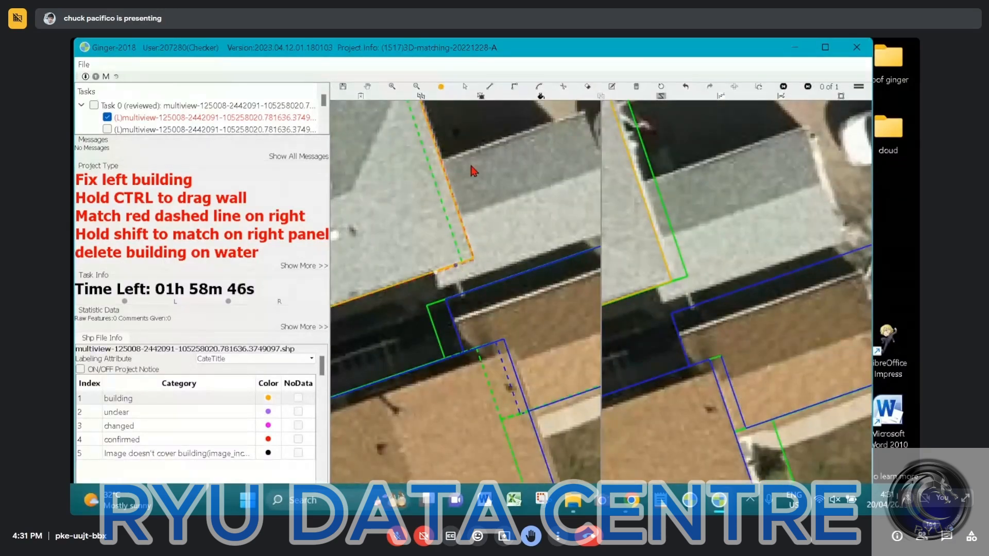
pyautogui.click(441, 169)
pyautogui.click(442, 164)
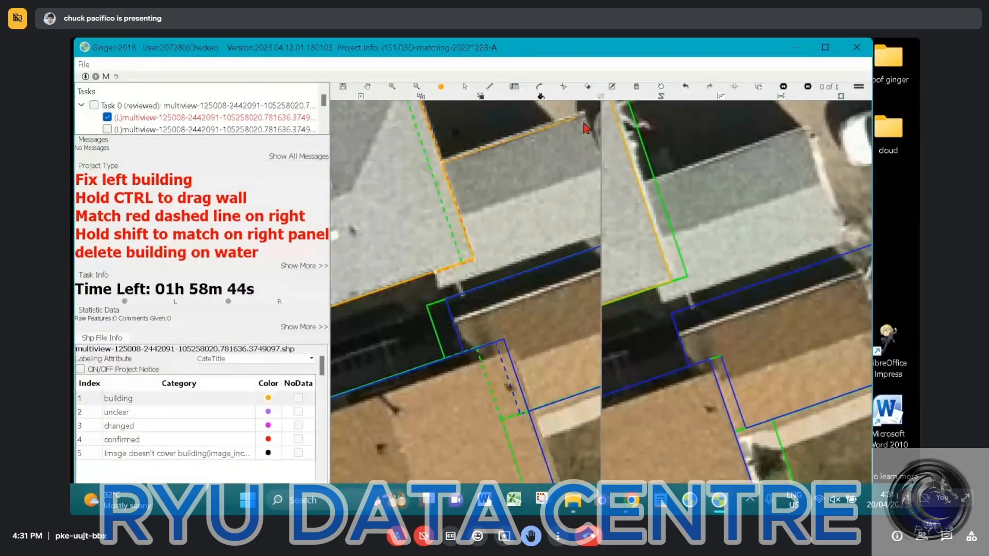
pyautogui.click(587, 115)
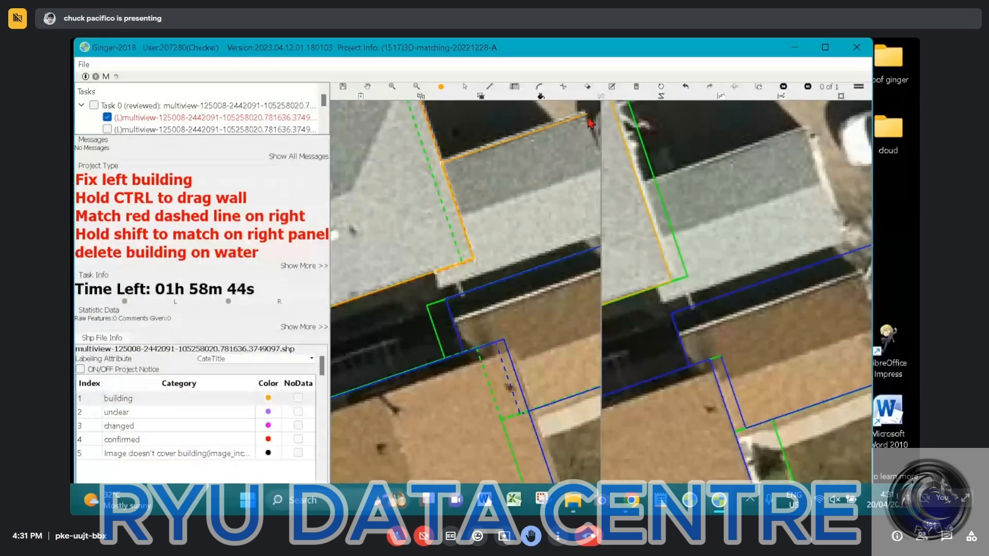
pyautogui.click(441, 283)
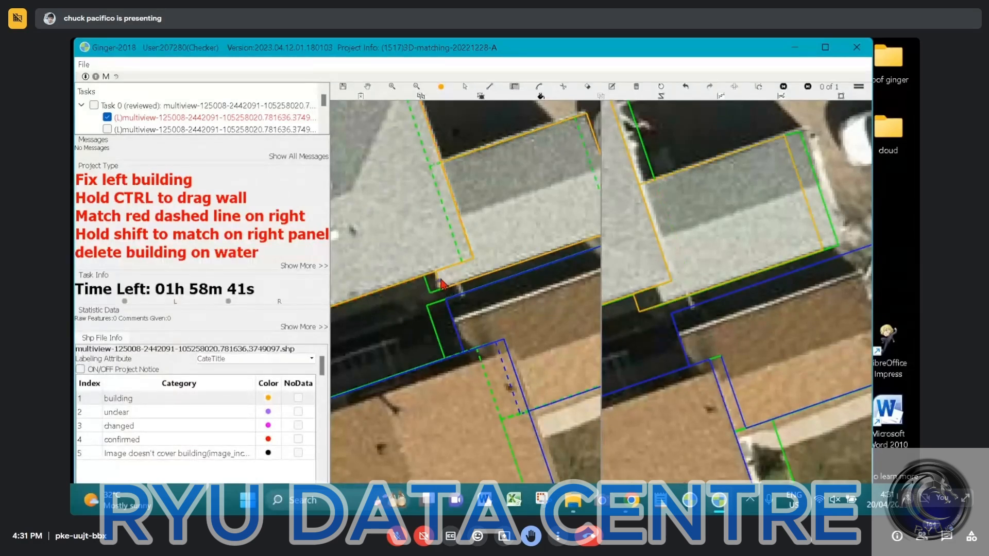
# Adjust the lower extension's wall offset so its surface matches the extension roof in the right image
pyautogui.scroll(-2, 487, 249)
pyautogui.press('s')
pyautogui.click(512, 230)
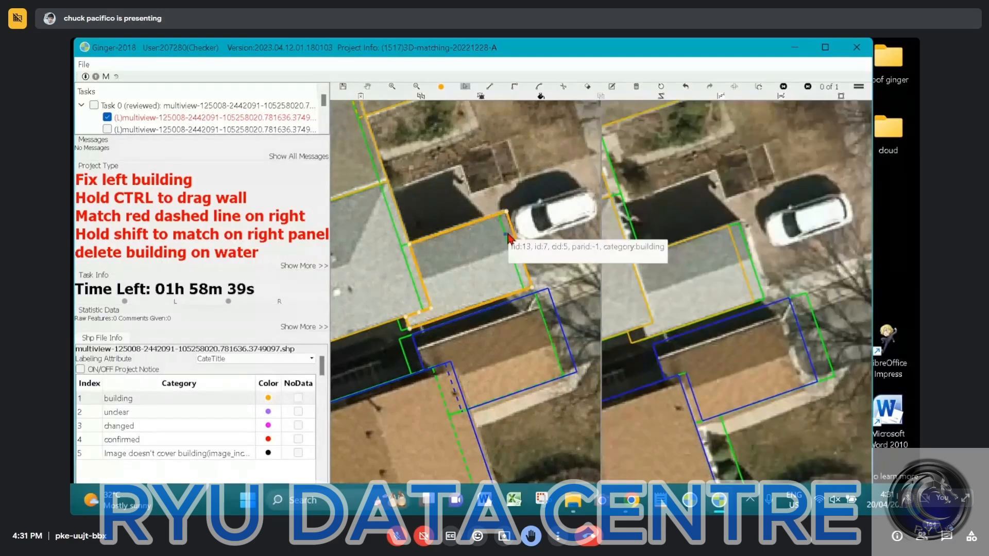
pyautogui.moveTo(512, 231); pyautogui.dragTo(516, 247)
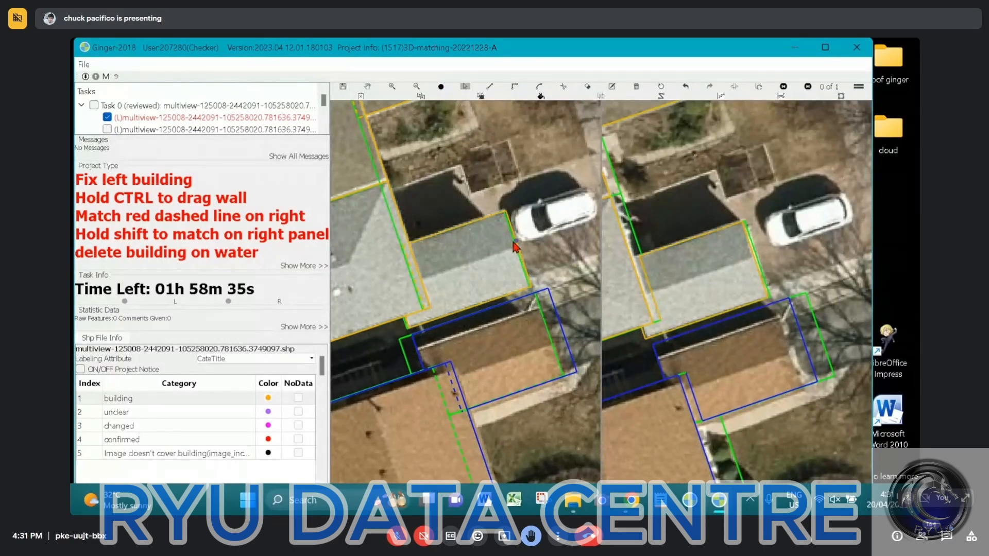
# Submit the completed task and confirm the submission
pyautogui.scroll(-1, 516, 247)
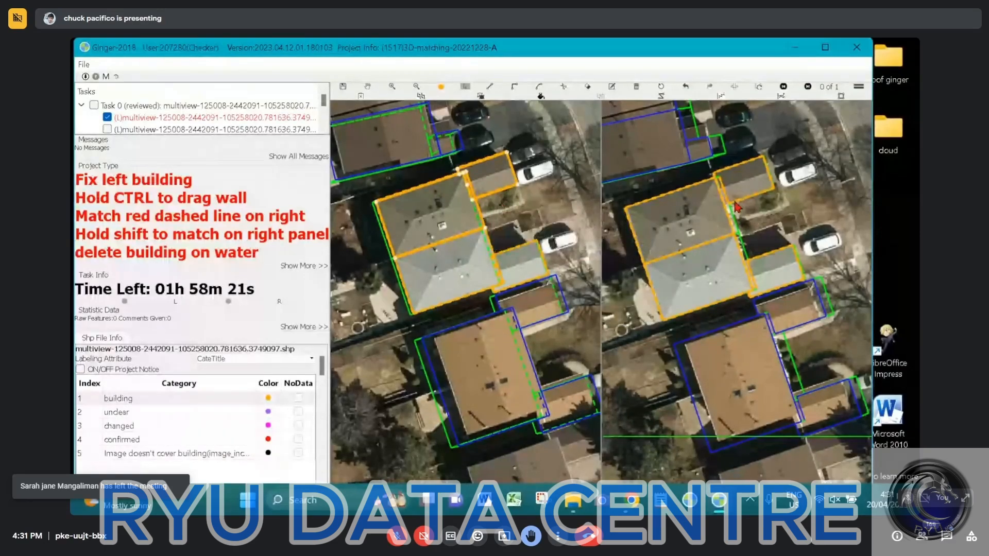
pyautogui.scroll(-3, 738, 207)
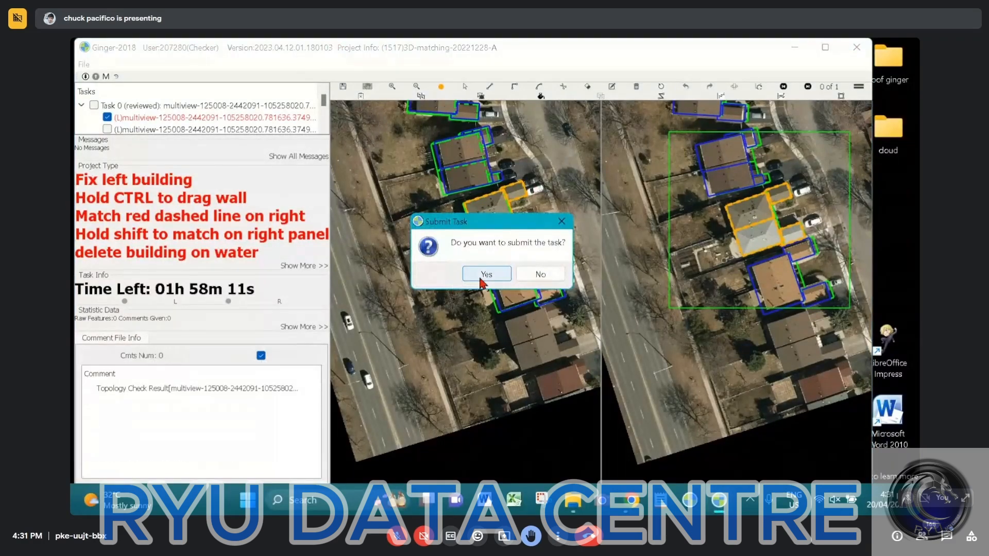
pyautogui.click(482, 278)
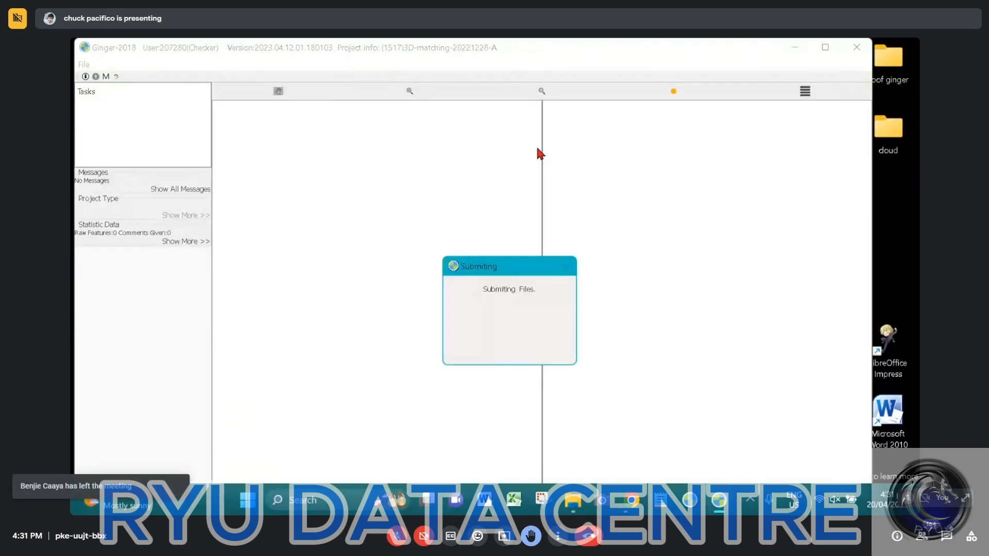